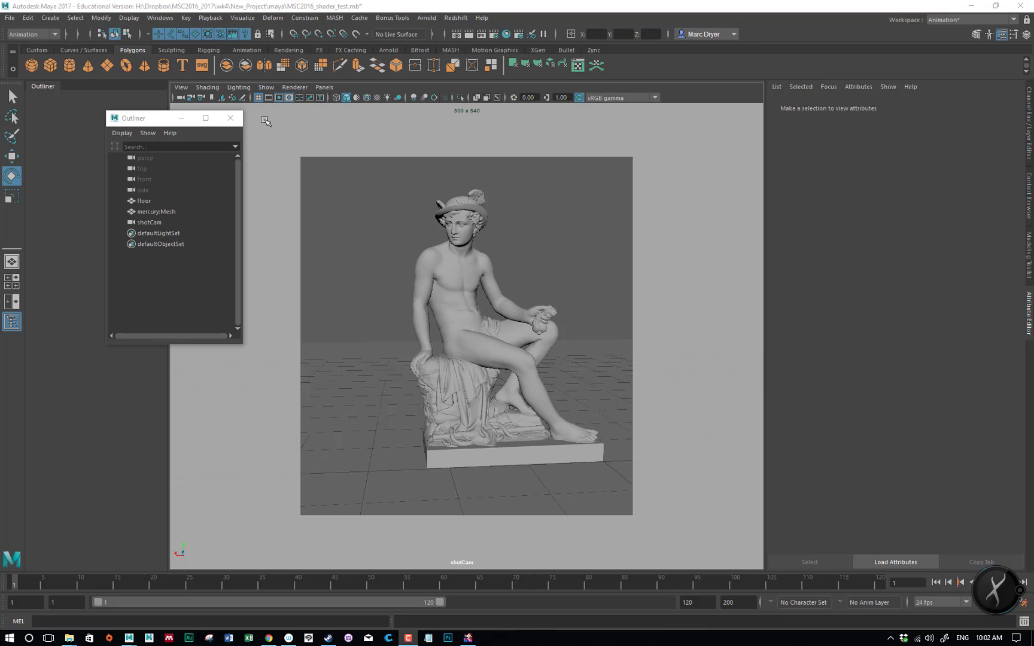
# Hide the grid in the shot camera viewport and leave nothing selected.
pyautogui.click(258, 97)
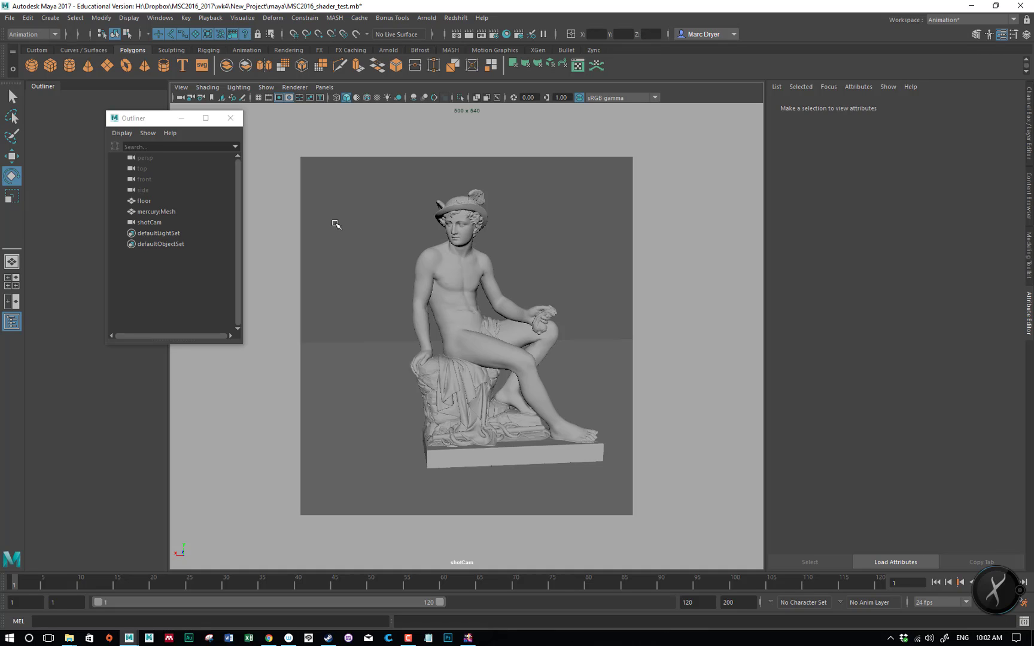
pyautogui.click(483, 333)
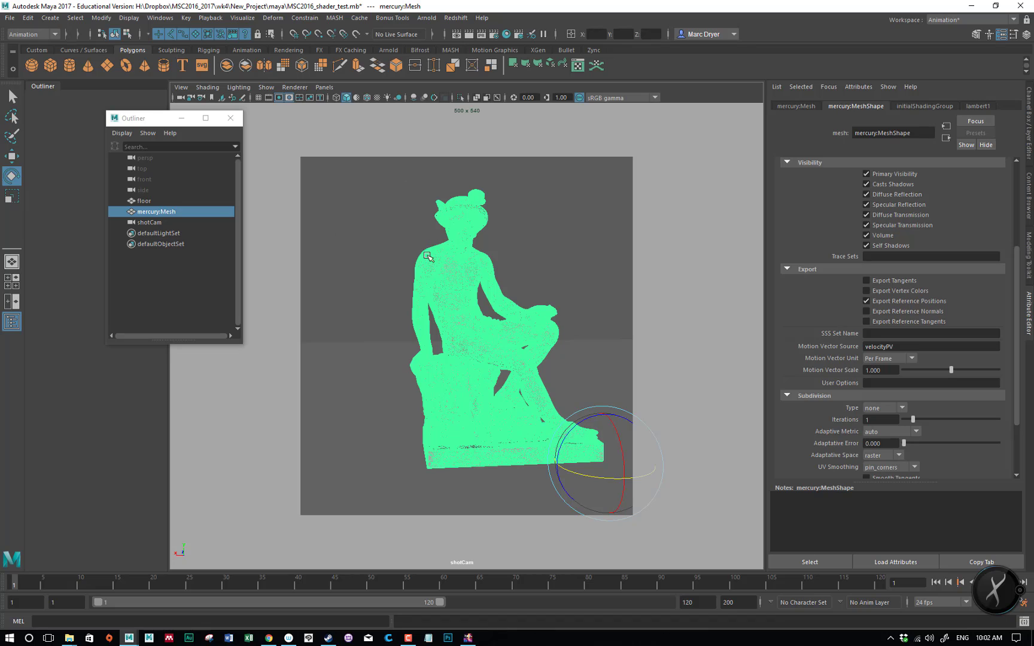
pyautogui.click(378, 291)
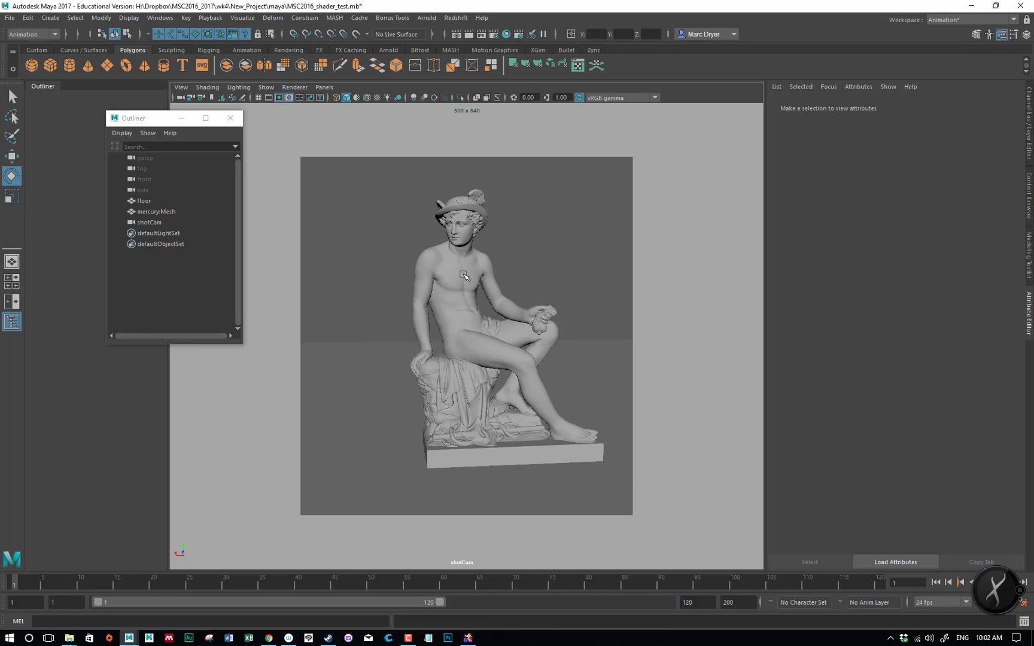
# Change the color of the statue's lambert1 material to light green.
pyautogui.click(466, 276)
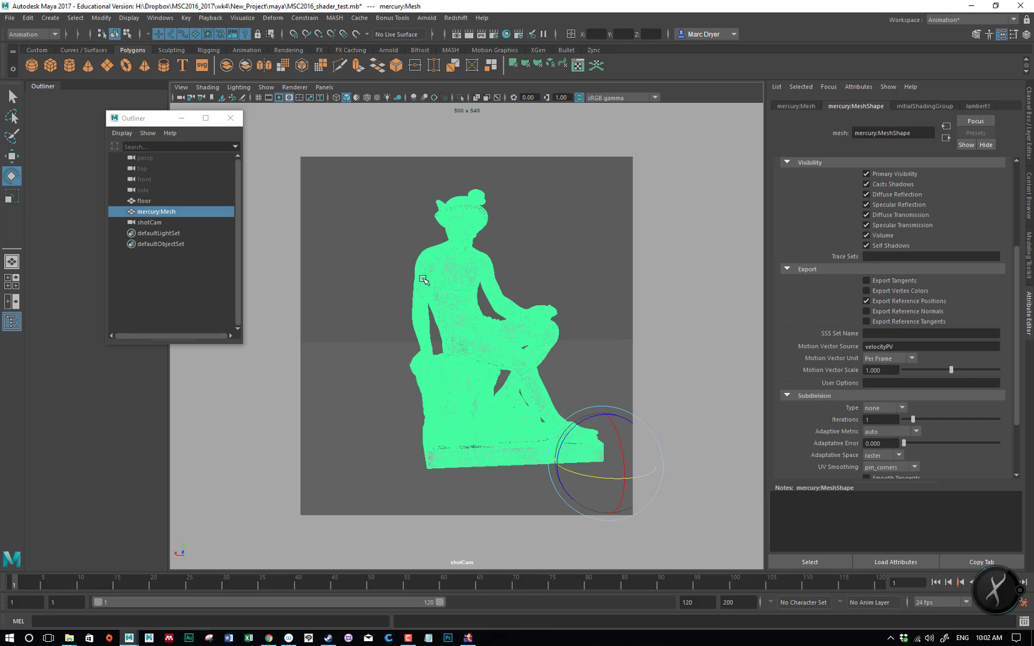
pyautogui.click(978, 105)
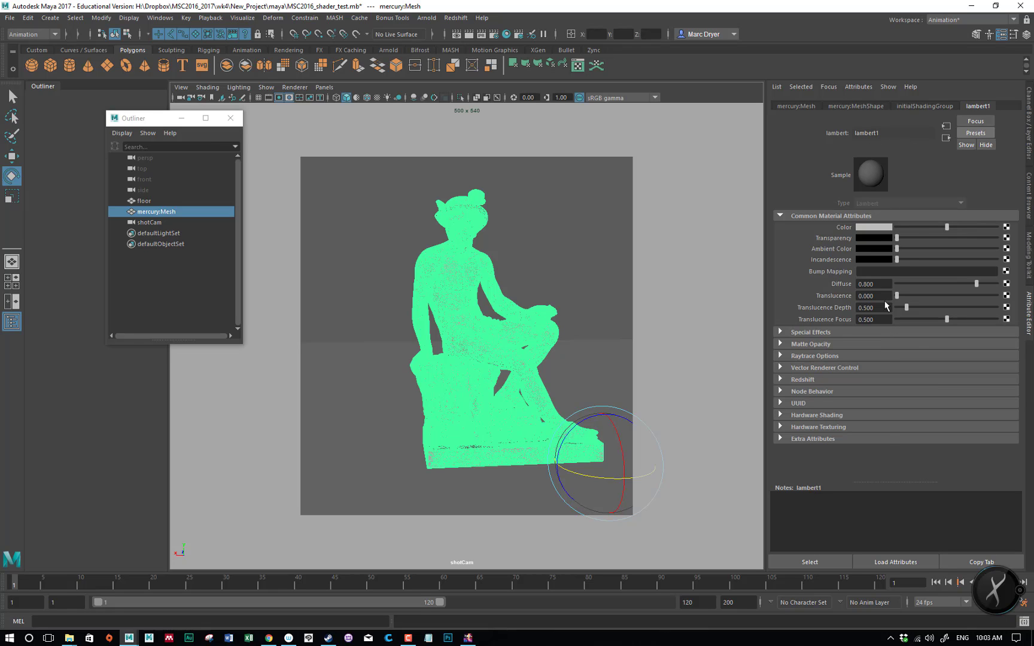
pyautogui.click(875, 228)
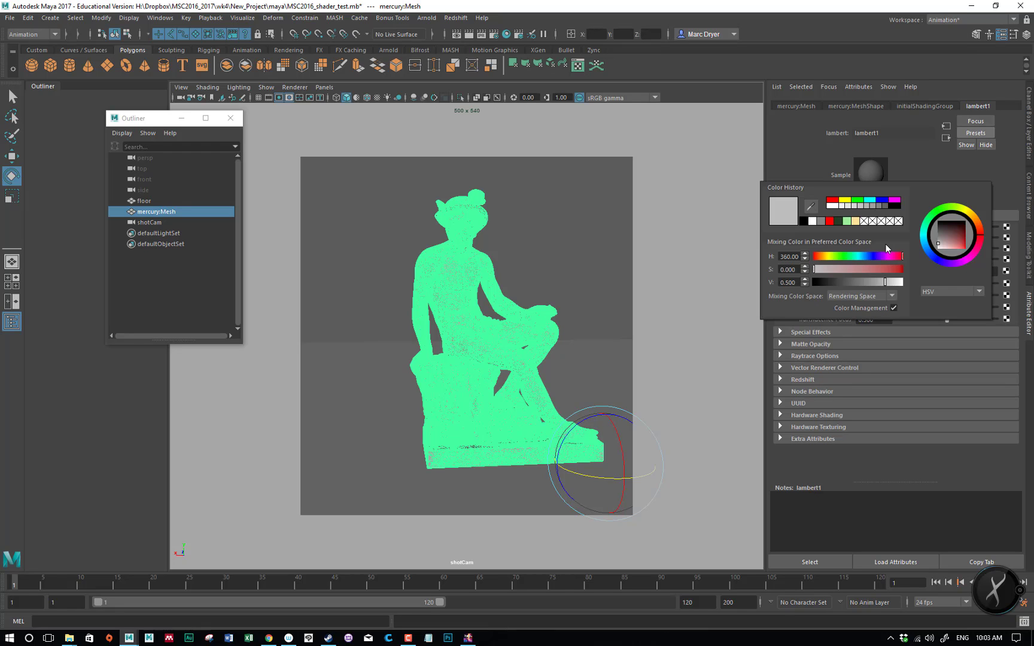
pyautogui.click(847, 221)
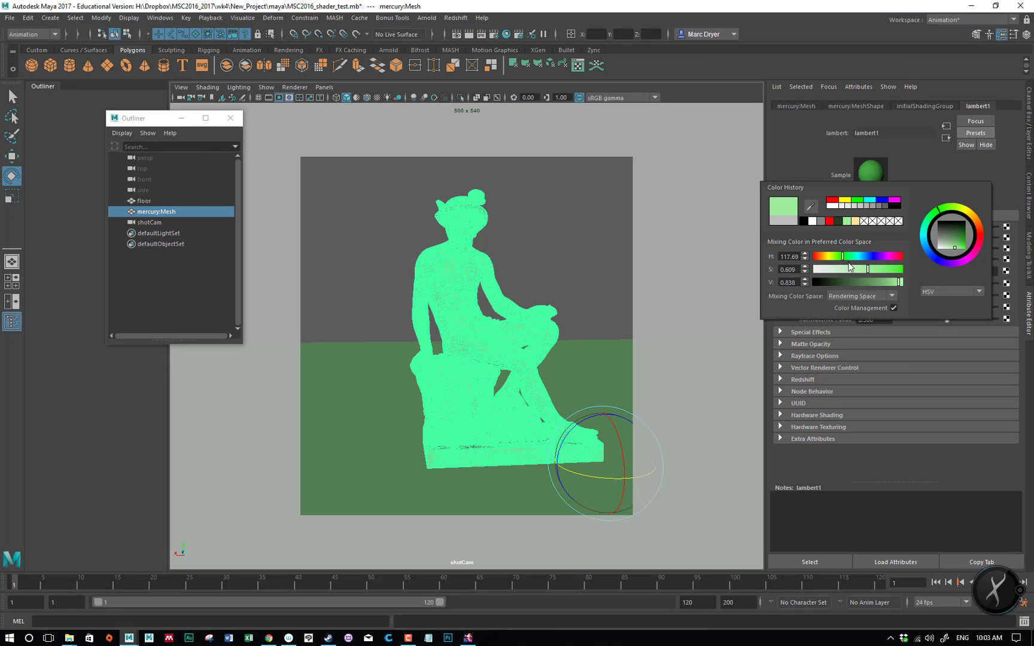
pyautogui.click(579, 267)
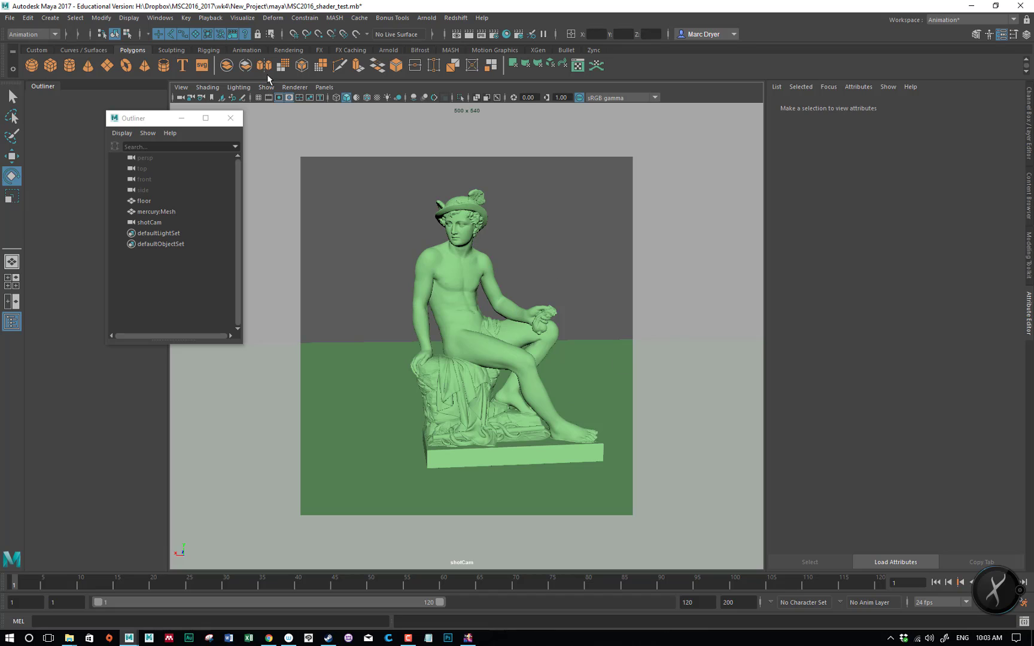
# Create a test polygon cylinder, and undo both the cylinder and the green color change on lambert1.
pyautogui.click(70, 65)
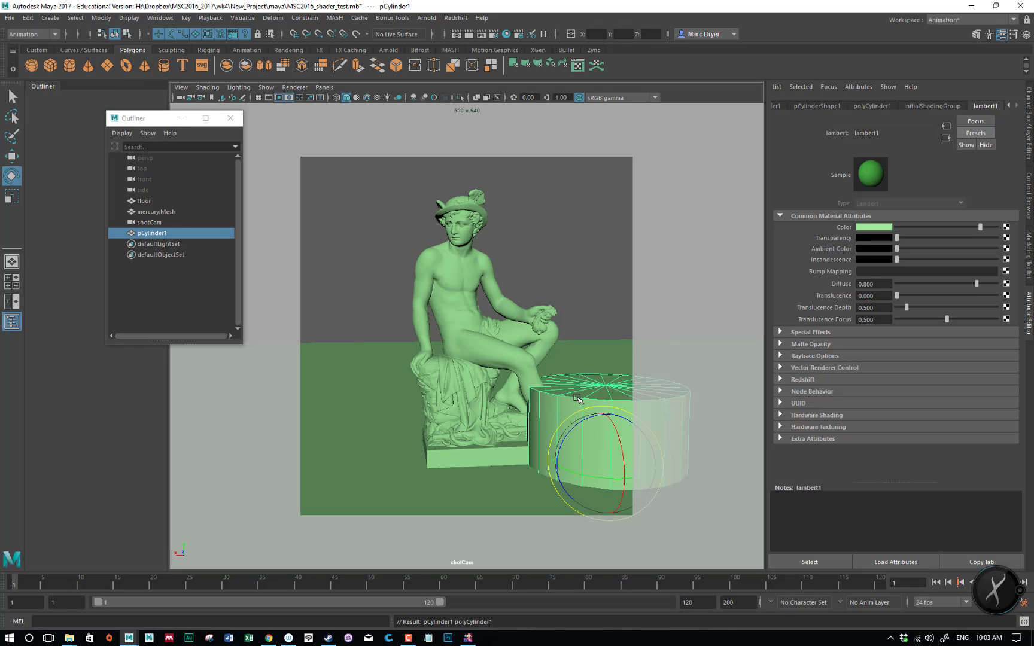
pyautogui.hotkey('ctrl', 'z')
pyautogui.hotkey('ctrl', 'z')
pyautogui.hotkey('ctrl', 'z')
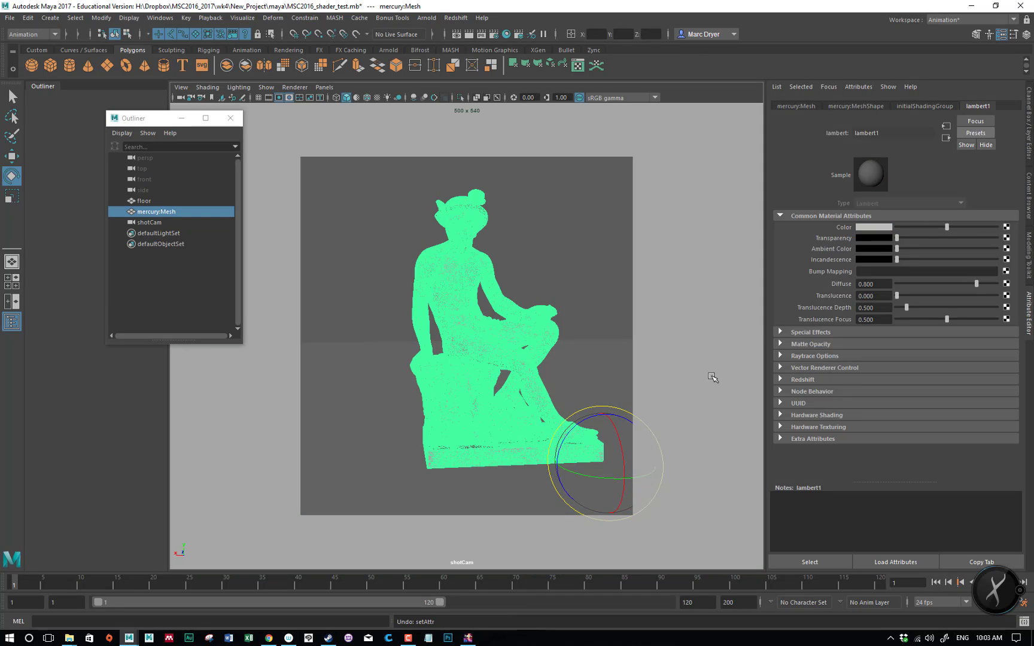
pyautogui.click(569, 308)
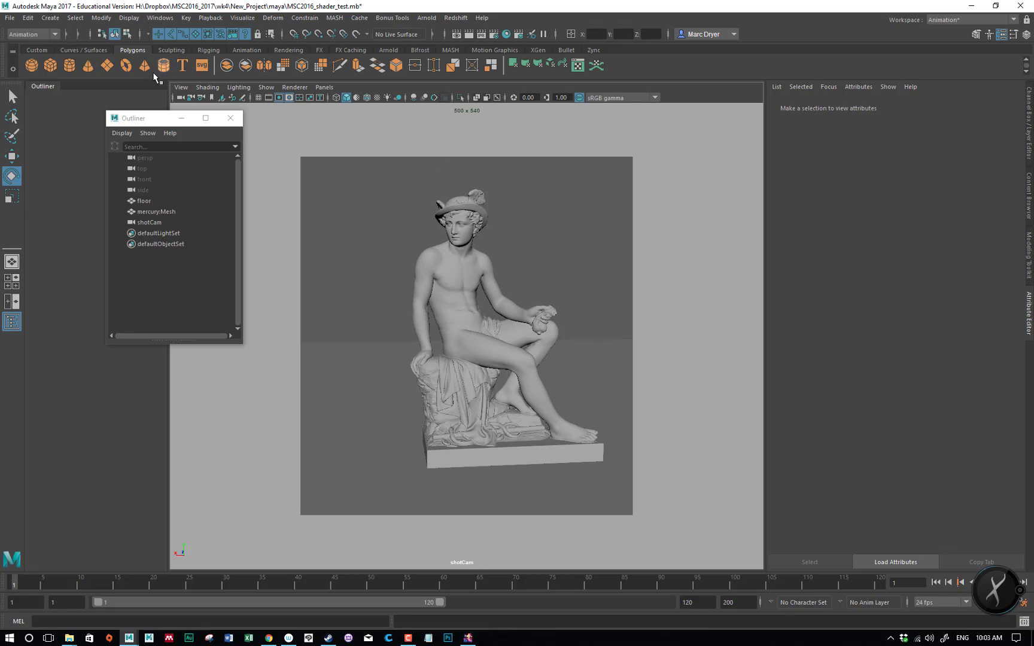
pyautogui.click(50, 18)
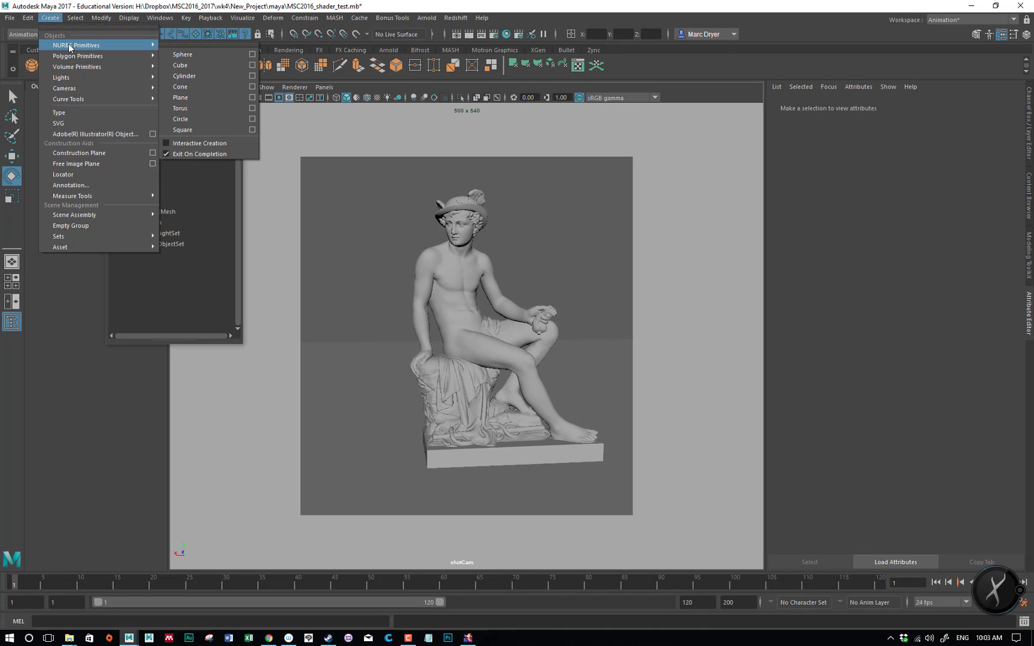
pyautogui.moveTo(135, 91)
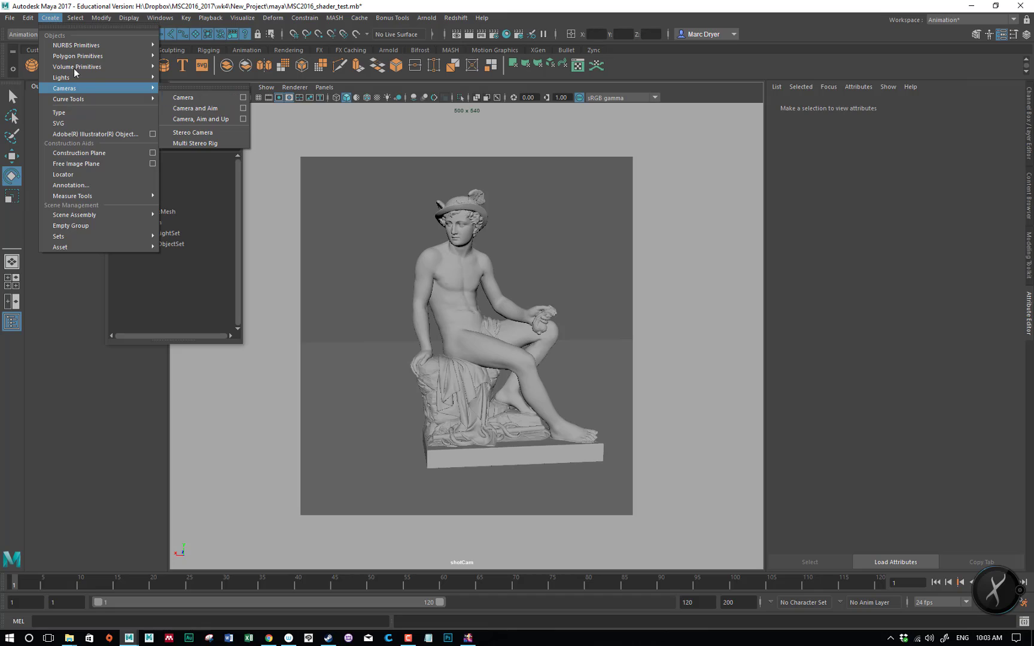
pyautogui.click(52, 19)
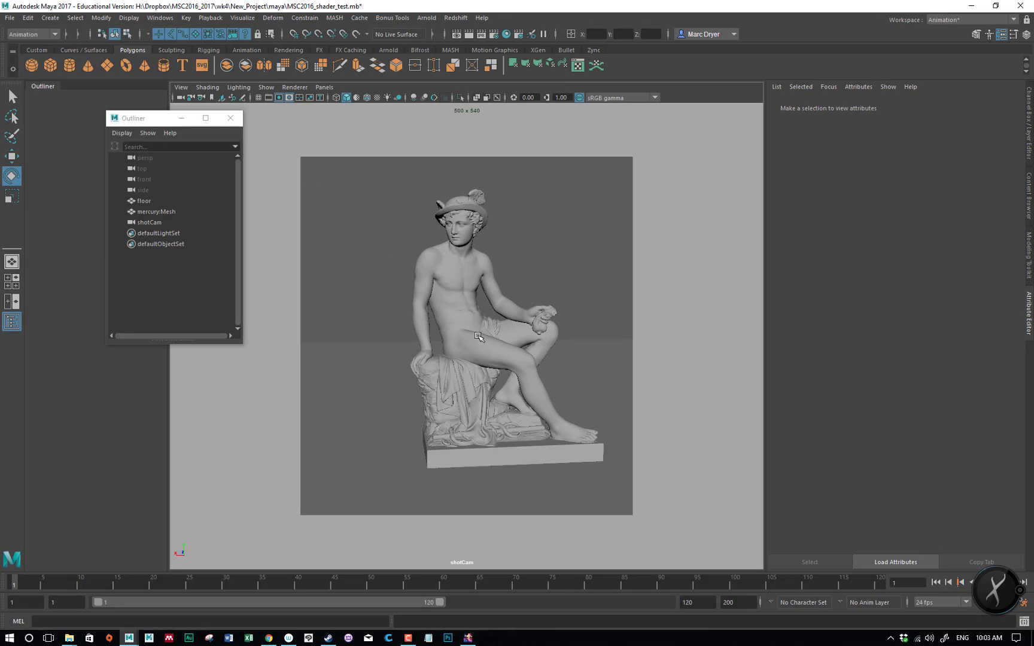
# Switch the viewport from the shot camera to the perspective view.
pyautogui.press('space')
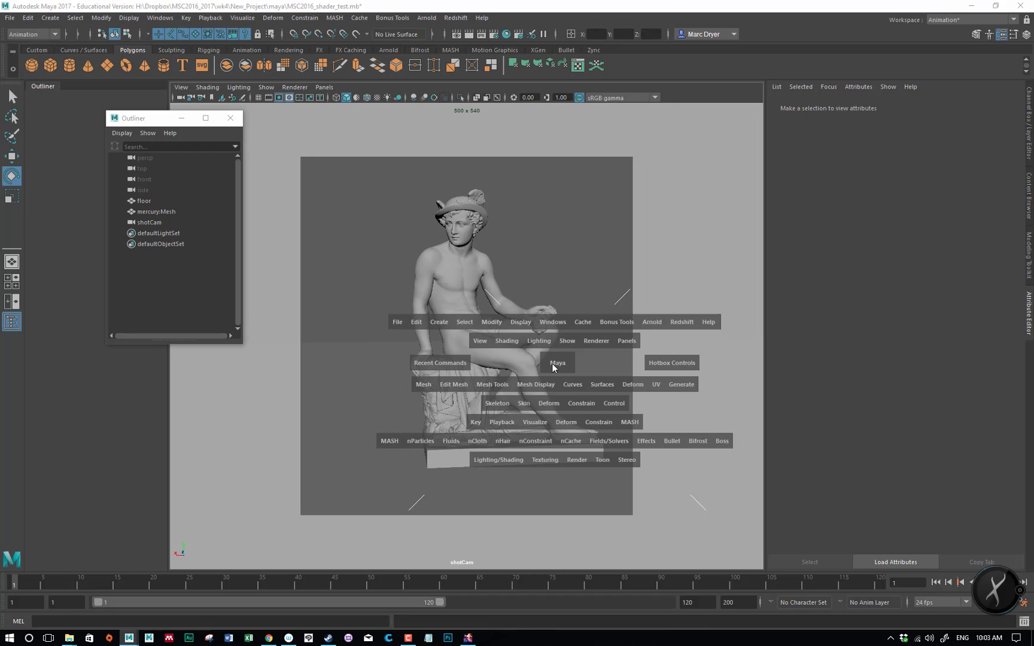
pyautogui.click(557, 366)
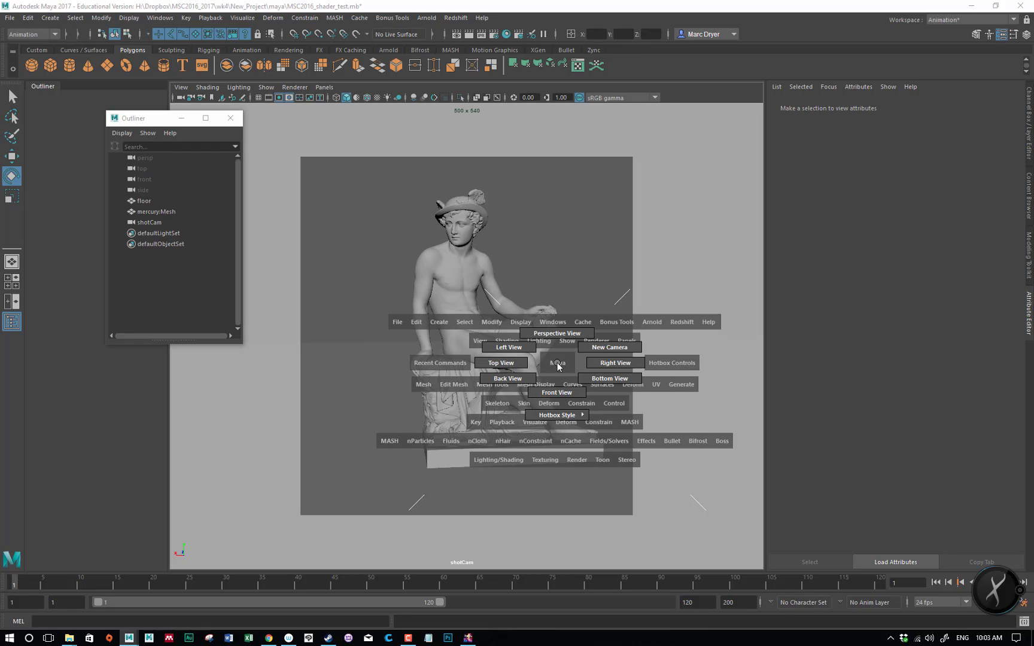
pyautogui.moveTo(557, 366); pyautogui.dragTo(565, 282)
# Examine the placement of the statue and the shot camera in the scene from several angles.
pyautogui.keyDown('alt'); pyautogui.moveTo(514, 345); pyautogui.dragTo(404, 323); pyautogui.keyUp('alt')
pyautogui.keyDown('alt'); pyautogui.moveTo(536, 335); pyautogui.dragTo(421, 318, button='right'); pyautogui.keyUp('alt')
pyautogui.keyDown('alt'); pyautogui.moveTo(420, 318); pyautogui.dragTo(474, 341); pyautogui.keyUp('alt')
pyautogui.moveTo(530, 344)
pyautogui.mouseDown()
pyautogui.moveTo(599, 368)
pyautogui.moveTo(487, 353)
pyautogui.moveTo(541, 329)
pyautogui.mouseUp()
pyautogui.click(517, 316)
pyautogui.keyDown('alt'); pyautogui.moveTo(441, 340); pyautogui.dragTo(534, 335, button='right'); pyautogui.keyUp('alt')
pyautogui.keyDown('alt'); pyautogui.moveTo(534, 334); pyautogui.dragTo(596, 333); pyautogui.keyUp('alt')
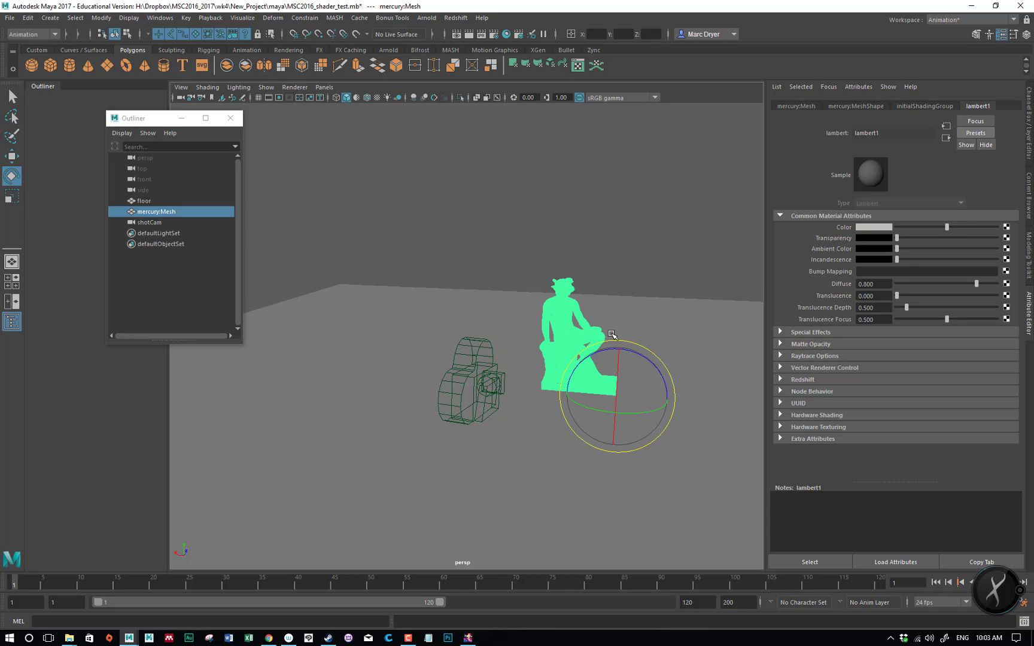
pyautogui.moveTo(422, 346)
pyautogui.keyDown('alt'); pyautogui.mouseDown()
pyautogui.moveTo(448, 339)
pyautogui.moveTo(432, 345)
pyautogui.mouseUp(); pyautogui.keyUp('alt')
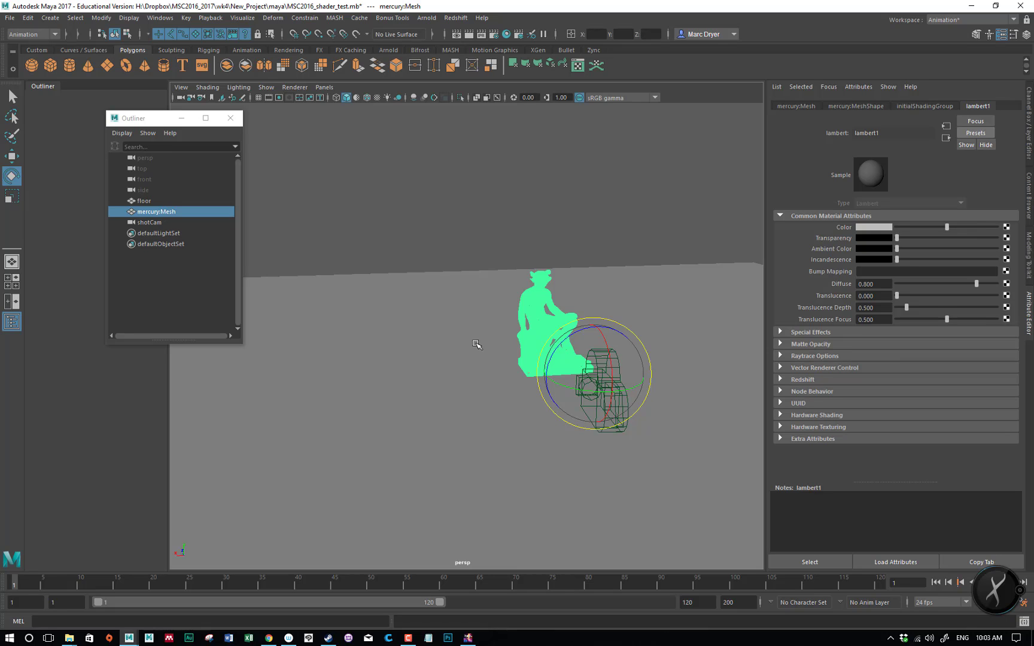
pyautogui.keyDown('alt'); pyautogui.moveTo(479, 347); pyautogui.dragTo(472, 376); pyautogui.keyUp('alt')
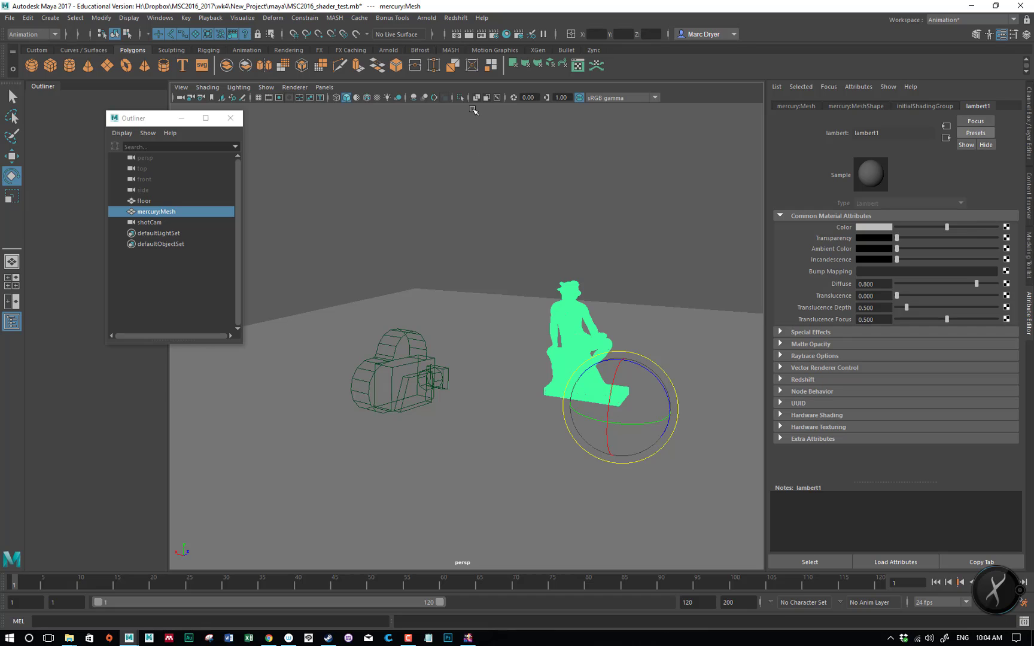
# Create an Arnold area light and move it above the statue and off to its side.
pyautogui.click(425, 18)
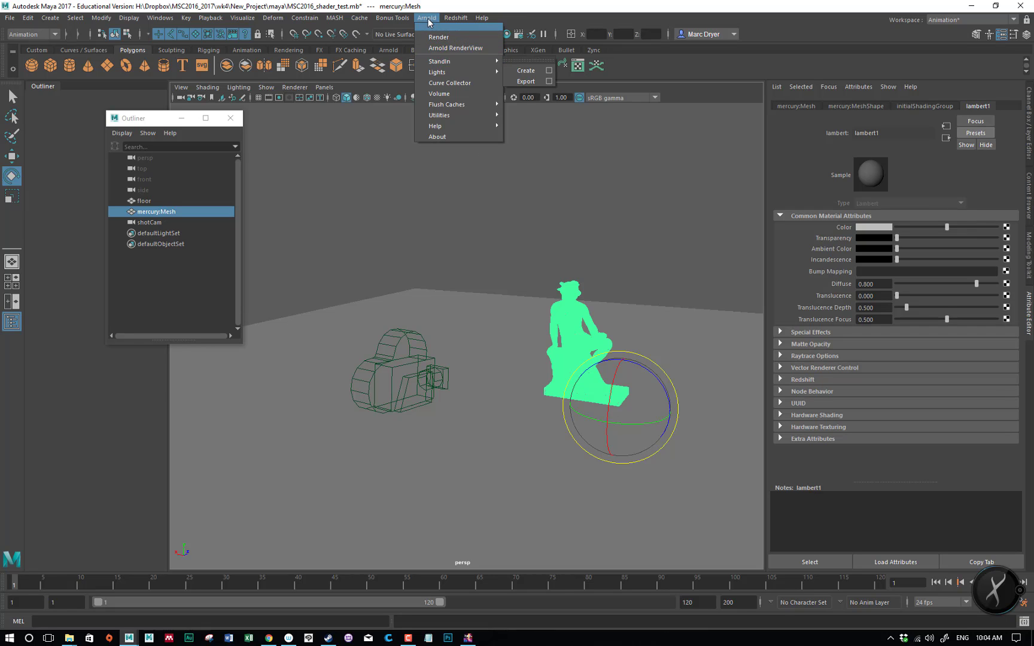
pyautogui.moveTo(444, 75)
pyautogui.click(532, 82)
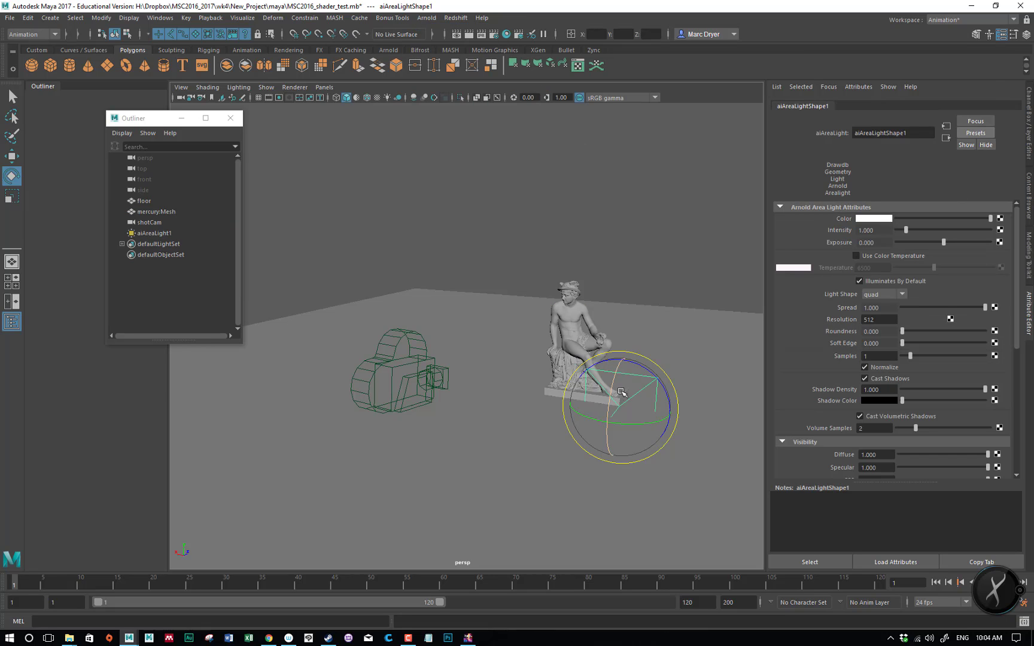
pyautogui.press('w')
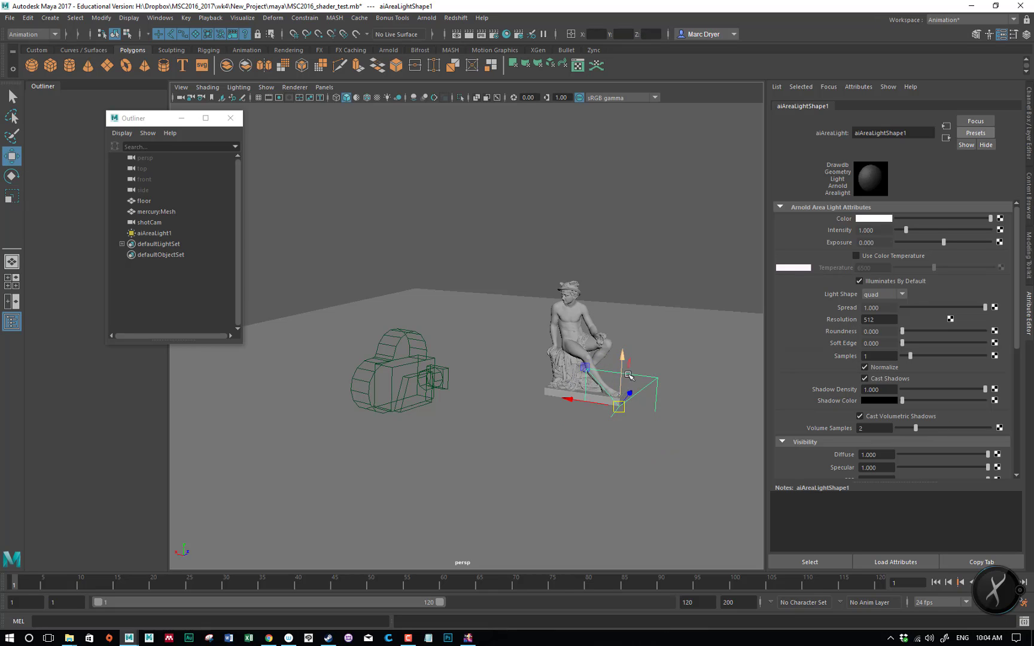
pyautogui.moveTo(623, 356); pyautogui.dragTo(626, 191)
pyautogui.keyDown('alt'); pyautogui.moveTo(460, 325); pyautogui.dragTo(437, 319); pyautogui.keyUp('alt')
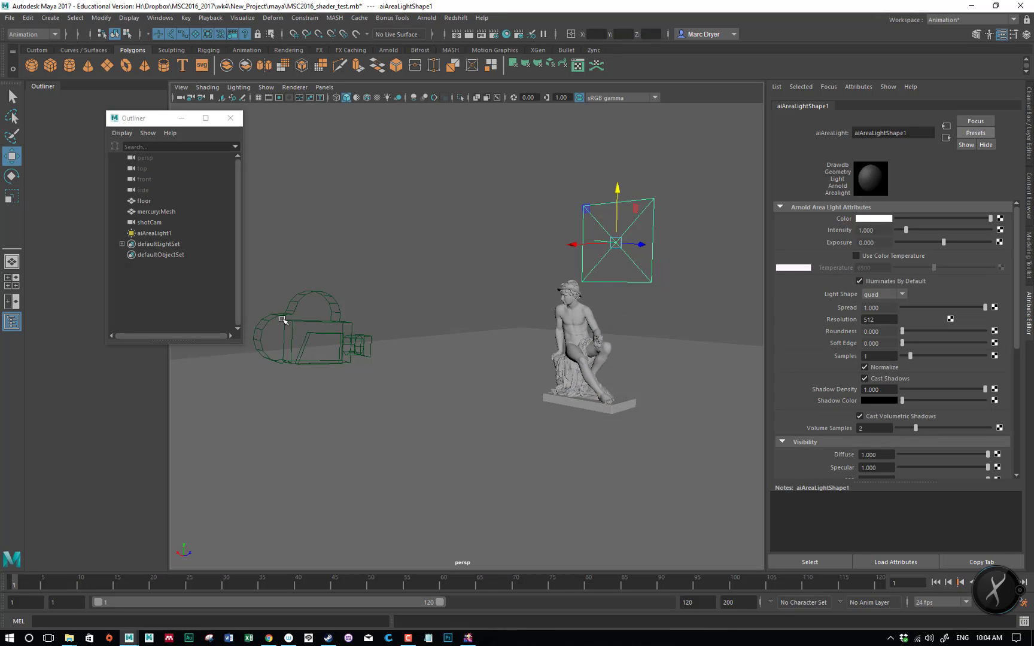
pyautogui.keyDown('alt'); pyautogui.moveTo(518, 350); pyautogui.dragTo(562, 363); pyautogui.keyUp('alt')
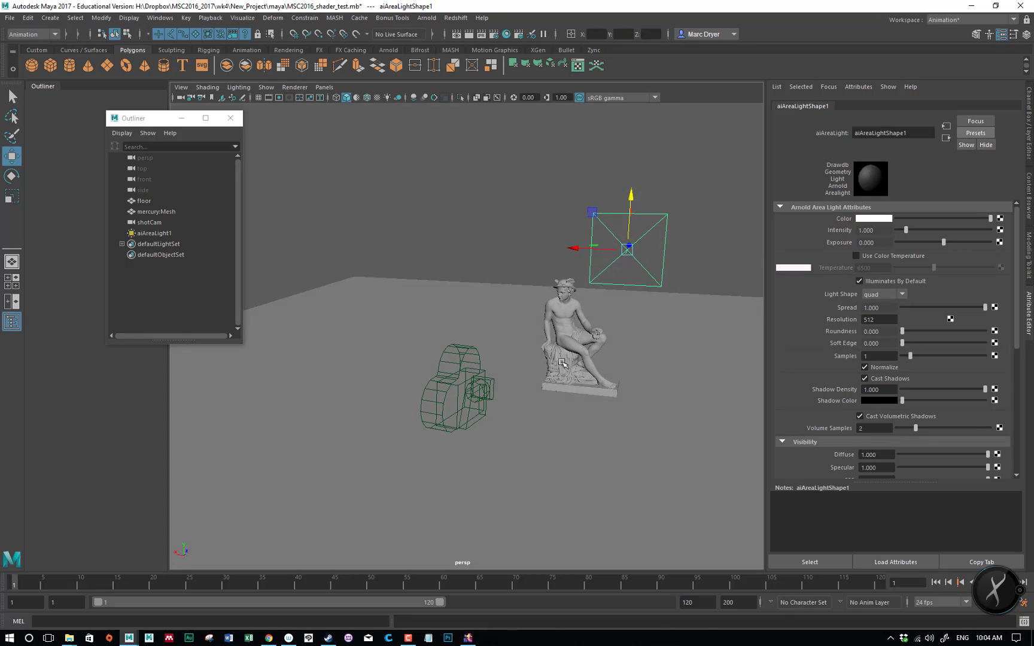
pyautogui.moveTo(574, 249); pyautogui.dragTo(429, 284)
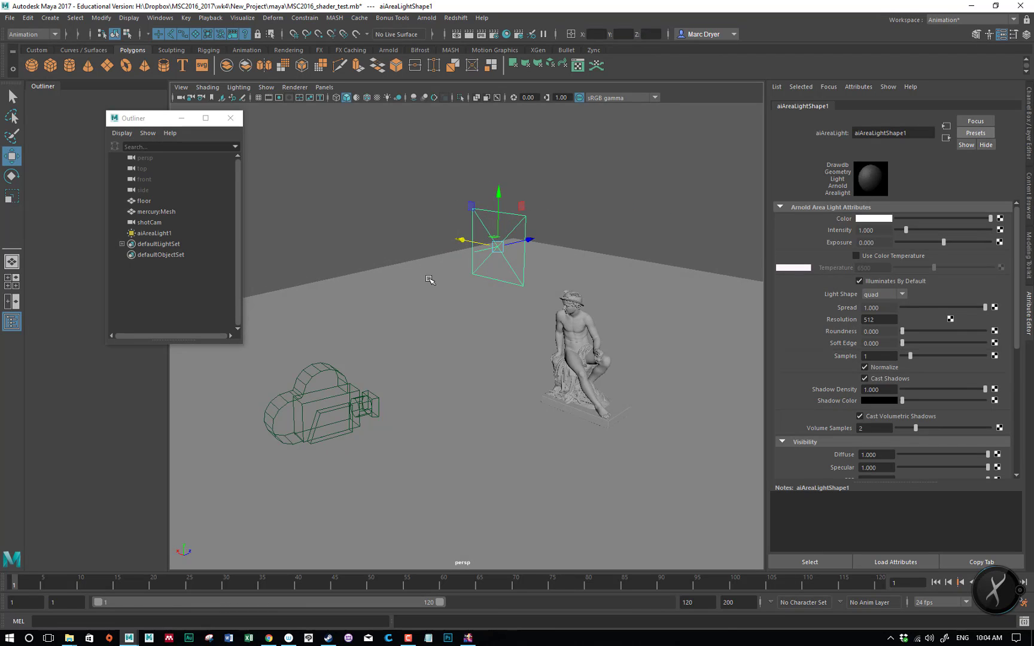
# Rotate the area light so it faces down toward the statue and shift it slightly sideways.
pyautogui.press('e')
pyautogui.moveTo(476, 256); pyautogui.dragTo(509, 256)
pyautogui.moveTo(519, 202); pyautogui.dragTo(544, 231)
pyautogui.keyDown('alt'); pyautogui.moveTo(519, 270); pyautogui.dragTo(618, 275); pyautogui.keyUp('alt')
pyautogui.press('w')
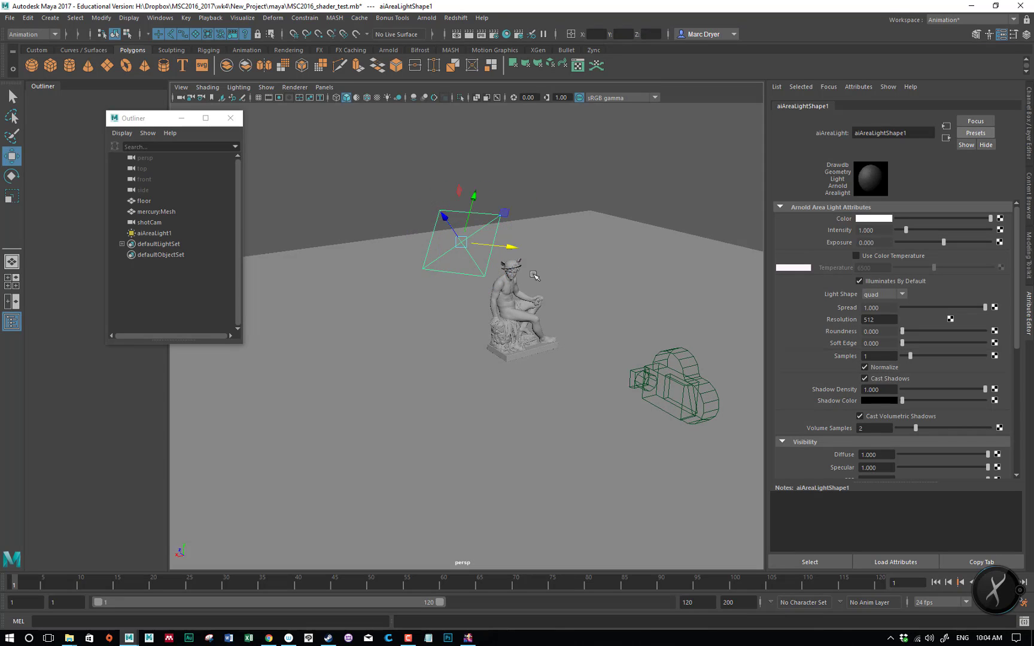
pyautogui.moveTo(510, 244)
pyautogui.mouseDown()
pyautogui.moveTo(556, 252)
pyautogui.moveTo(529, 276)
pyautogui.moveTo(512, 254)
pyautogui.mouseUp()
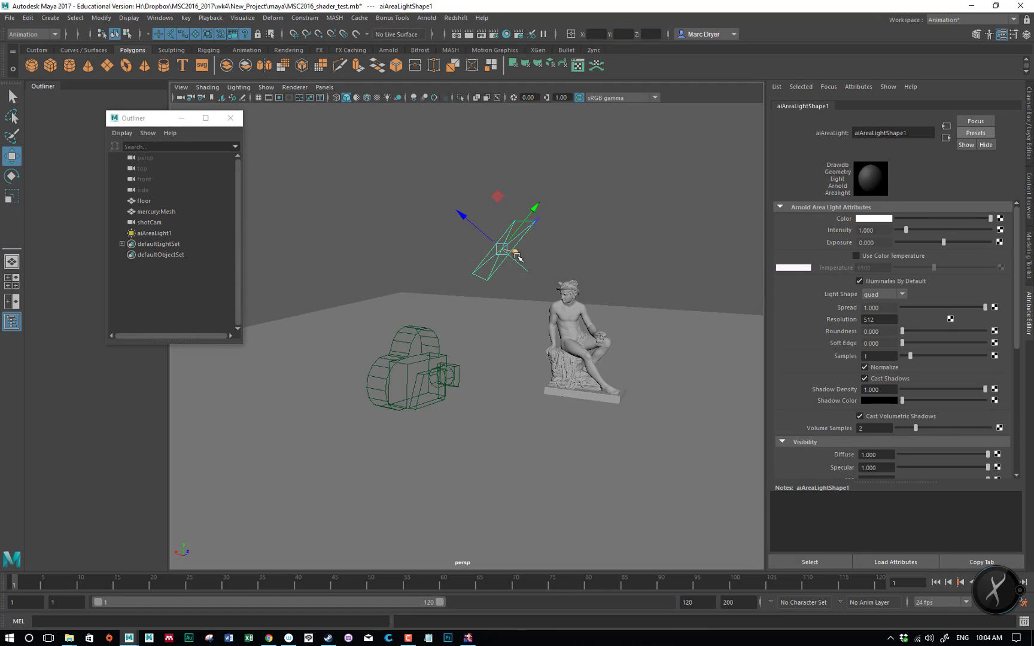
# Turn on scene lighting in the viewport and raise the area light's exposure to 2.176.
pyautogui.press('7')
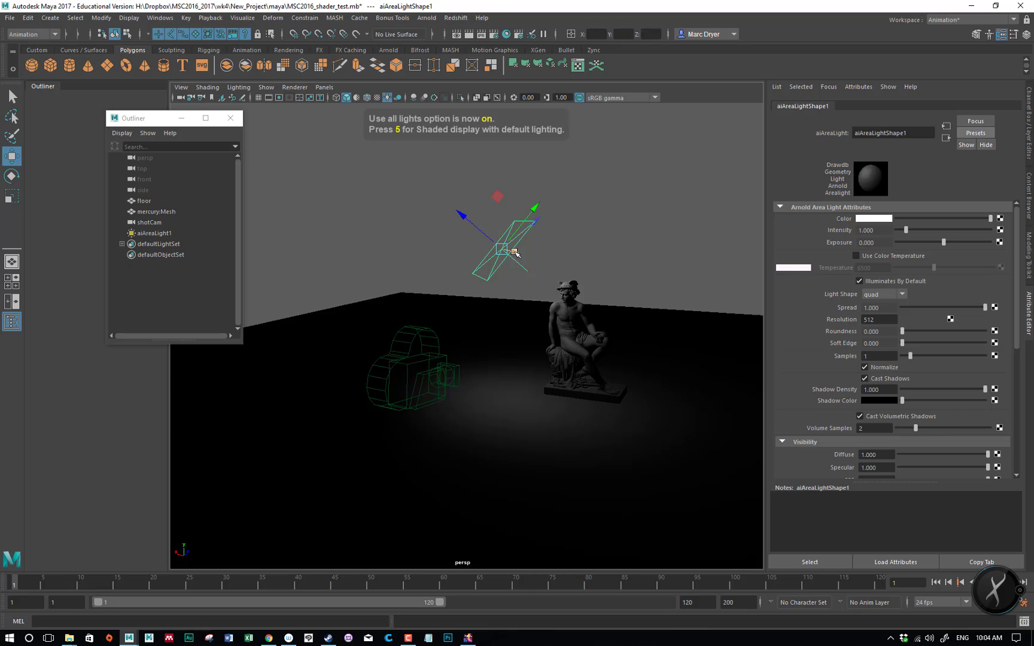
pyautogui.keyDown('alt'); pyautogui.moveTo(401, 319); pyautogui.dragTo(505, 313); pyautogui.keyUp('alt')
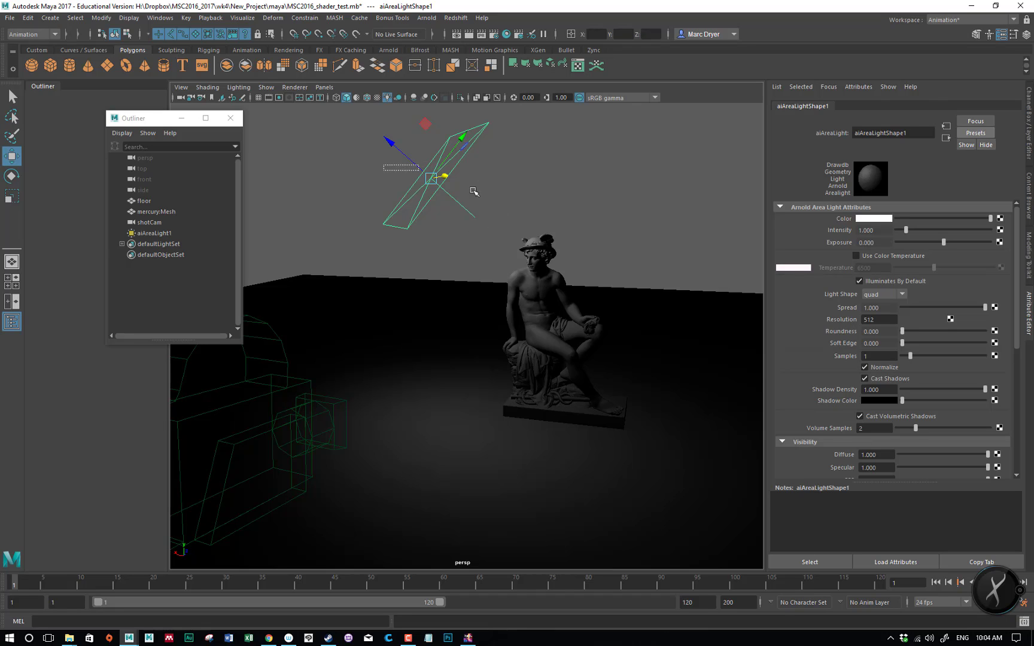
pyautogui.click(436, 178)
pyautogui.moveTo(887, 231); pyautogui.dragTo(856, 243)
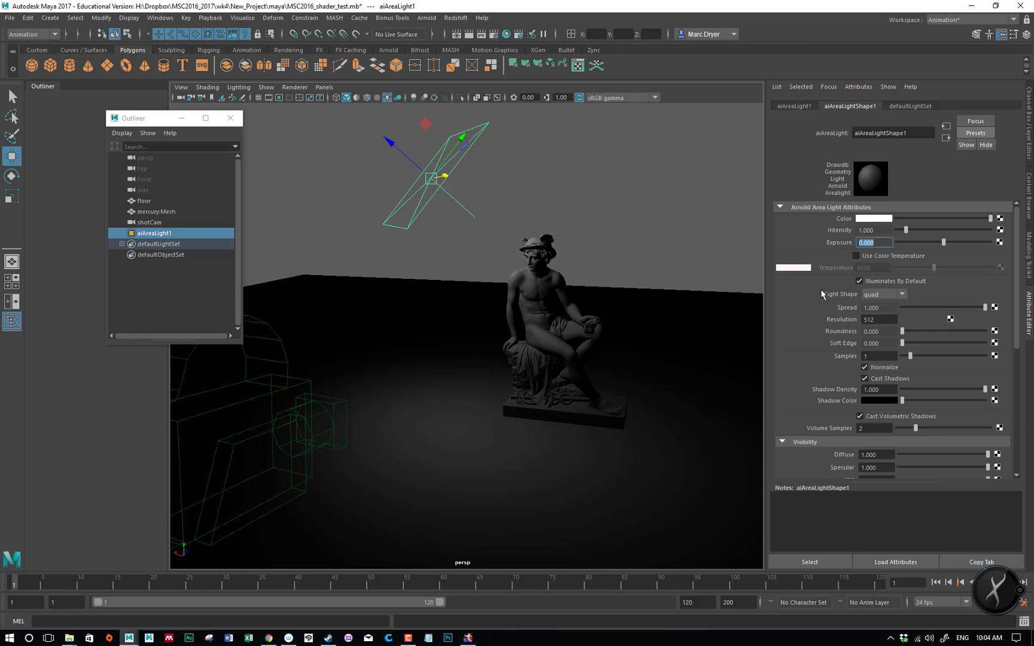
pyautogui.moveTo(885, 231); pyautogui.dragTo(846, 232)
pyautogui.click(872, 243)
pyautogui.click(962, 242)
pyautogui.moveTo(970, 242); pyautogui.dragTo(962, 241)
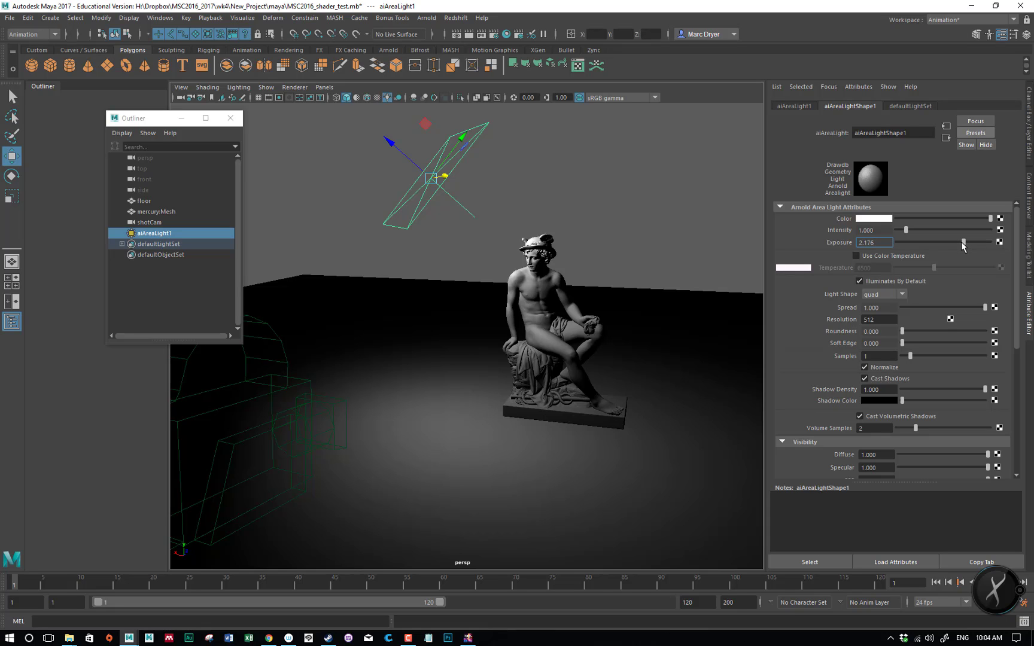
# Open the Arnold RenderView to render the statue through shotCam and move its window clear of the area light in the viewport.
pyautogui.moveTo(580, 313)
pyautogui.keyDown('alt'); pyautogui.mouseDown()
pyautogui.moveTo(602, 316)
pyautogui.moveTo(571, 312)
pyautogui.moveTo(585, 311)
pyautogui.mouseUp(); pyautogui.keyUp('alt')
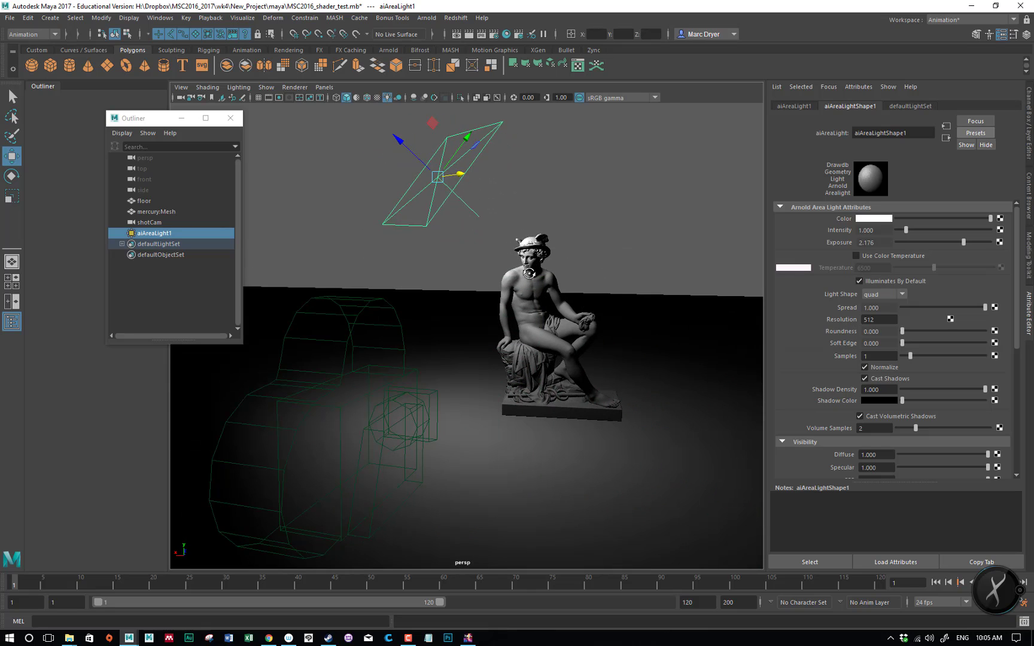
pyautogui.keyDown('alt'); pyautogui.moveTo(523, 274); pyautogui.dragTo(534, 279); pyautogui.keyUp('alt')
pyautogui.keyDown('alt'); pyautogui.moveTo(533, 207); pyautogui.dragTo(548, 259); pyautogui.keyUp('alt')
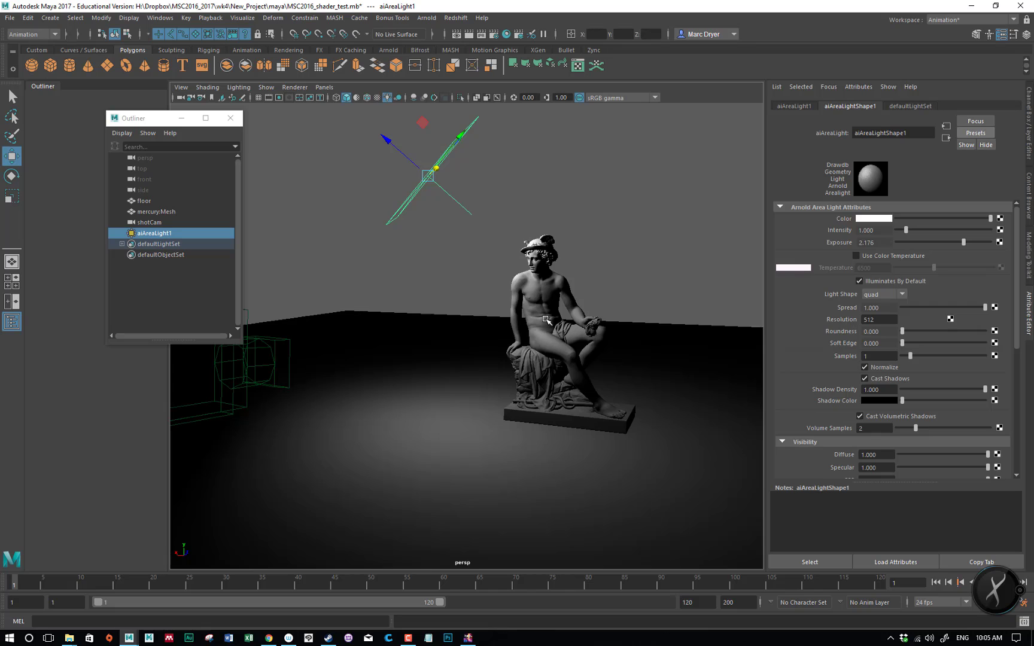
pyautogui.keyDown('alt'); pyautogui.moveTo(441, 323); pyautogui.dragTo(462, 323); pyautogui.keyUp('alt')
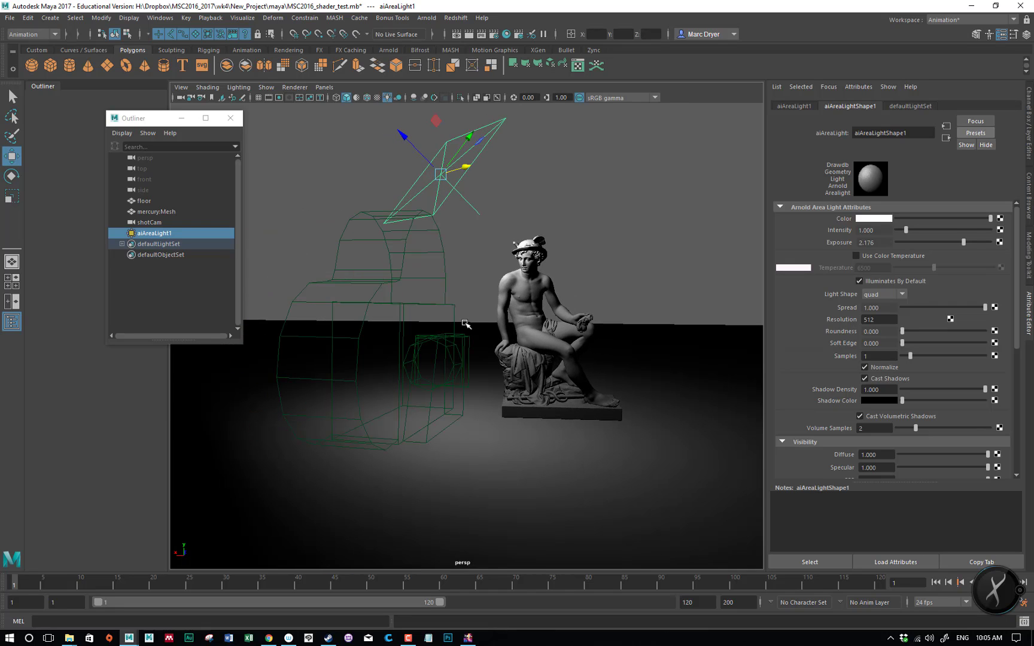
pyautogui.click(426, 17)
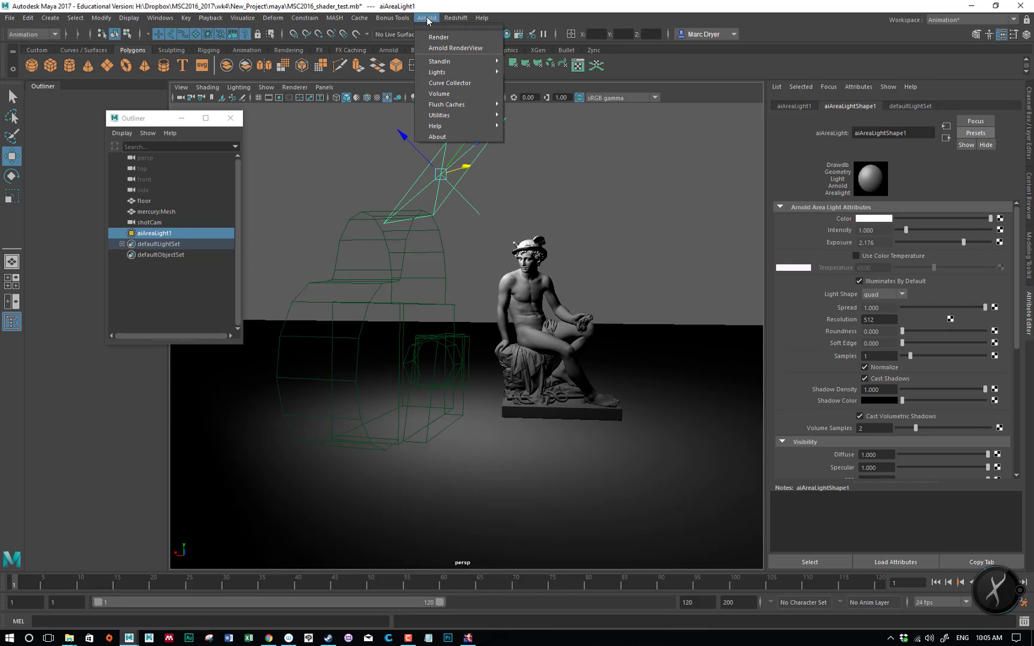
pyautogui.click(441, 48)
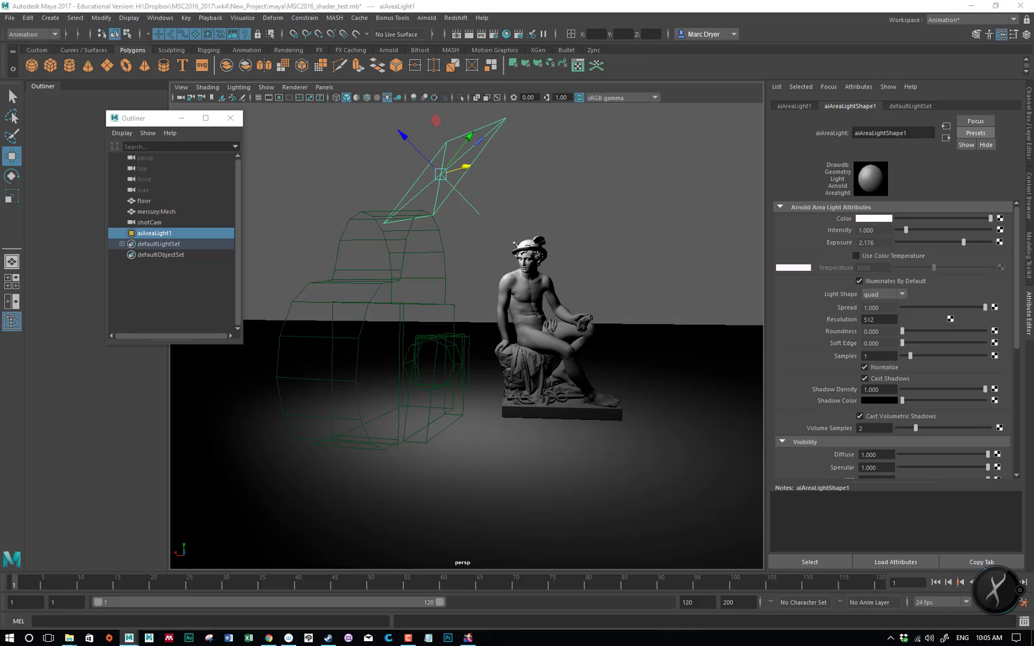
pyautogui.moveTo(1033, 190); pyautogui.dragTo(621, 133)
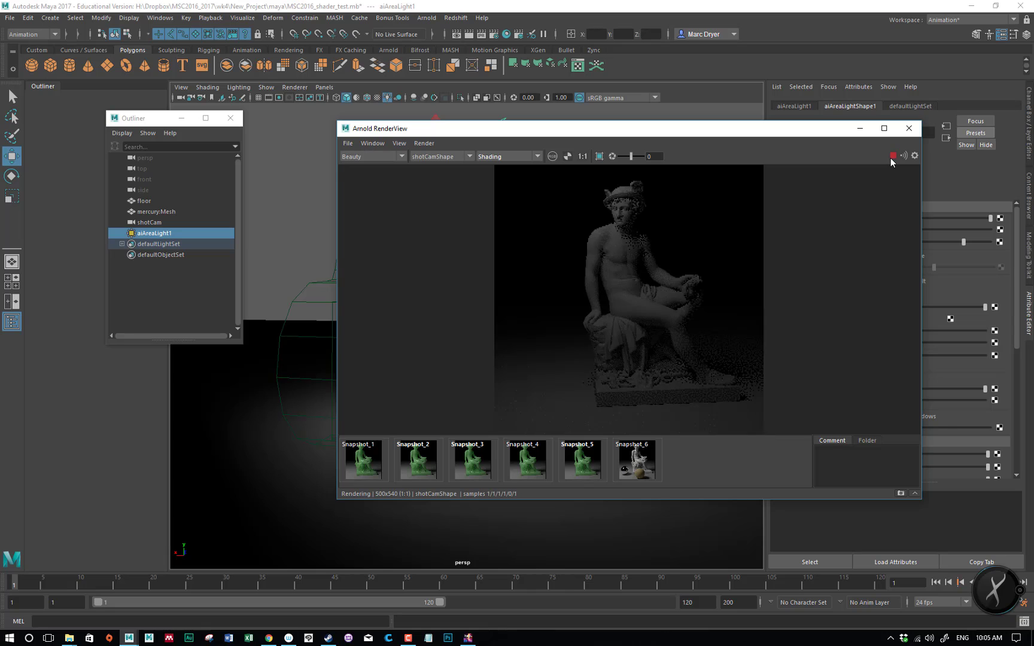
pyautogui.moveTo(611, 129); pyautogui.dragTo(524, 131)
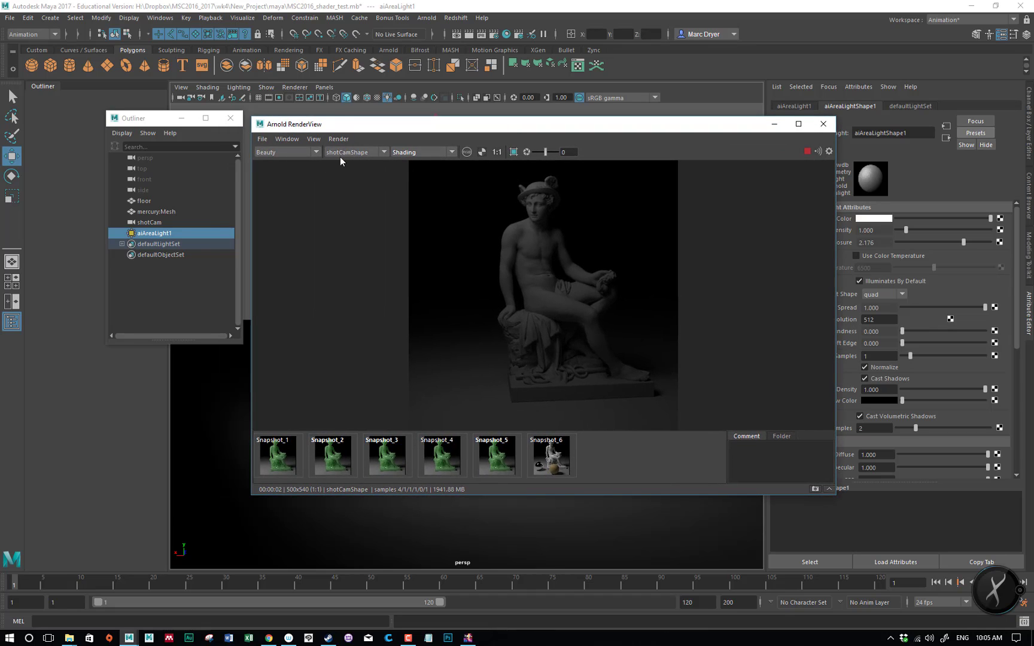
pyautogui.moveTo(419, 126); pyautogui.dragTo(375, 367)
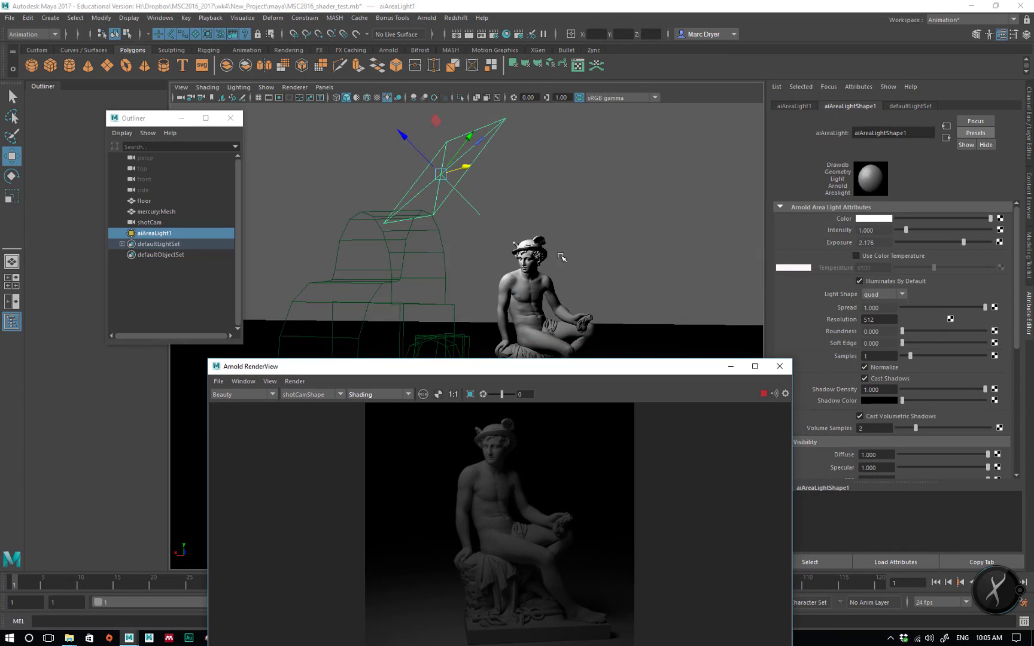
# Arrange the render beside the viewport's statue and light, and set the area light's exposure to 5.
pyautogui.keyDown('alt'); pyautogui.moveTo(581, 264); pyautogui.dragTo(555, 276); pyautogui.keyUp('alt')
pyautogui.moveTo(571, 367); pyautogui.dragTo(314, 157)
pyautogui.keyDown('alt'); pyautogui.moveTo(557, 255); pyautogui.dragTo(498, 289); pyautogui.keyUp('alt')
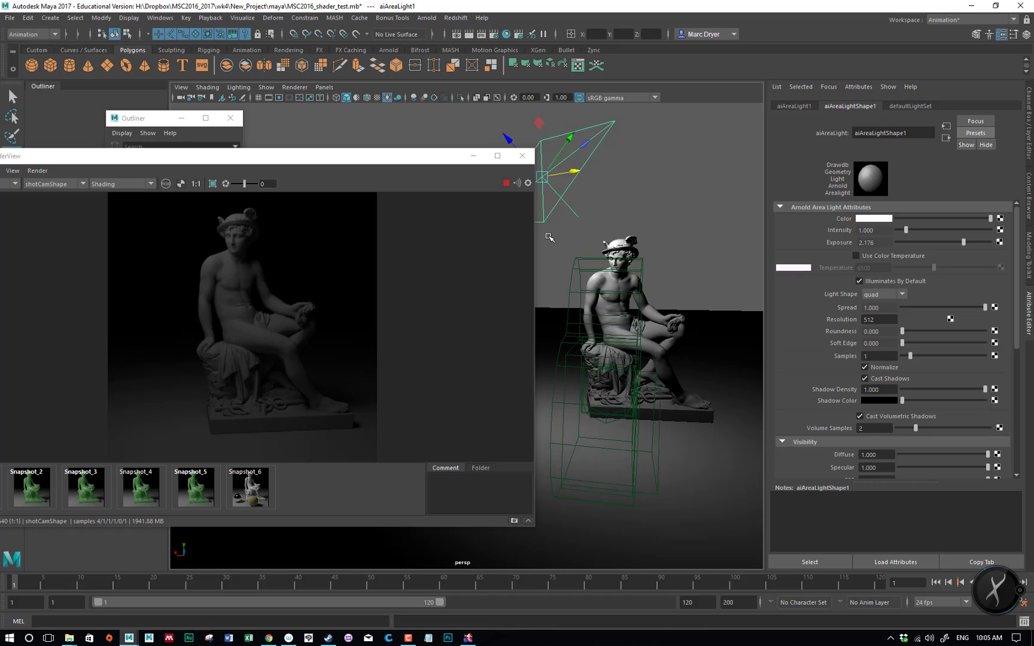
pyautogui.click(885, 243)
pyautogui.write('5')
pyautogui.press('Return')
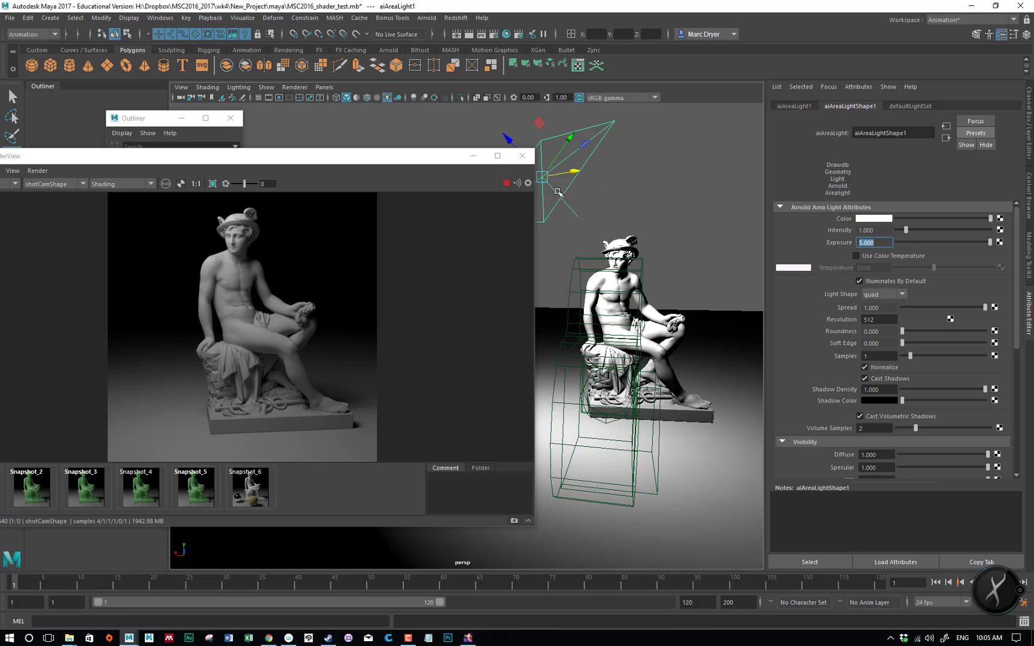
# Rotate the area light until it lies flat and faces straight down at the floor.
pyautogui.moveTo(414, 157); pyautogui.dragTo(402, 330)
pyautogui.moveTo(554, 216)
pyautogui.keyDown('alt'); pyautogui.mouseDown()
pyautogui.moveTo(522, 224)
pyautogui.moveTo(545, 219)
pyautogui.mouseUp(); pyautogui.keyUp('alt')
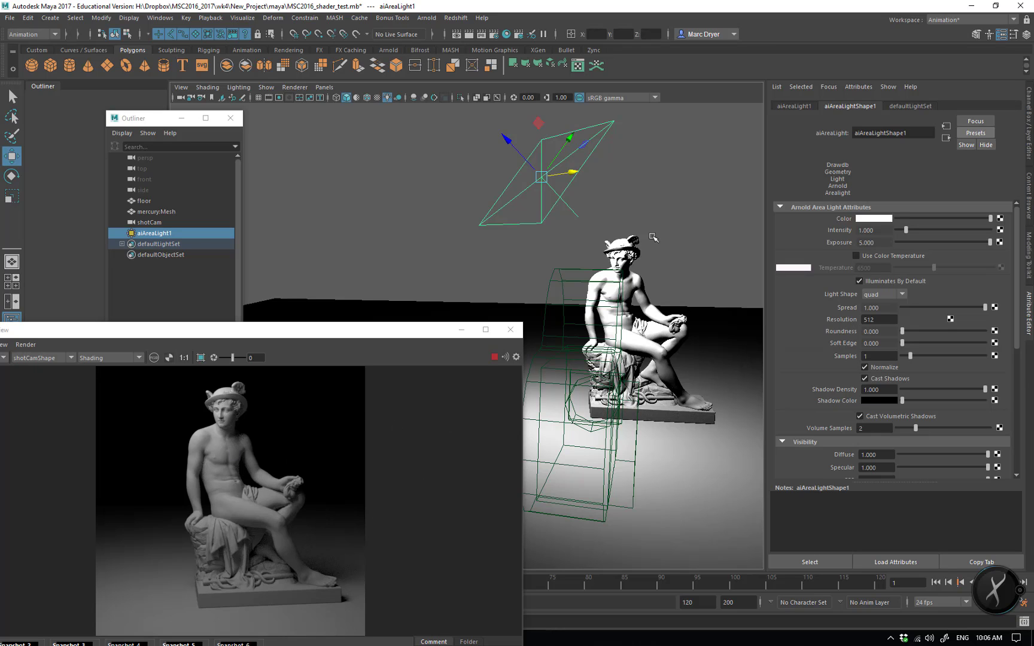
pyautogui.keyDown('alt'); pyautogui.moveTo(629, 231); pyautogui.dragTo(561, 223, button='right'); pyautogui.keyUp('alt')
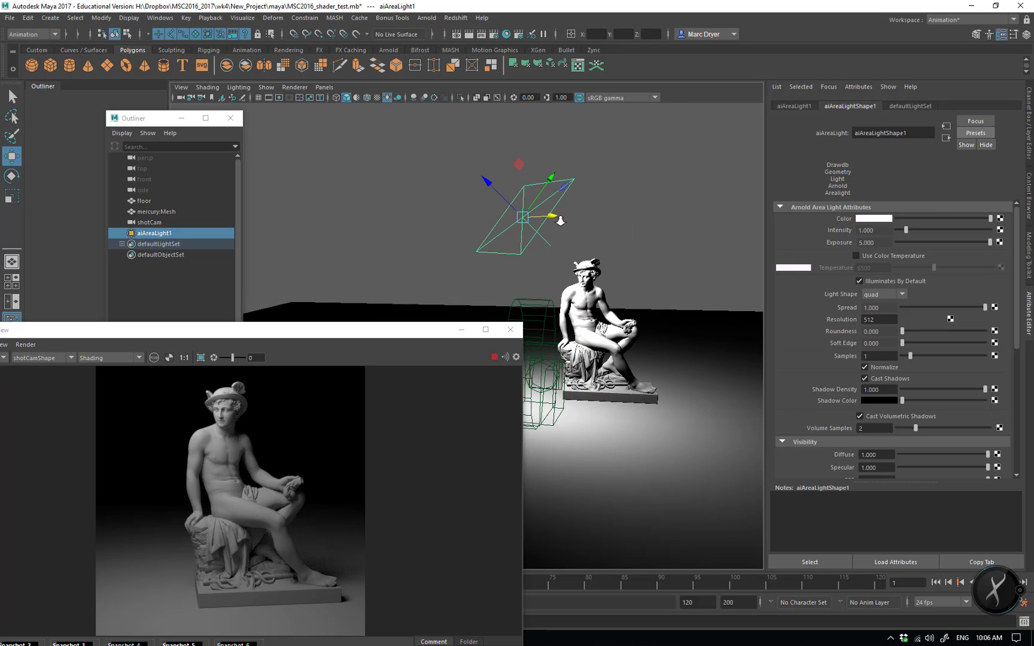
pyautogui.press('e')
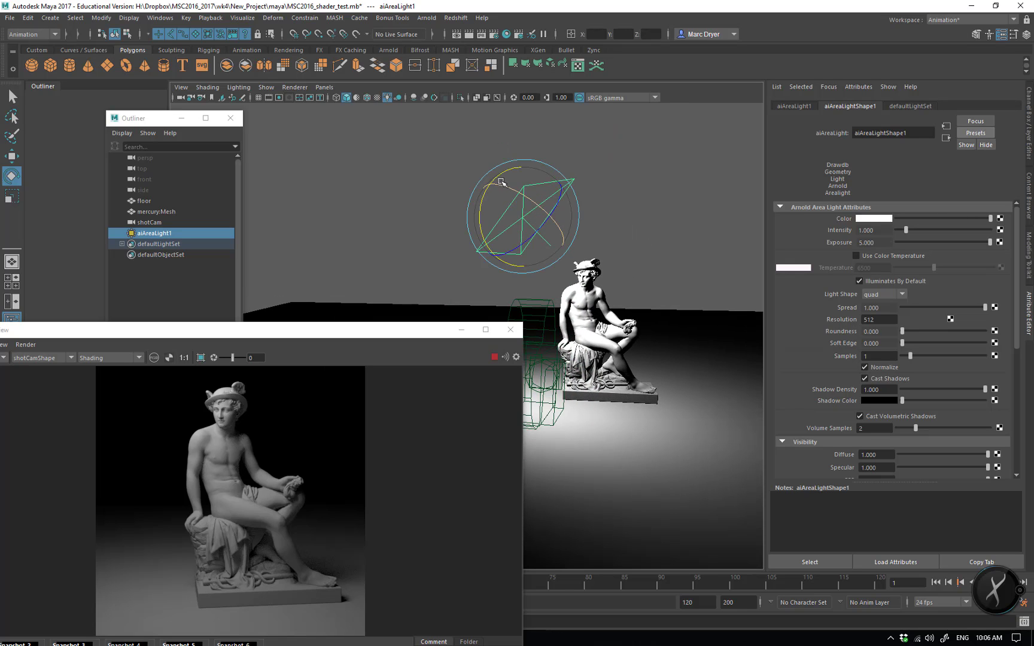
pyautogui.moveTo(500, 175); pyautogui.dragTo(541, 169)
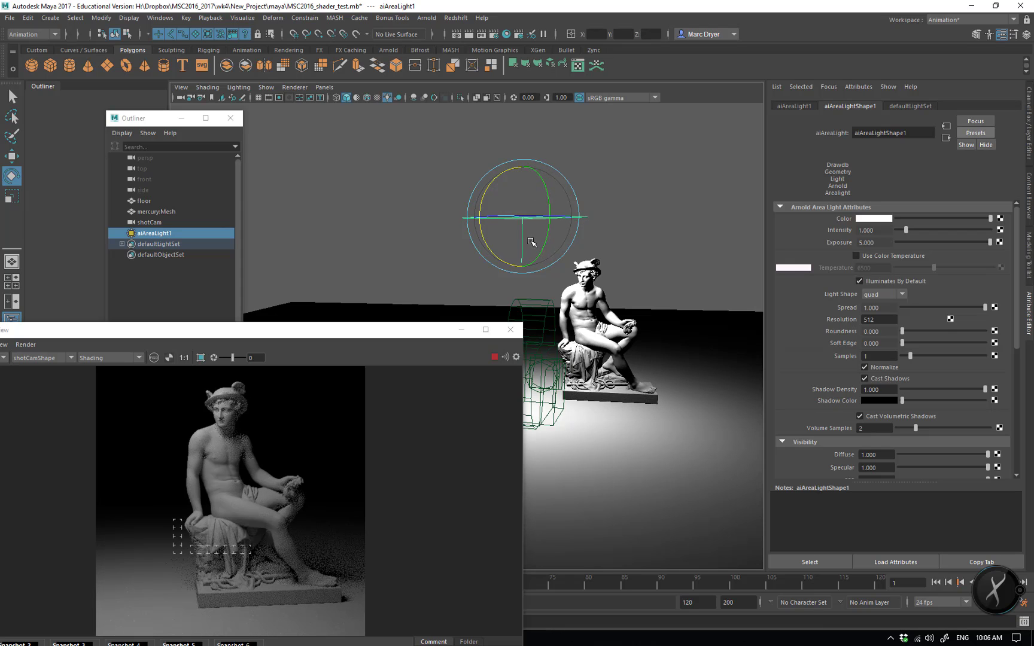
# Move the area light sideways until it hangs over the statue and raise it higher above the head.
pyautogui.press('w')
pyautogui.keyDown('alt'); pyautogui.moveTo(519, 274); pyautogui.dragTo(521, 299); pyautogui.keyUp('alt')
pyautogui.moveTo(548, 246); pyautogui.dragTo(604, 225)
pyautogui.press('r')
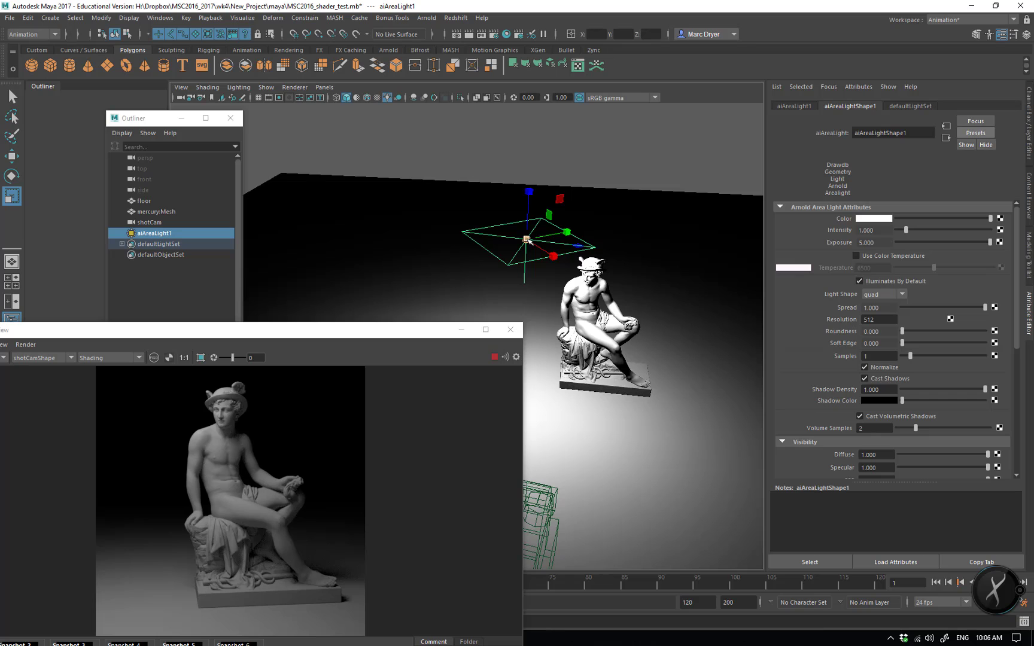
pyautogui.press('w')
pyautogui.moveTo(529, 240); pyautogui.dragTo(629, 228)
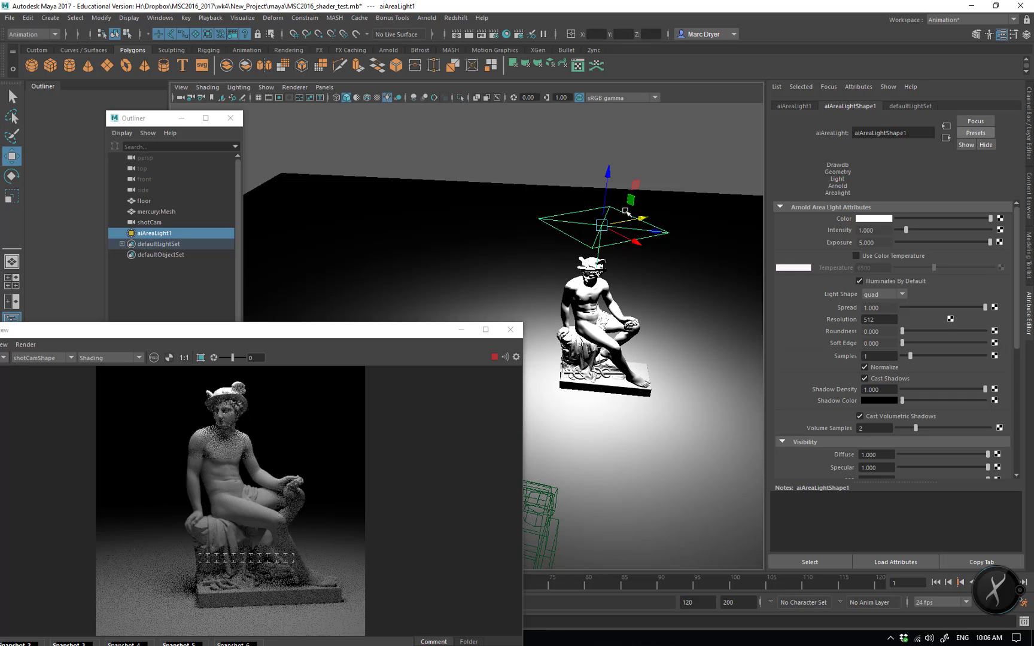
pyautogui.moveTo(605, 182); pyautogui.dragTo(622, 201)
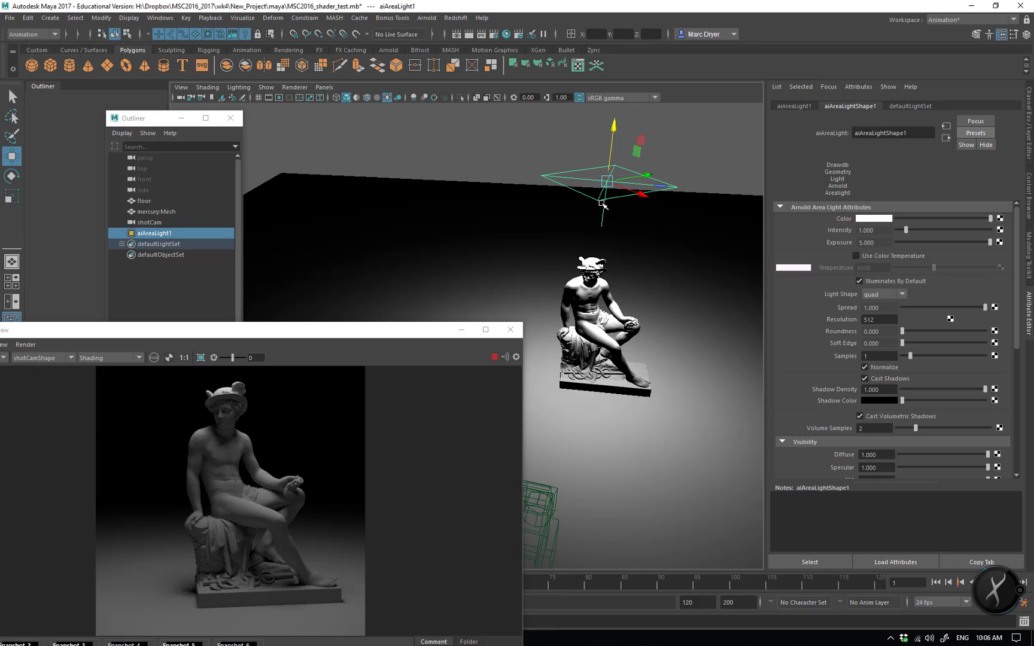
# Rotate the area light about its vertical axis, keeping it flat above the statue.
pyautogui.press('r')
pyautogui.press('w')
pyautogui.press('e')
pyautogui.moveTo(618, 200); pyautogui.dragTo(578, 192)
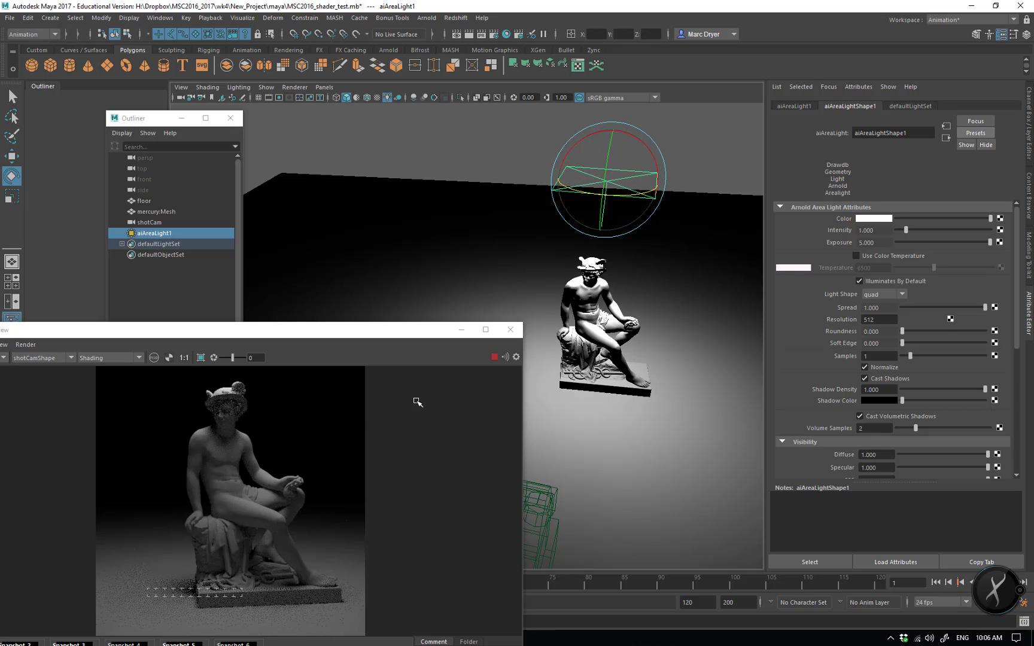
# Examine the top-lit statue in the render and the render window's display options, such as Show Render Tiles.
pyautogui.moveTo(327, 331); pyautogui.dragTo(330, 142)
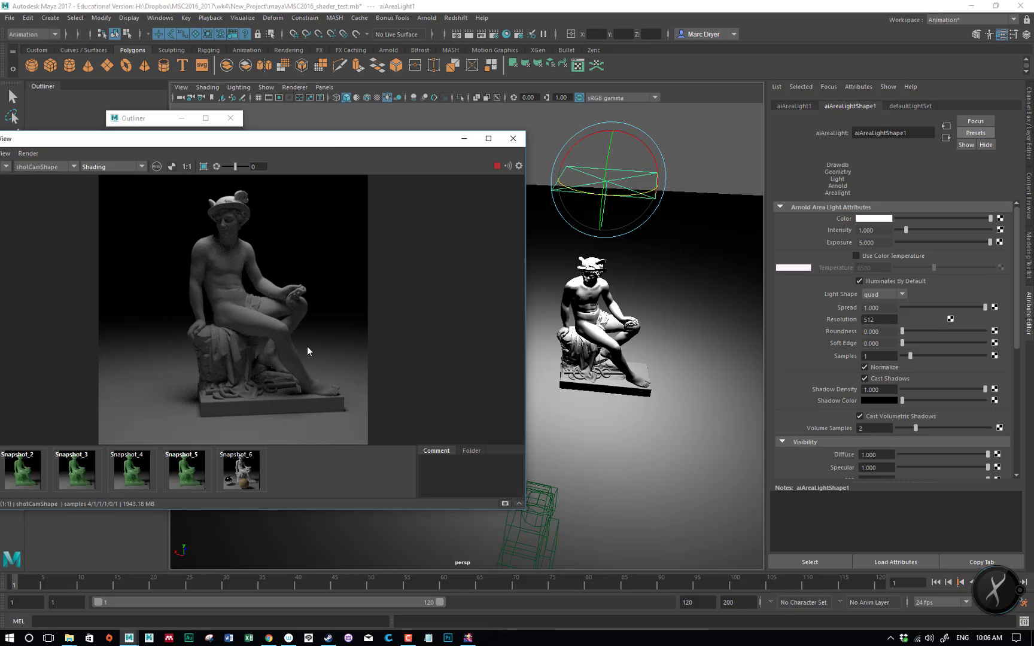
pyautogui.moveTo(288, 143); pyautogui.dragTo(562, 105)
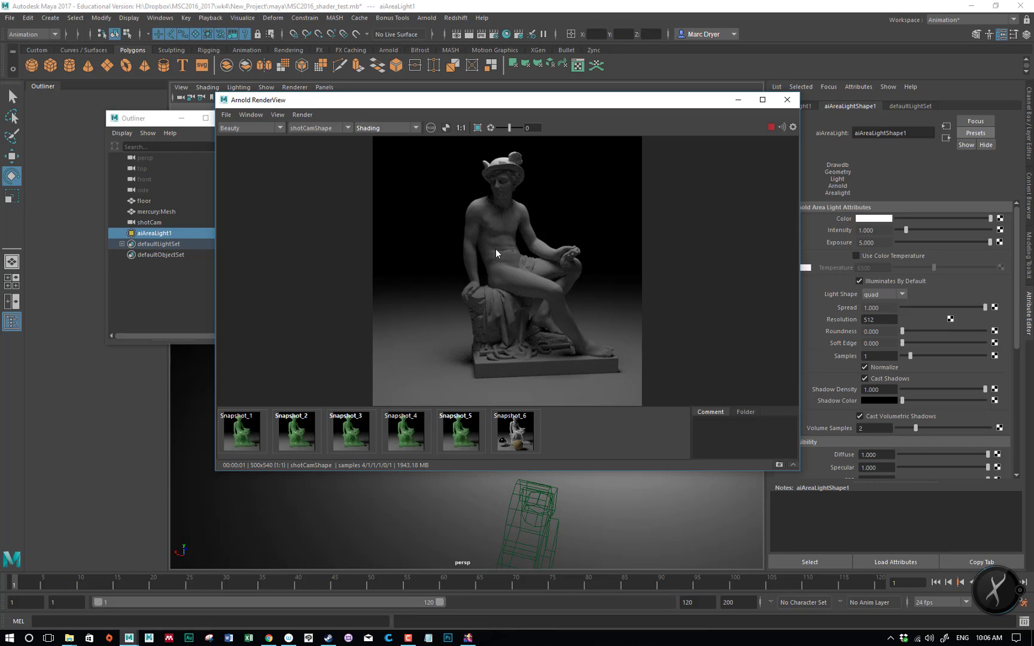
pyautogui.moveTo(492, 104); pyautogui.dragTo(485, 118)
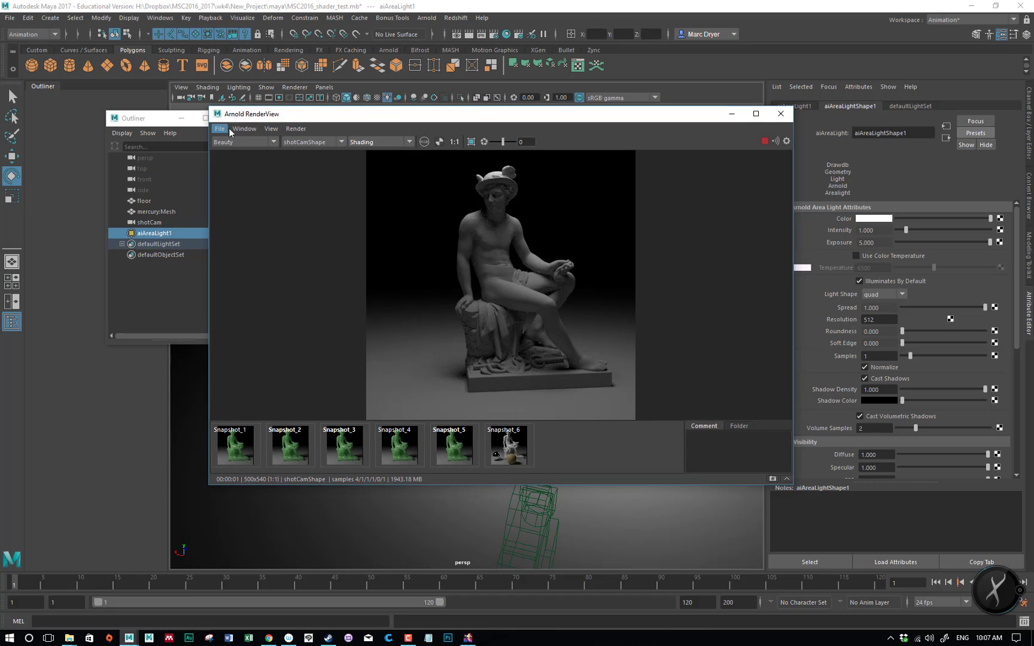
pyautogui.click(244, 129)
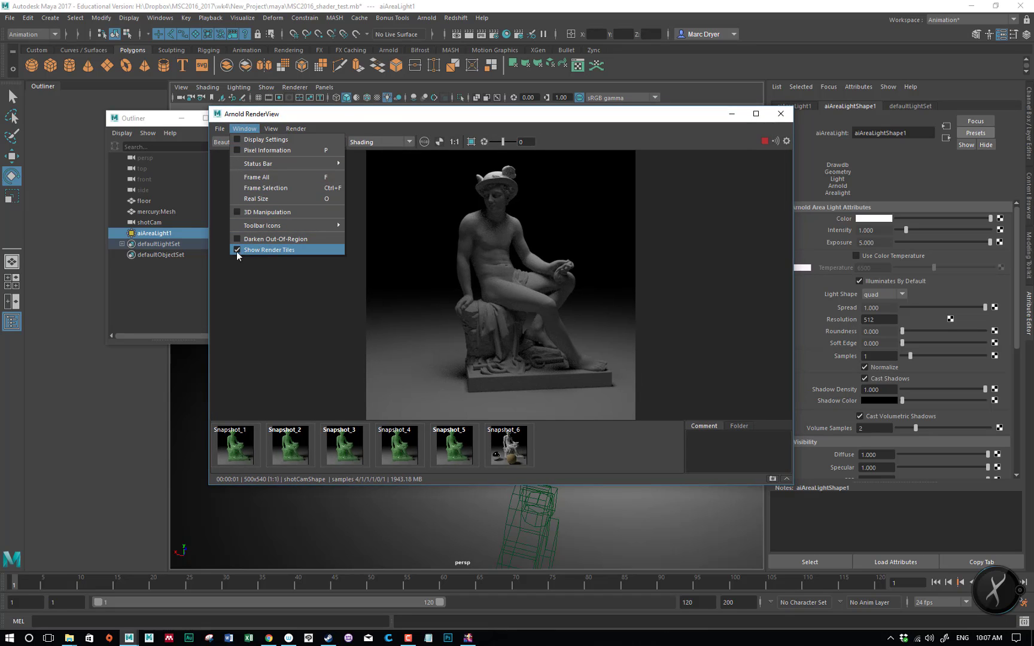
pyautogui.click(395, 111)
pyautogui.moveTo(431, 117); pyautogui.dragTo(243, 90)
pyautogui.moveTo(341, 86); pyautogui.dragTo(291, 112)
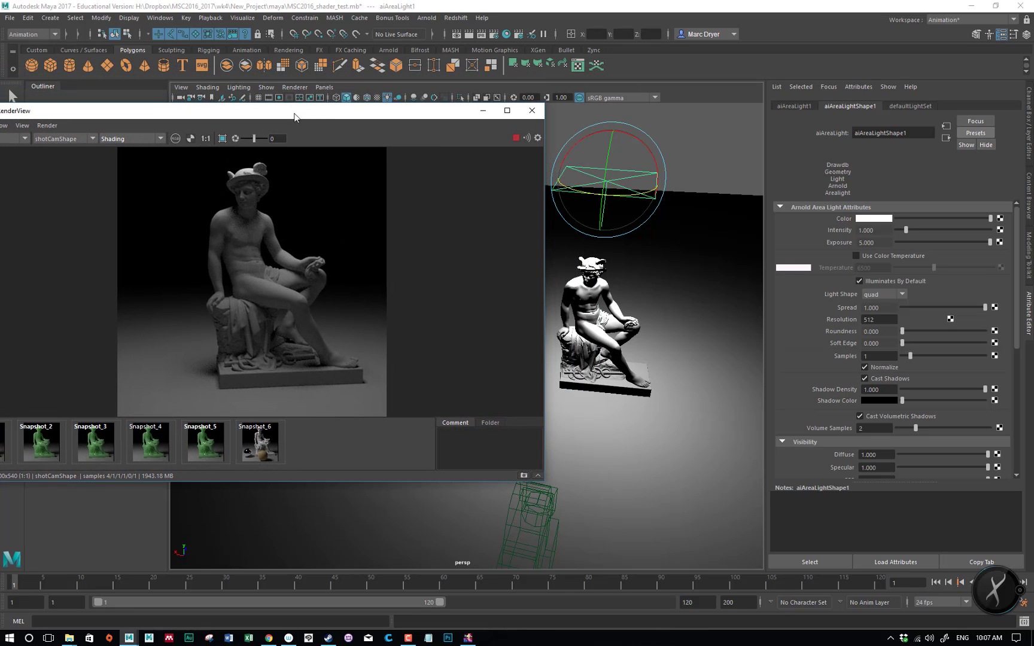
# Scale the area light much wider along its length and deeper along its other side to soften the shadows.
pyautogui.click(628, 181)
pyautogui.press('w')
pyautogui.moveTo(657, 186); pyautogui.dragTo(894, 202)
pyautogui.click(893, 204)
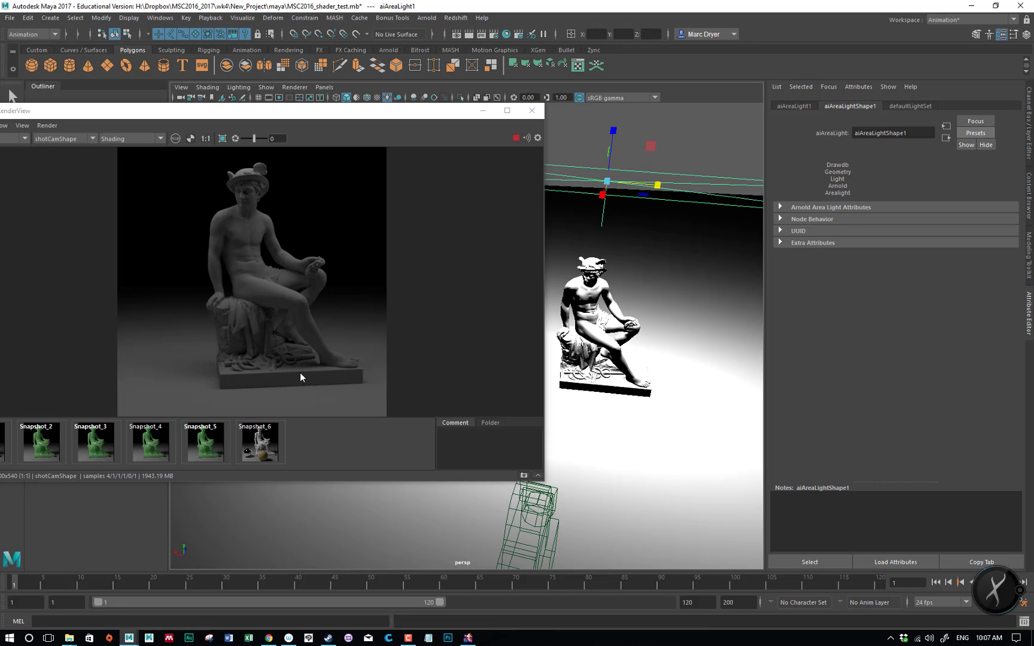
pyautogui.moveTo(602, 194); pyautogui.dragTo(583, 328)
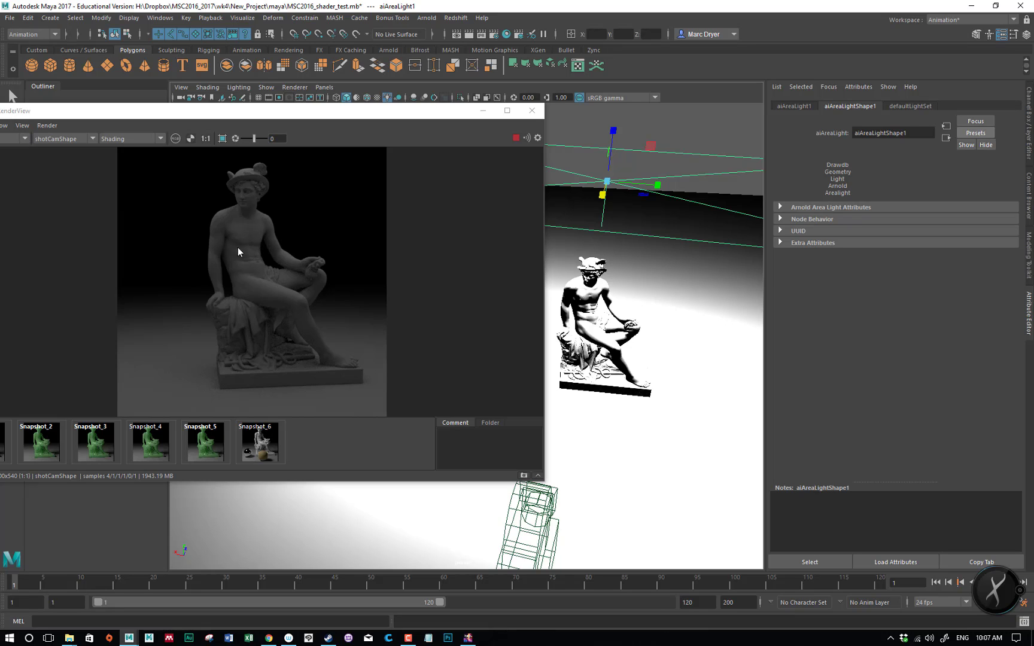
# Scale the area light down uniformly to a small size, then back up to a large one, to compare shadow softness.
pyautogui.moveTo(546, 157); pyautogui.dragTo(413, 118)
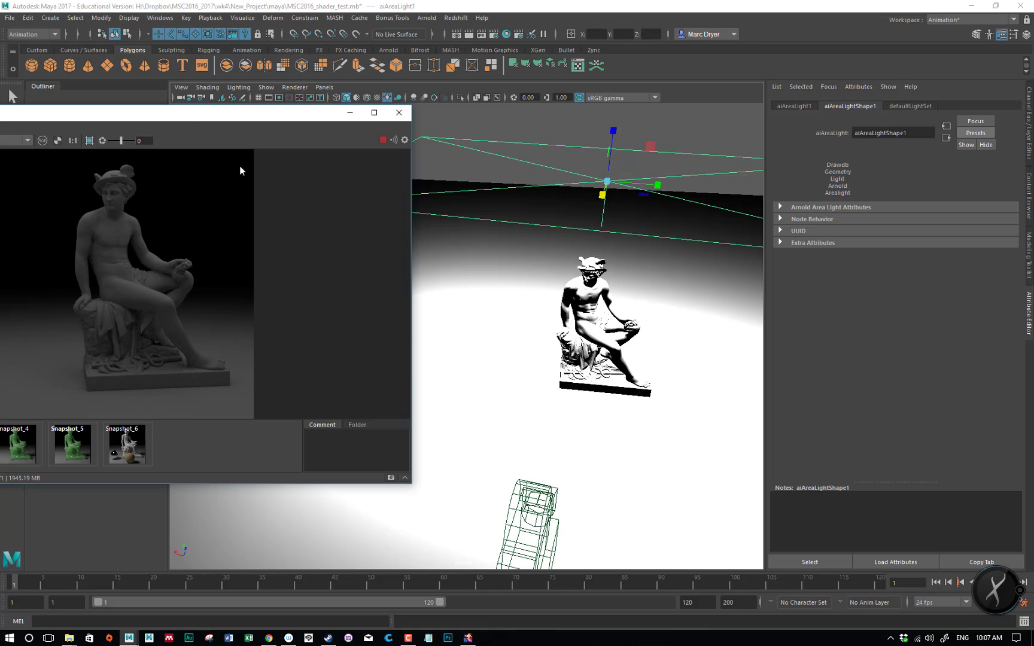
pyautogui.moveTo(184, 114); pyautogui.dragTo(330, 86)
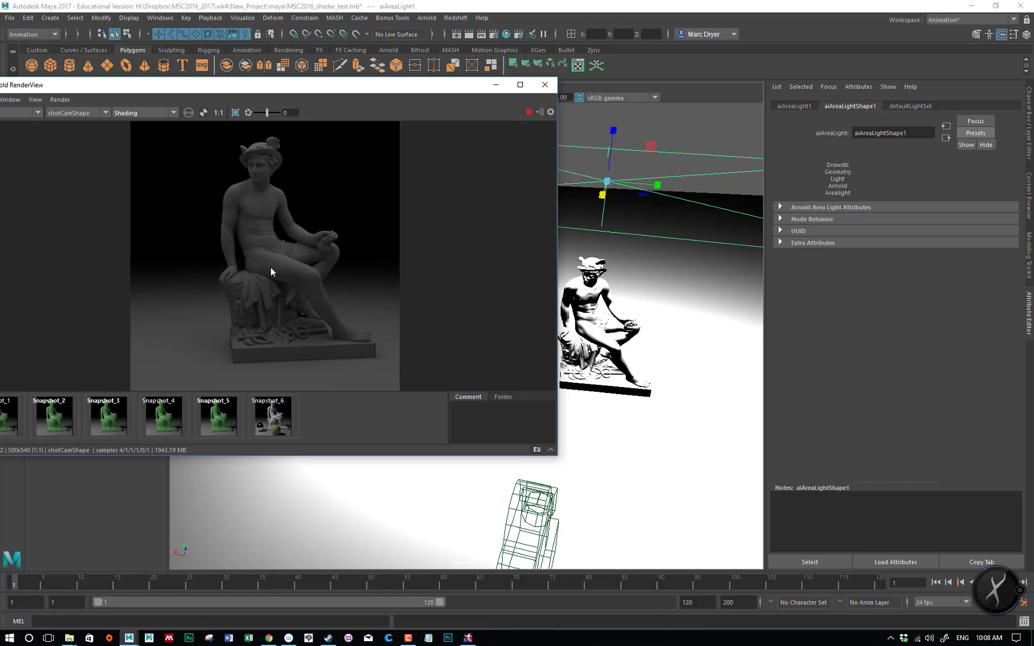
pyautogui.moveTo(612, 179); pyautogui.dragTo(333, 196)
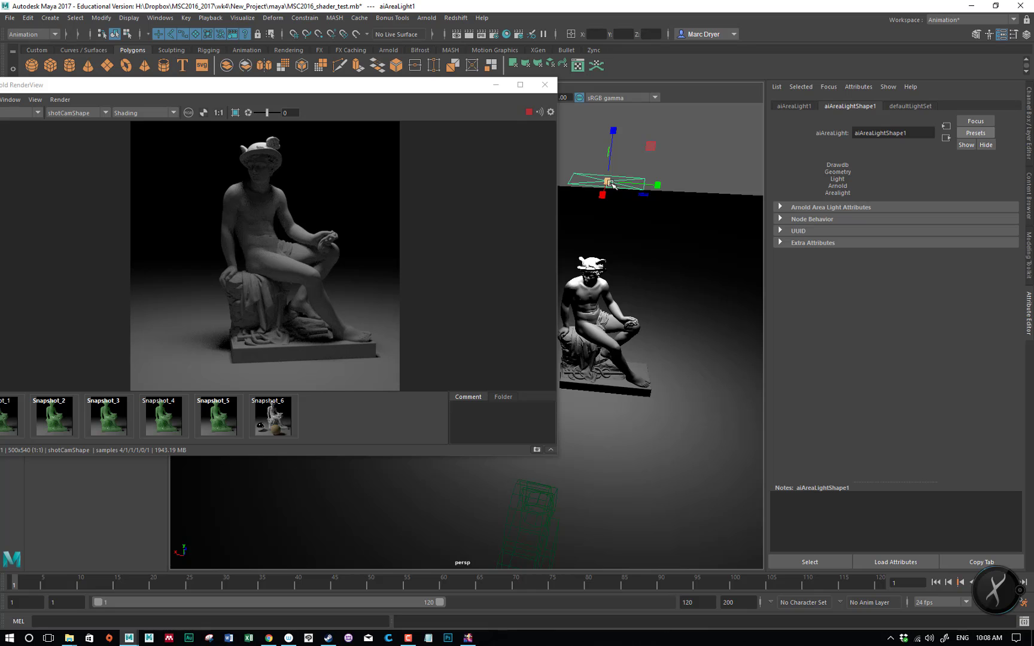
pyautogui.moveTo(608, 182); pyautogui.dragTo(790, 172)
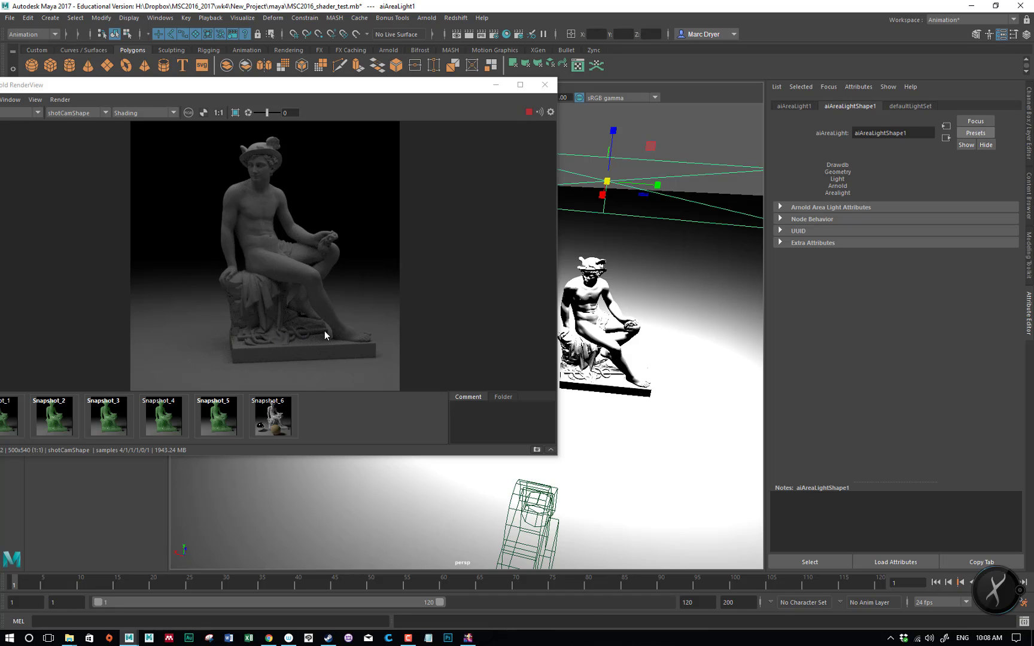
# Reselect the area light and scale it narrower along its length, leaving the whole light in view beside the render.
pyautogui.click(236, 337)
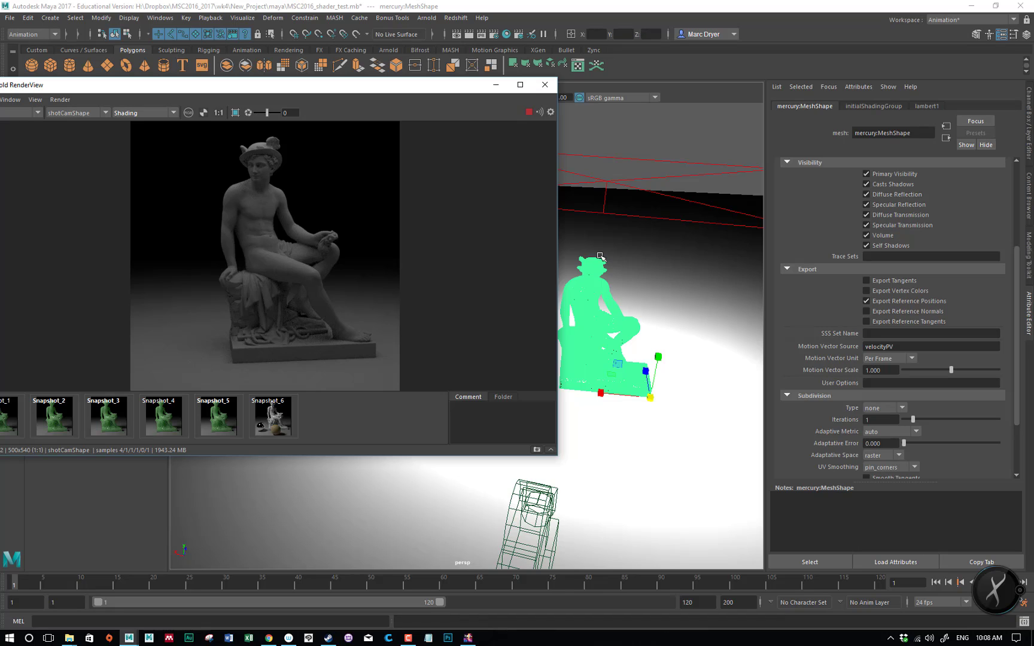
pyautogui.click(614, 185)
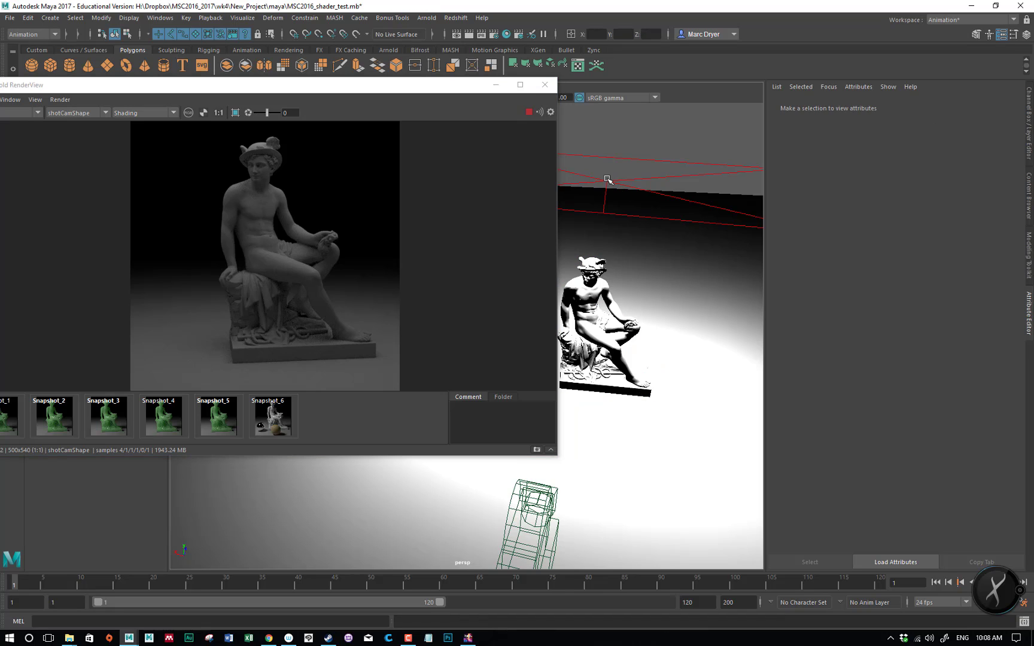
pyautogui.click(609, 181)
pyautogui.moveTo(658, 187); pyautogui.dragTo(623, 190)
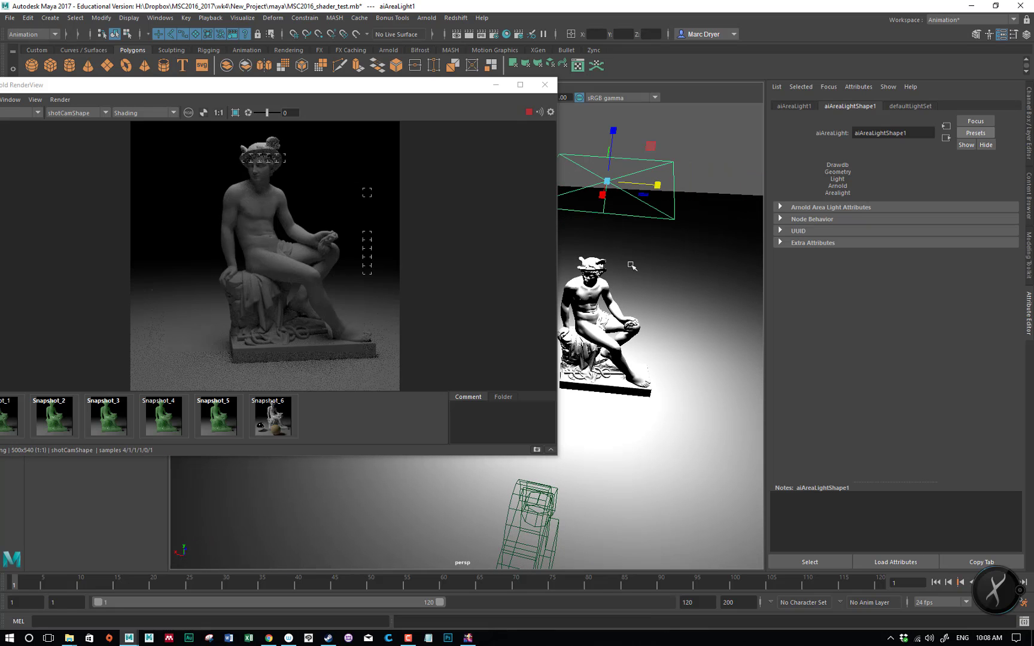
pyautogui.moveTo(440, 87); pyautogui.dragTo(356, 90)
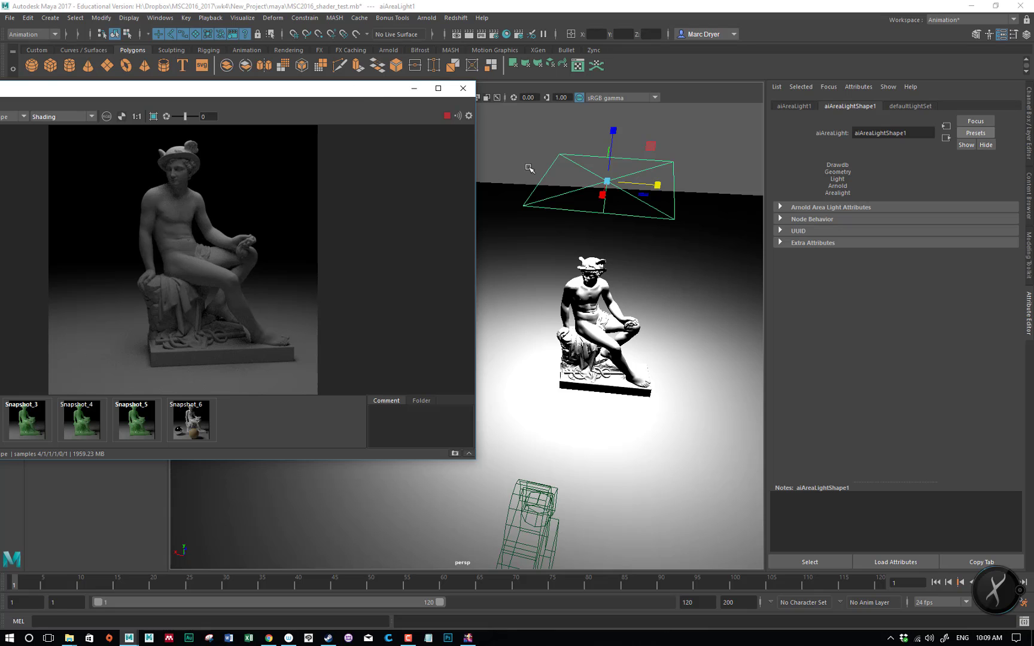
# Tilt the area light to face the statue from the front and move it back and up along its own axis.
pyautogui.click(636, 174)
pyautogui.press('e')
pyautogui.moveTo(636, 175); pyautogui.dragTo(572, 292)
pyautogui.press('w')
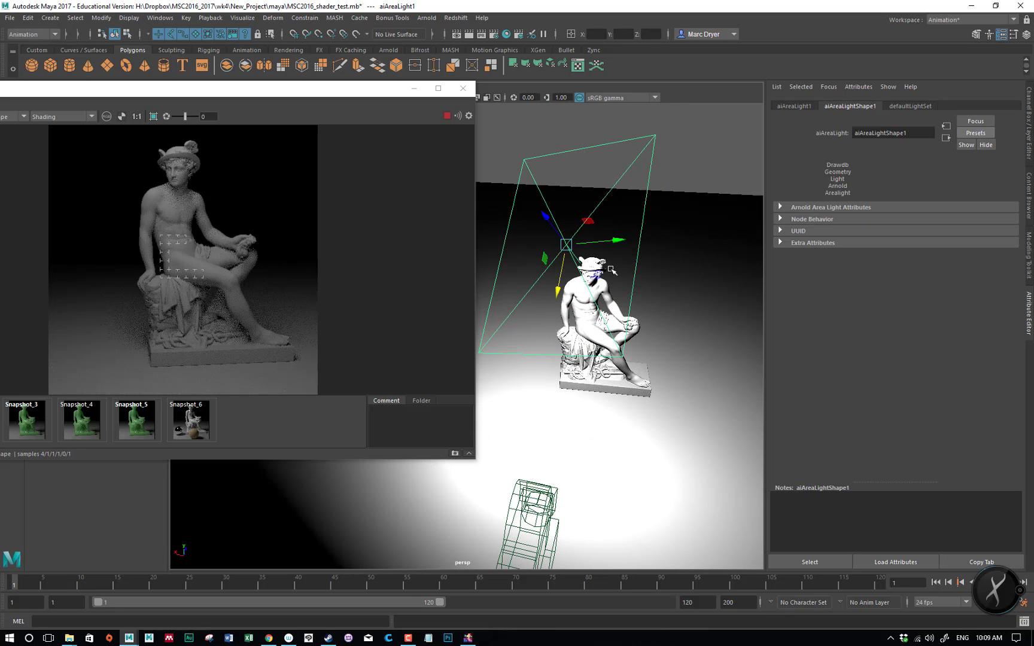
pyautogui.moveTo(545, 222); pyautogui.dragTo(503, 173)
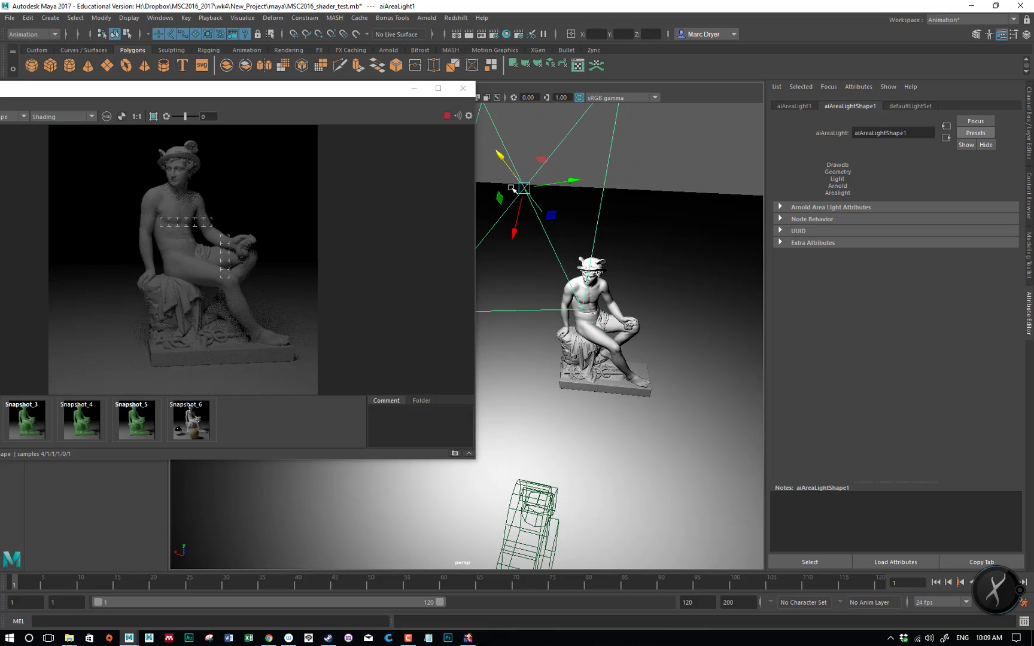
# Scale the area light down uniformly and set its exposure to 6.
pyautogui.press('r')
pyautogui.moveTo(525, 189); pyautogui.dragTo(466, 203)
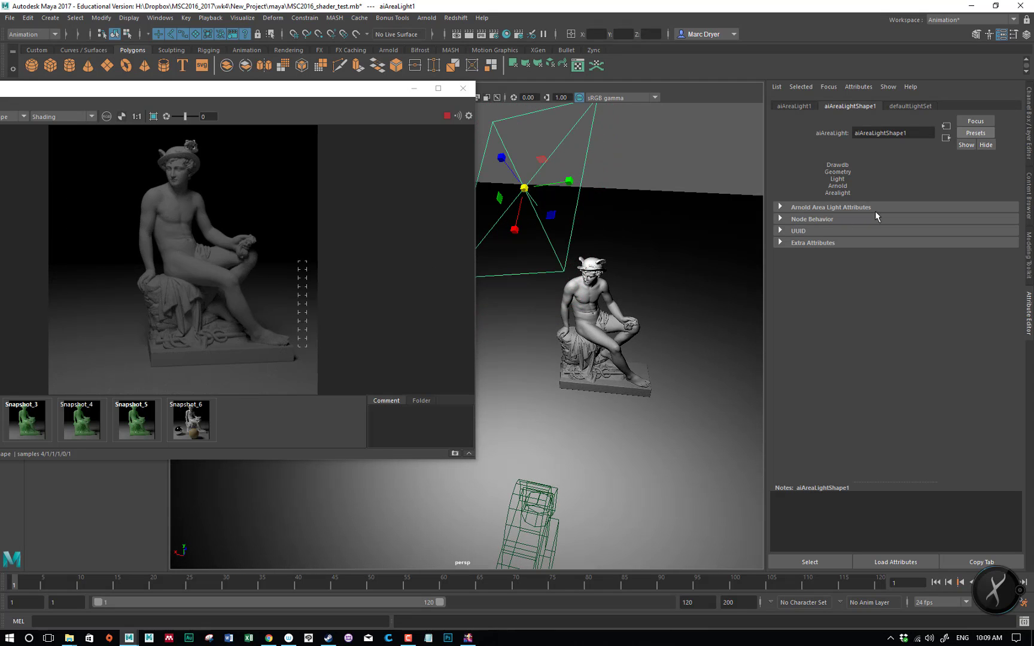
pyautogui.click(795, 106)
pyautogui.click(847, 107)
pyautogui.click(823, 208)
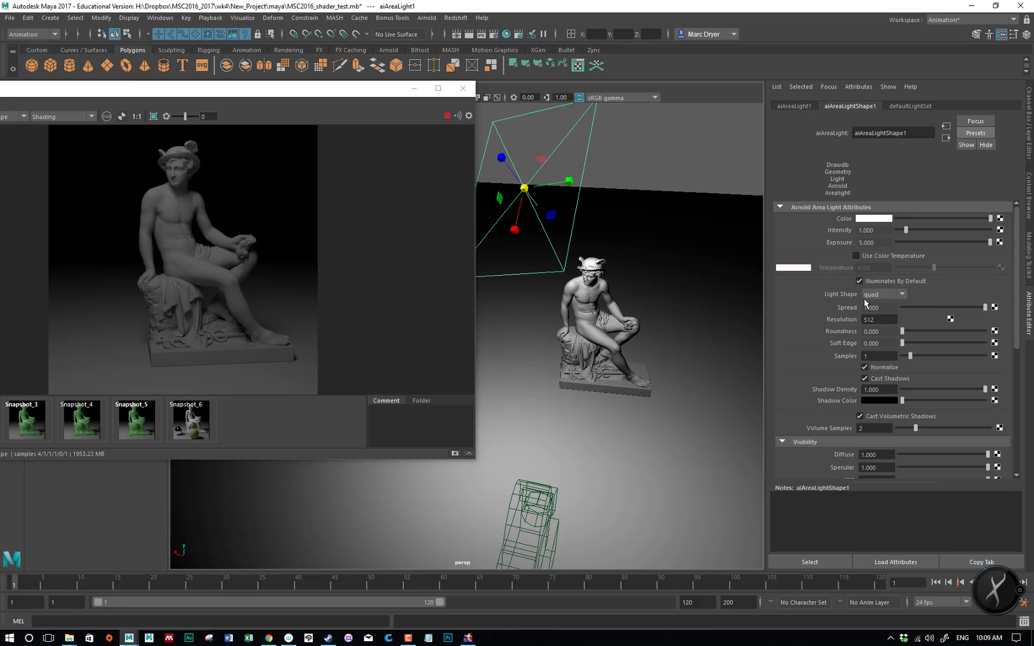
pyautogui.doubleClick(874, 230)
pyautogui.doubleClick(884, 243)
pyautogui.write('6')
pyautogui.press('Return')
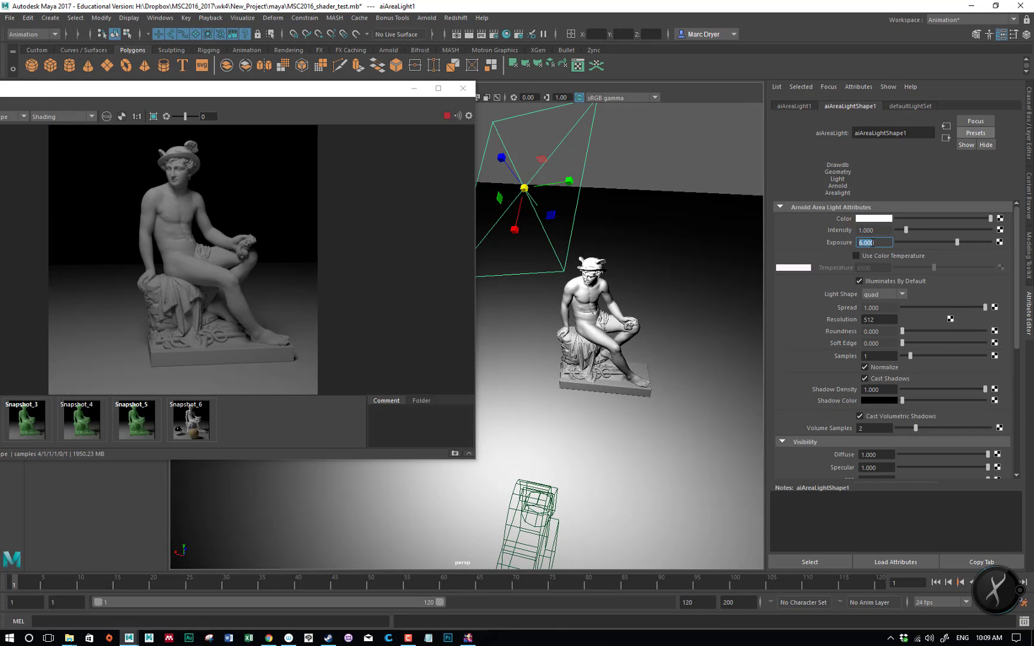
# Test the area light's exposure at 12 and at 8, and return it to 6.
pyautogui.write('12')
pyautogui.press('Return')
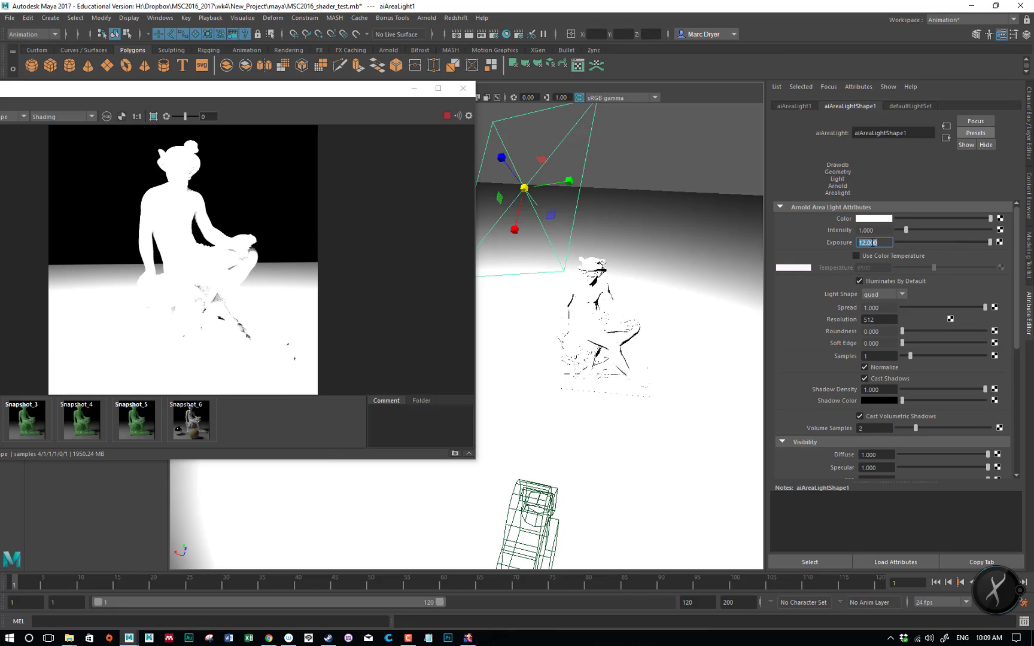
pyautogui.write('8')
pyautogui.press('Return')
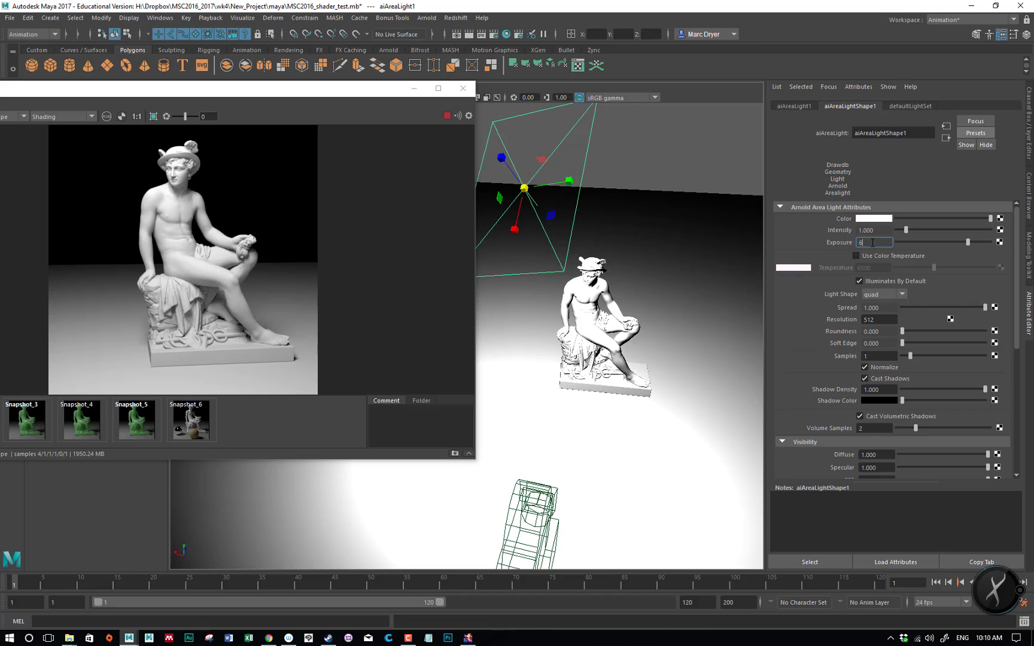
pyautogui.write('6')
pyautogui.press('Return')
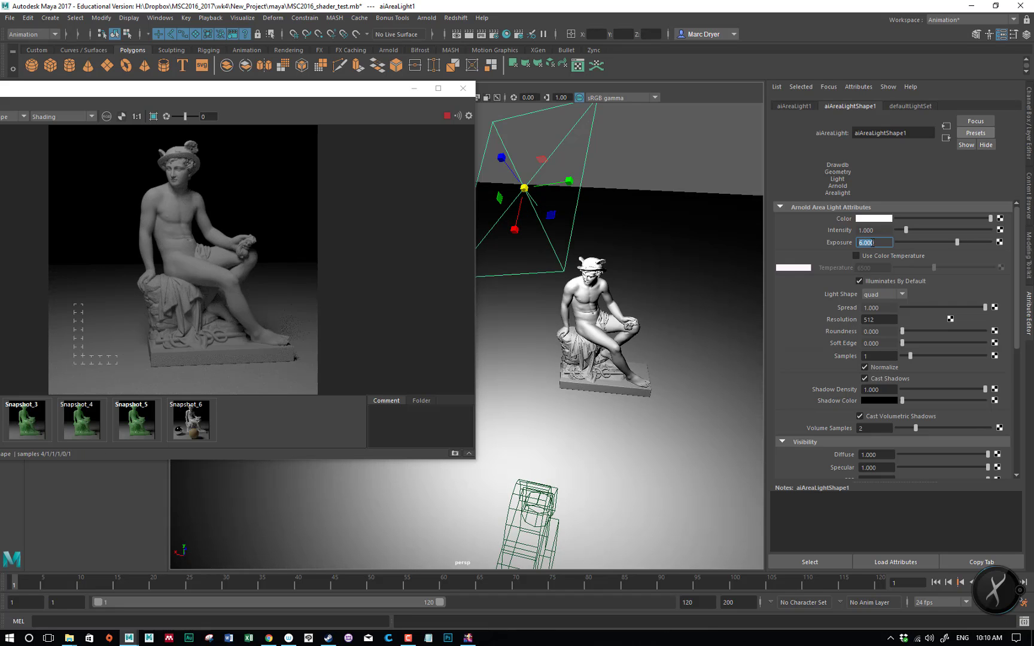
# Duplicate the area light, rotate the copy and move it away from the original.
pyautogui.moveTo(563, 127); pyautogui.dragTo(585, 144)
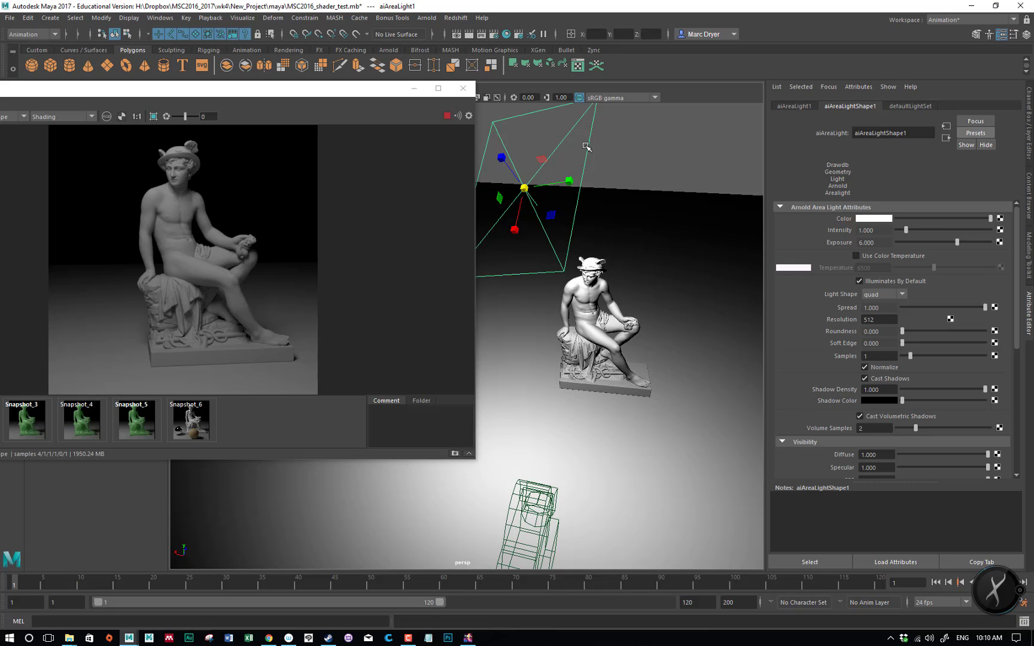
pyautogui.hotkey('ctrl', 'd')
pyautogui.press('w')
pyautogui.press('e')
pyautogui.moveTo(501, 169); pyautogui.dragTo(512, 125)
pyautogui.press('w')
pyautogui.moveTo(567, 186); pyautogui.dragTo(654, 183)
# Position the duplicated area light behind the statue, opposite the first light, and lower it slightly.
pyautogui.keyDown('alt'); pyautogui.moveTo(583, 306); pyautogui.dragTo(493, 329); pyautogui.keyUp('alt')
pyautogui.keyDown('alt'); pyautogui.moveTo(584, 293); pyautogui.dragTo(468, 279, button='right'); pyautogui.keyUp('alt')
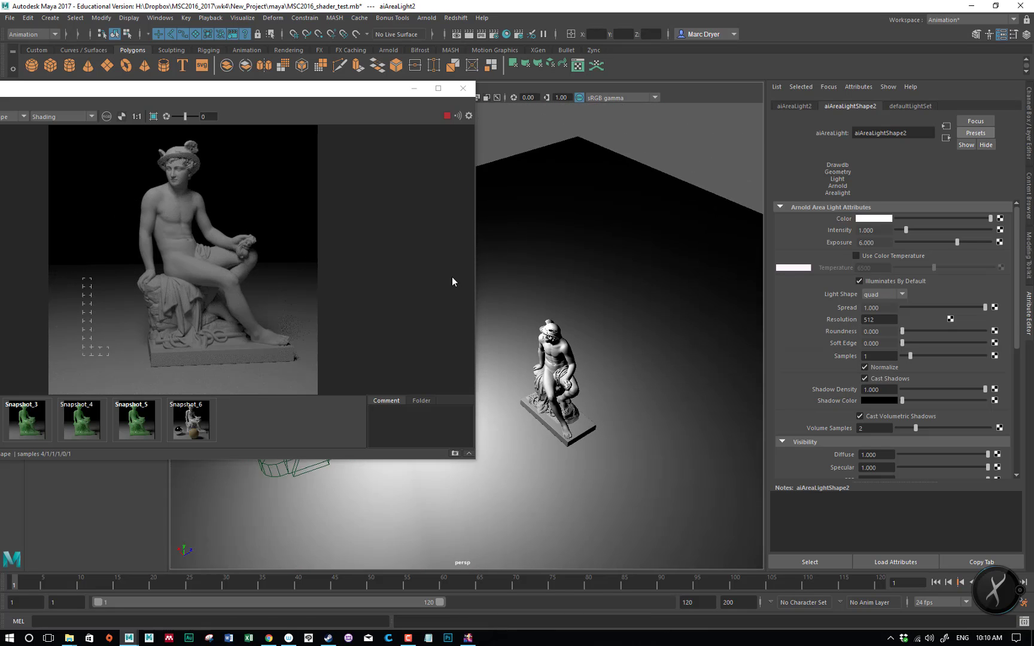
pyautogui.keyDown('alt'); pyautogui.moveTo(570, 256); pyautogui.dragTo(872, 275); pyautogui.keyUp('alt')
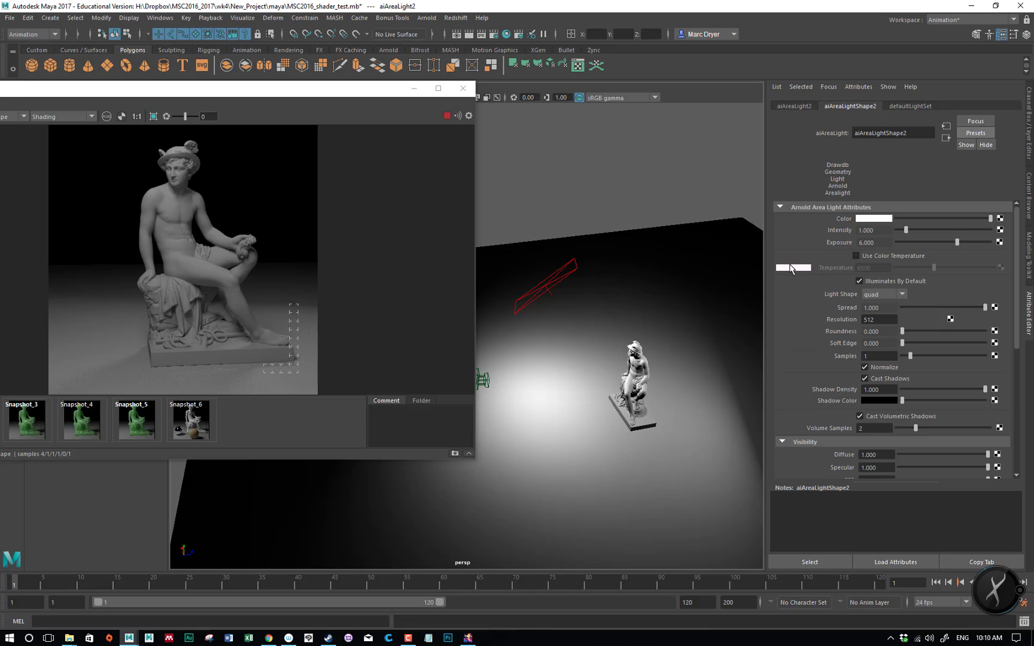
pyautogui.keyDown('alt'); pyautogui.moveTo(653, 378); pyautogui.dragTo(722, 332); pyautogui.keyUp('alt')
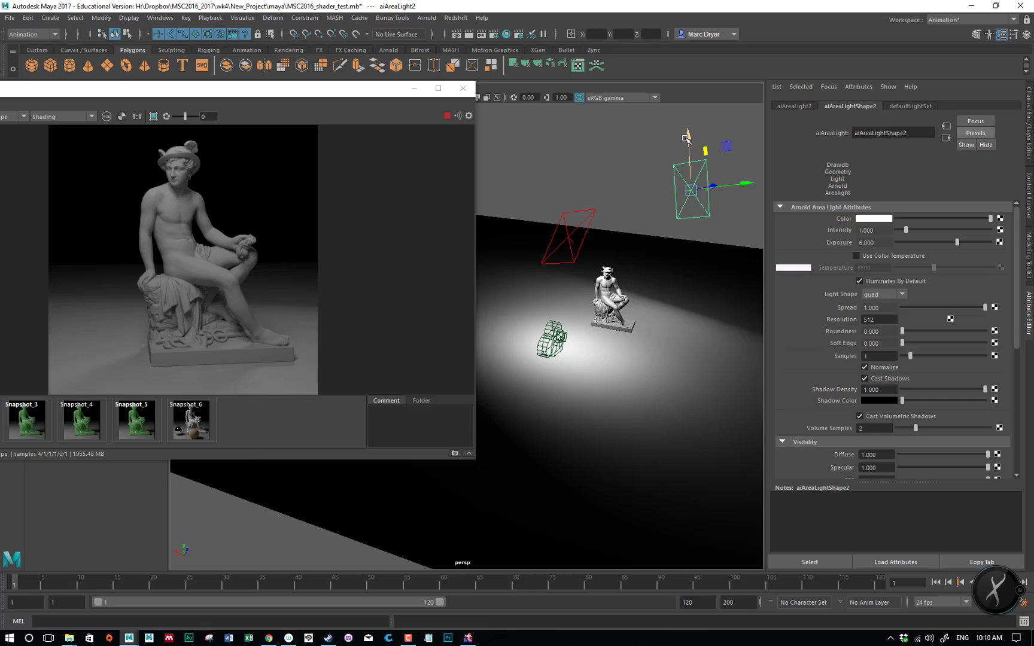
pyautogui.moveTo(686, 138); pyautogui.dragTo(688, 160)
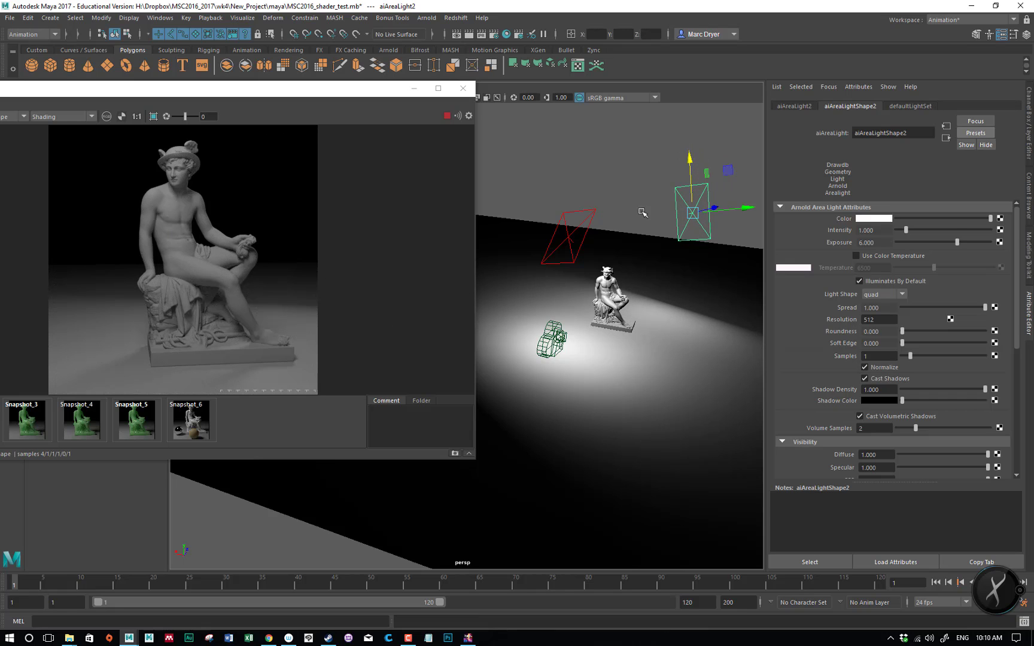
# Set the duplicated light's intensity to 1 and its exposure to 7.9.
pyautogui.moveTo(944, 242); pyautogui.dragTo(932, 244)
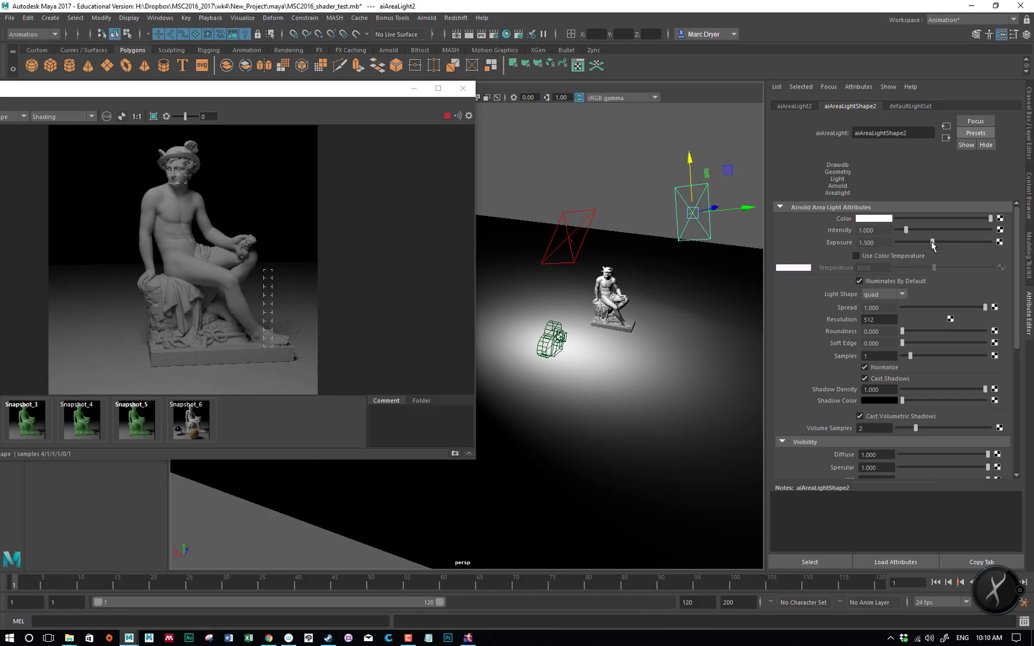
pyautogui.moveTo(907, 232); pyautogui.dragTo(899, 235)
pyautogui.doubleClick(875, 230)
pyautogui.write('1')
pyautogui.press('Return')
pyautogui.moveTo(932, 243); pyautogui.dragTo(965, 243)
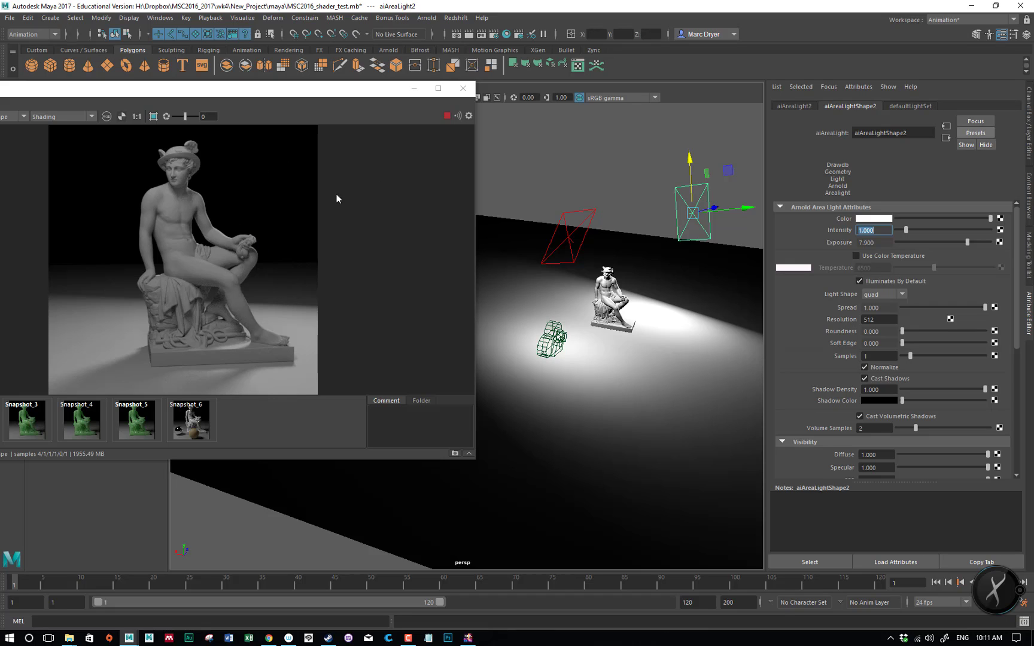
# Rename the duplicated light backLight and turn off its shadow casting, with the whole render window in view.
pyautogui.moveTo(313, 94); pyautogui.dragTo(392, 93)
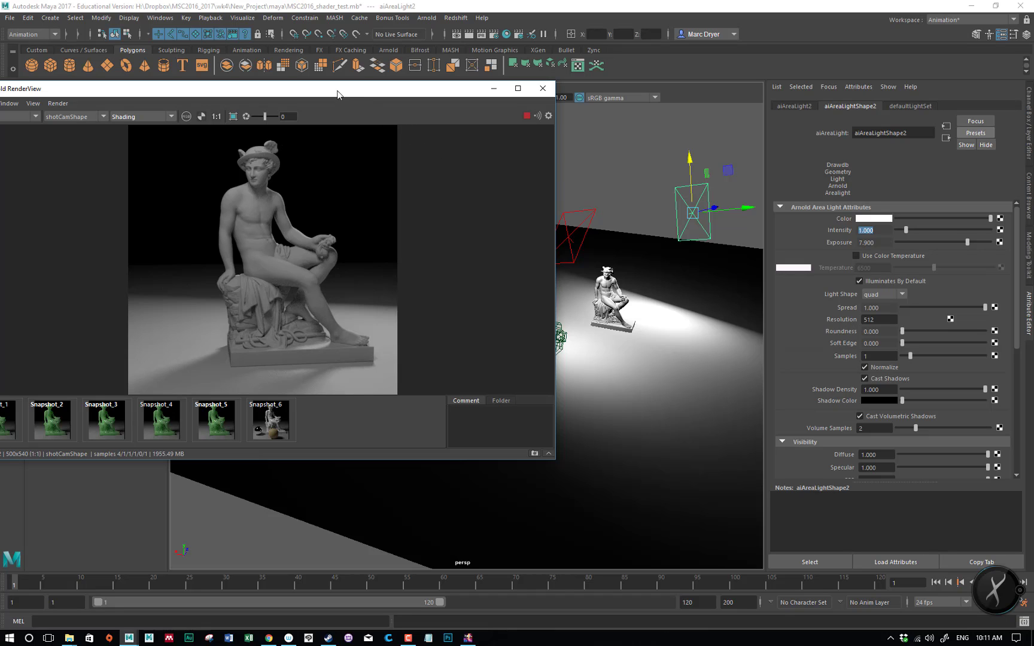
pyautogui.moveTo(338, 94); pyautogui.dragTo(403, 95)
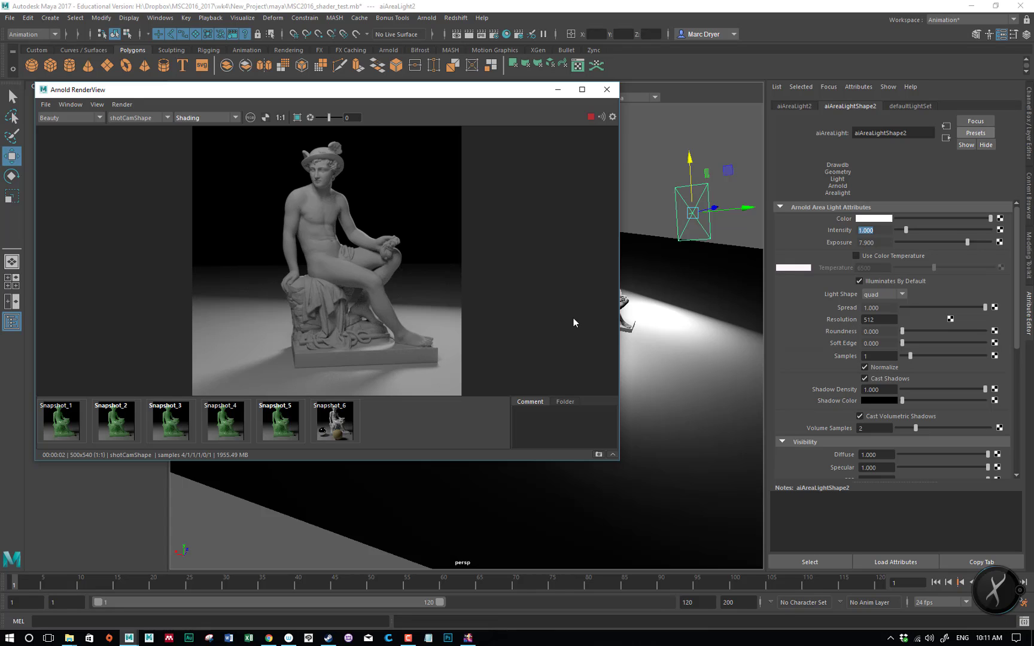
pyautogui.moveTo(915, 133); pyautogui.dragTo(803, 114)
pyautogui.click(803, 106)
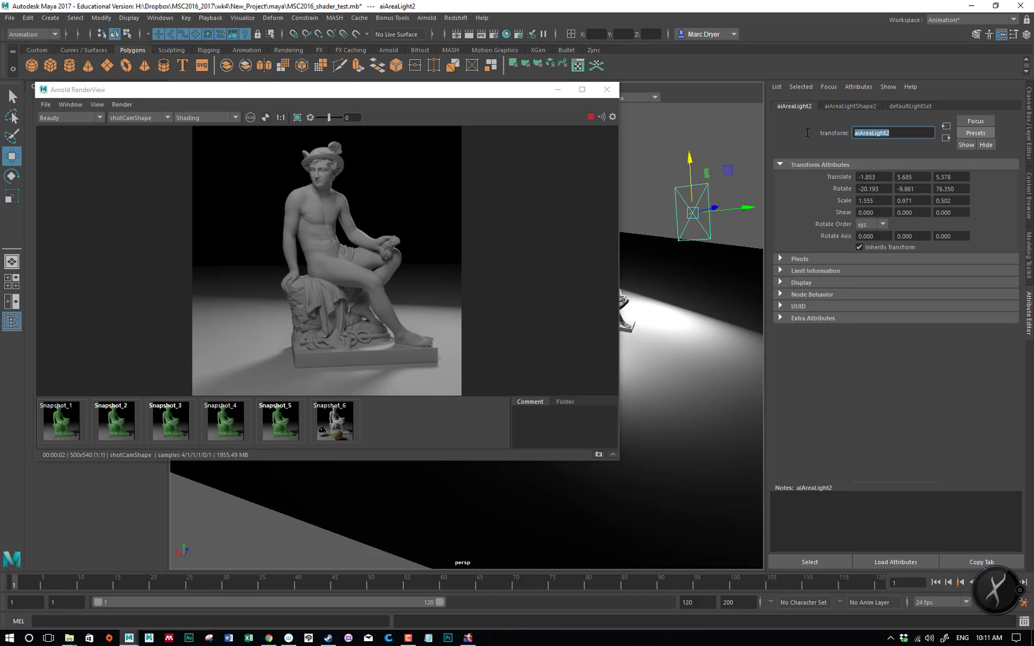
pyautogui.write('backLight')
pyautogui.press('Return')
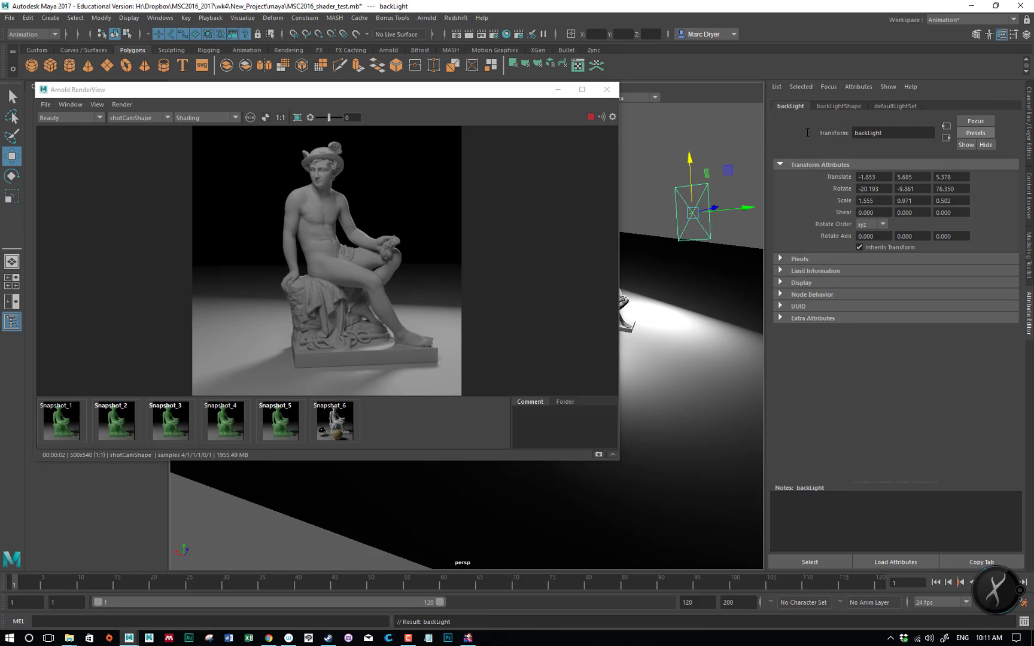
pyautogui.click(839, 106)
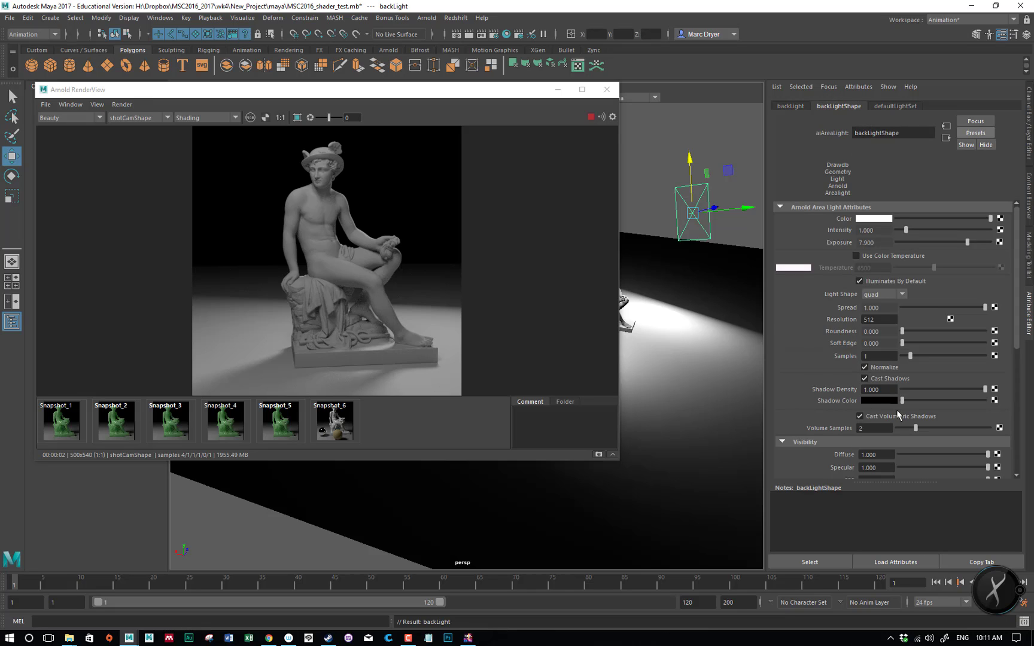
pyautogui.click(888, 379)
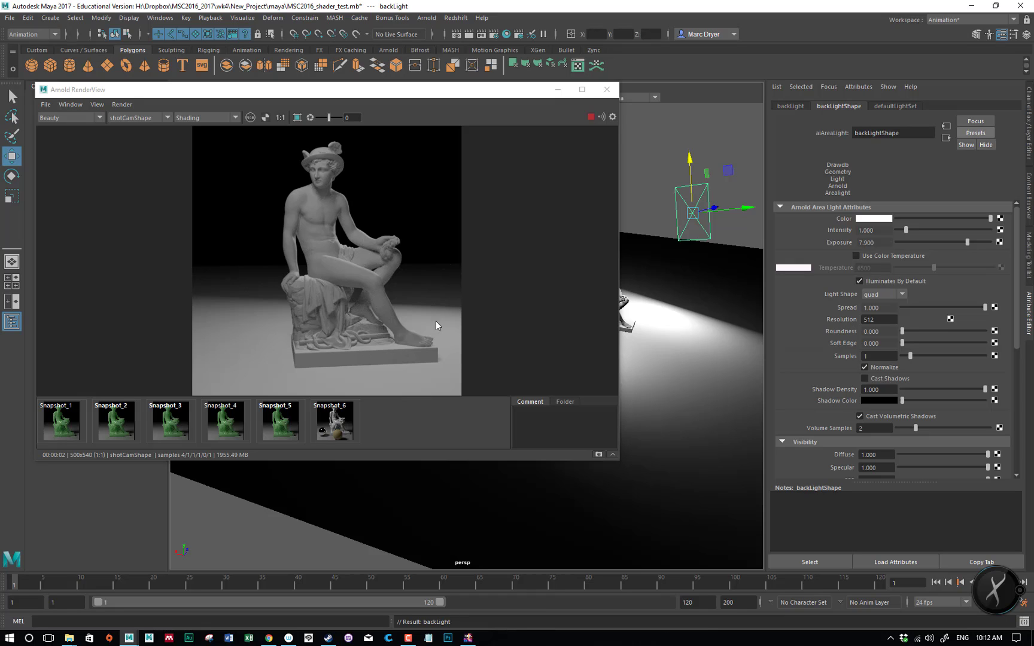
# Unlink the floor from backLight in light-centric light linking, and place the editor clear of the rendered statue.
pyautogui.click(161, 18)
pyautogui.moveTo(198, 100)
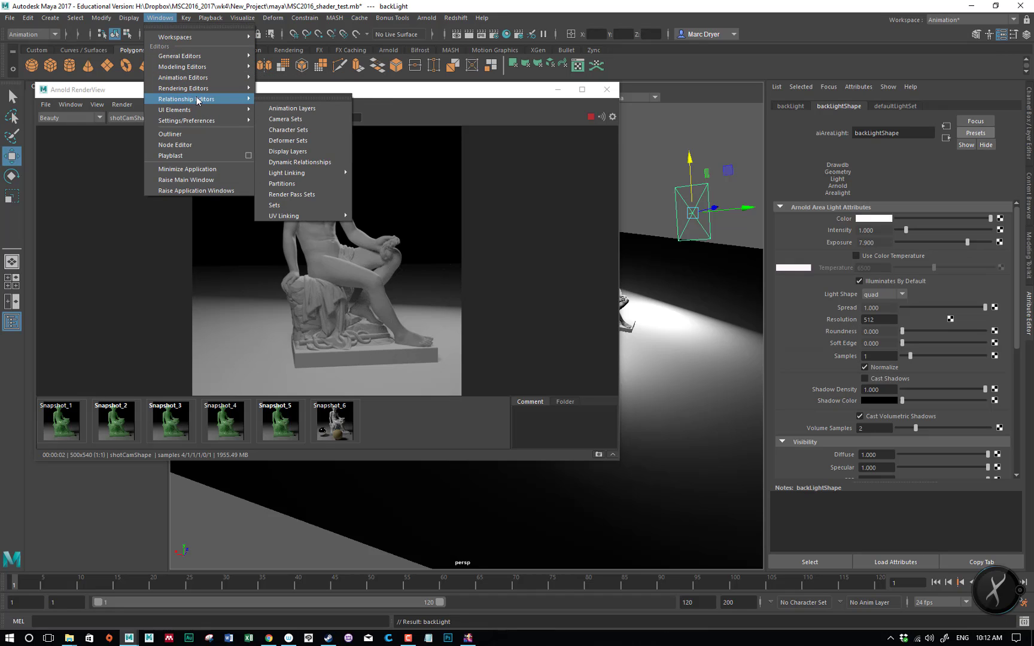
pyautogui.moveTo(306, 173)
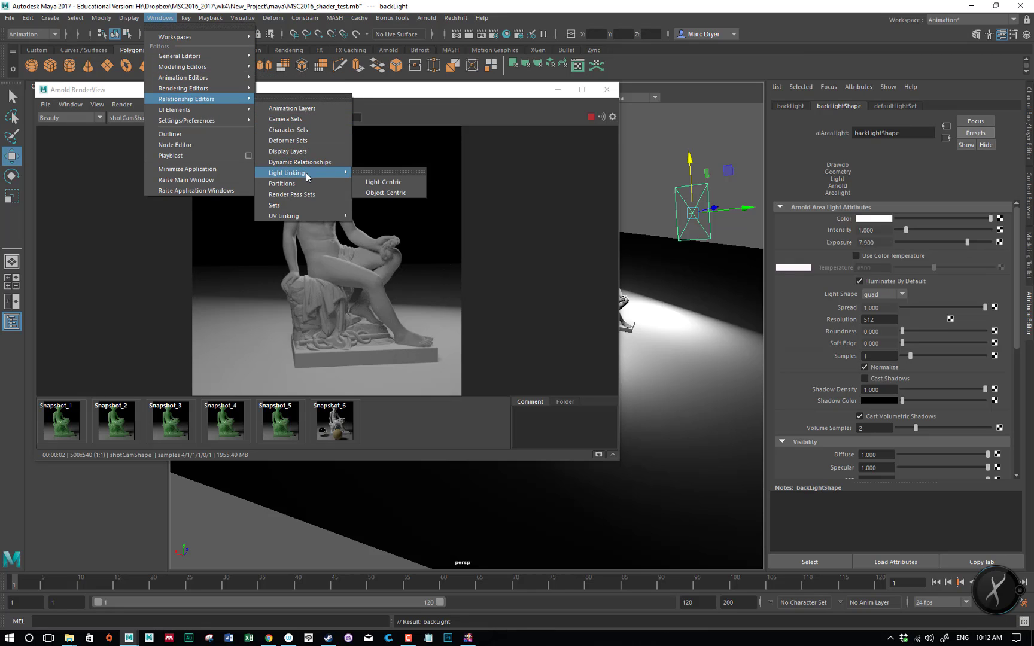
pyautogui.click(396, 185)
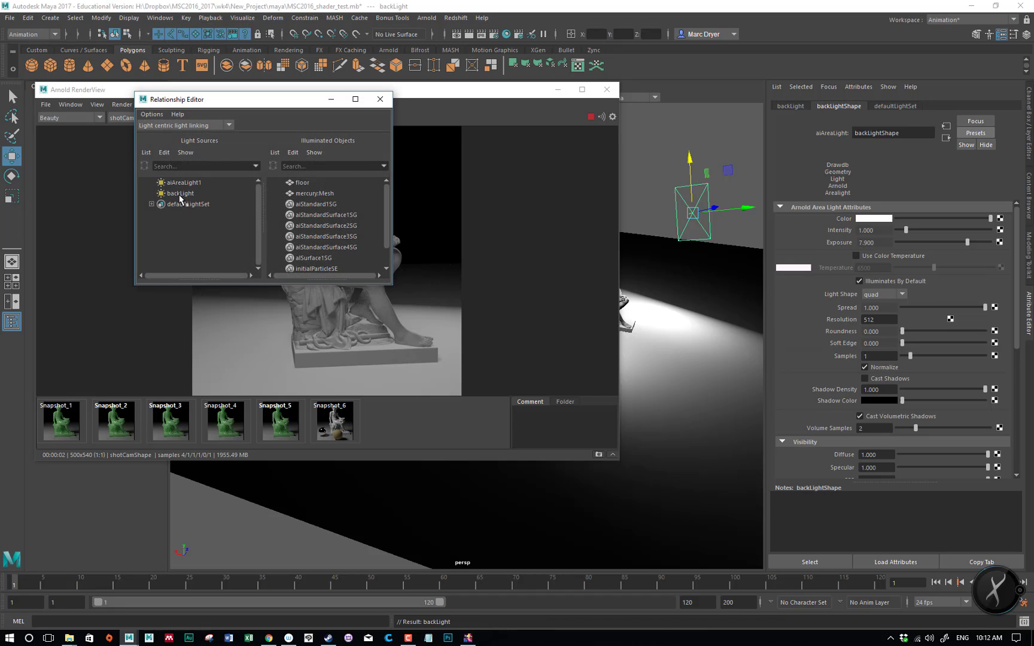
pyautogui.click(179, 194)
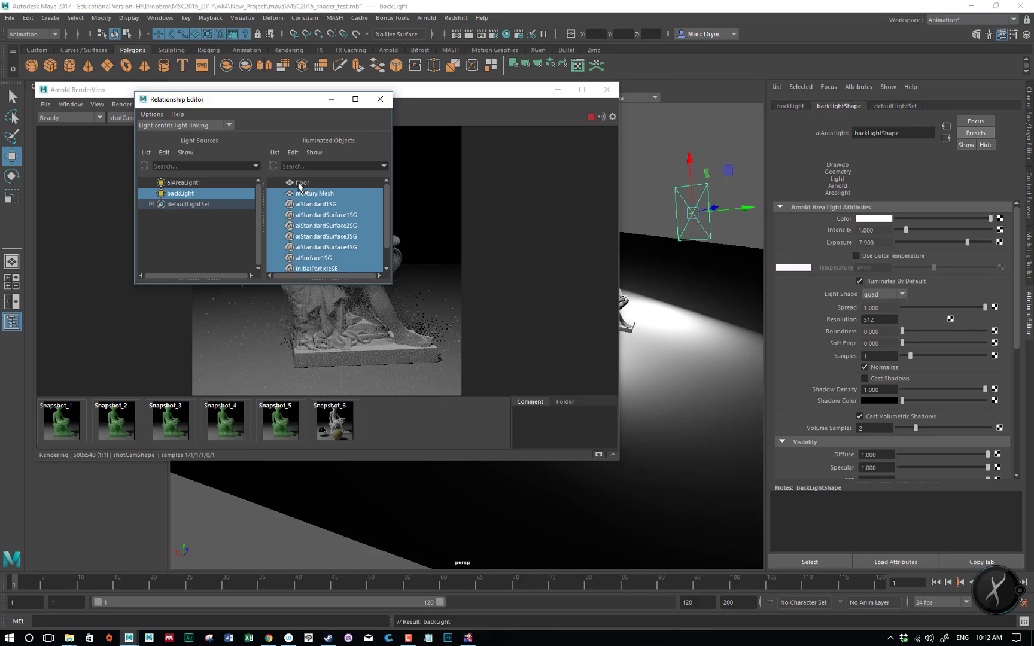
pyautogui.moveTo(299, 101); pyautogui.dragTo(166, 444)
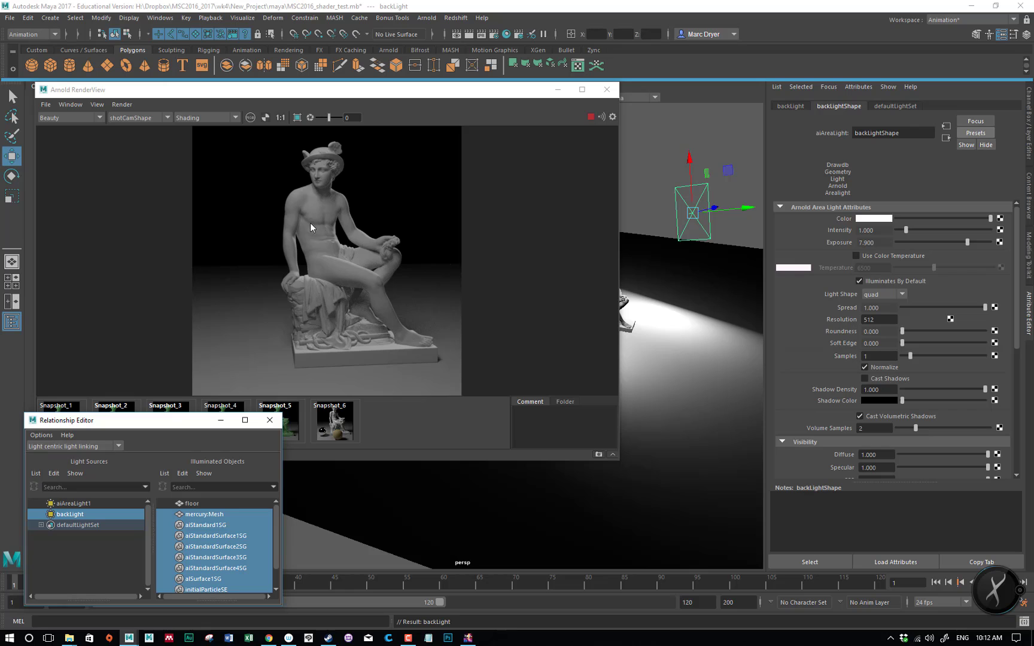
# Turn shadow casting back on for backLight and reposition the render window so the lights in the viewport can be reached.
pyautogui.click(886, 379)
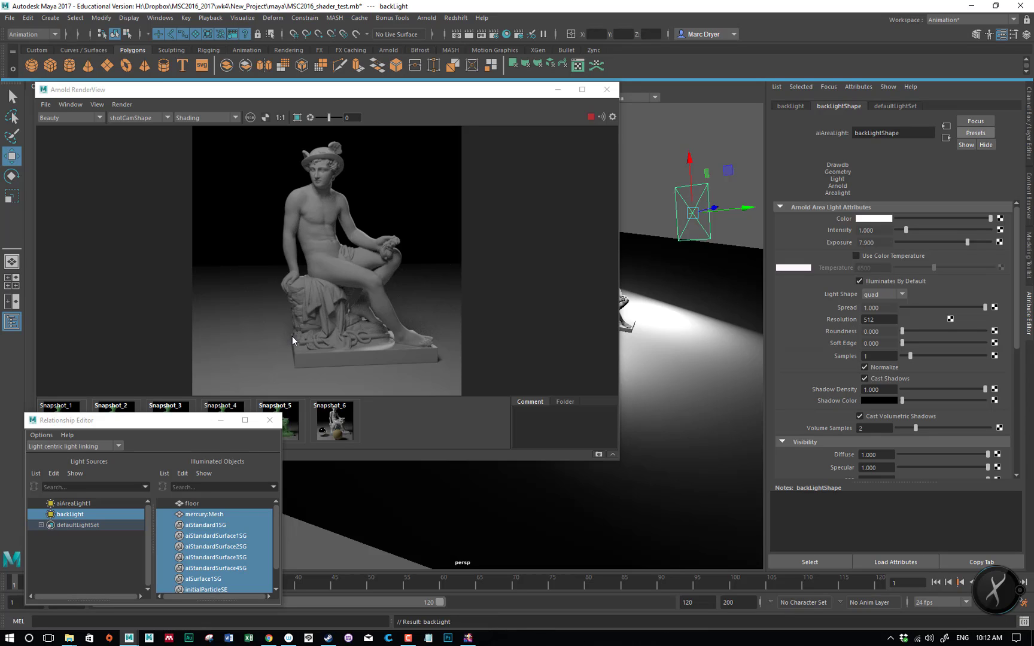
pyautogui.moveTo(373, 92); pyautogui.dragTo(409, 92)
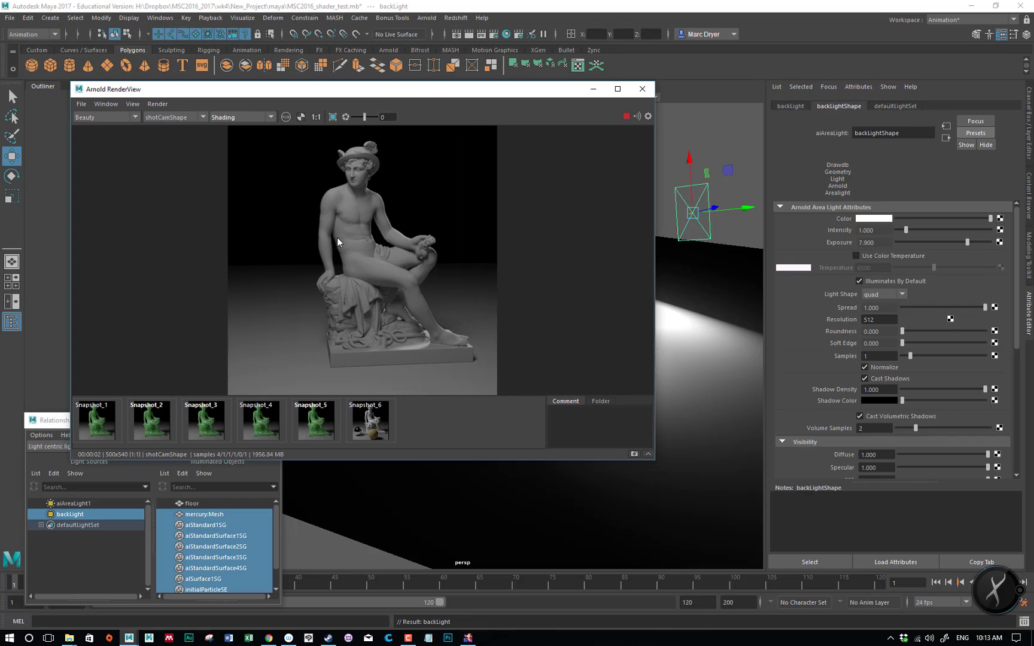
pyautogui.moveTo(472, 93); pyautogui.dragTo(469, 134)
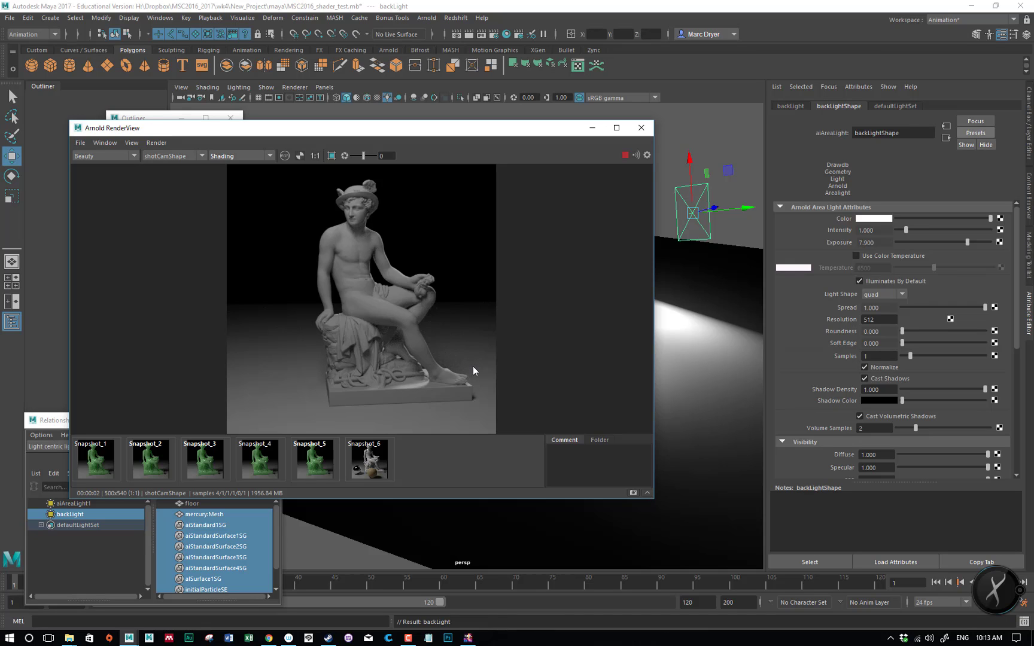
pyautogui.moveTo(441, 129); pyautogui.dragTo(388, 98)
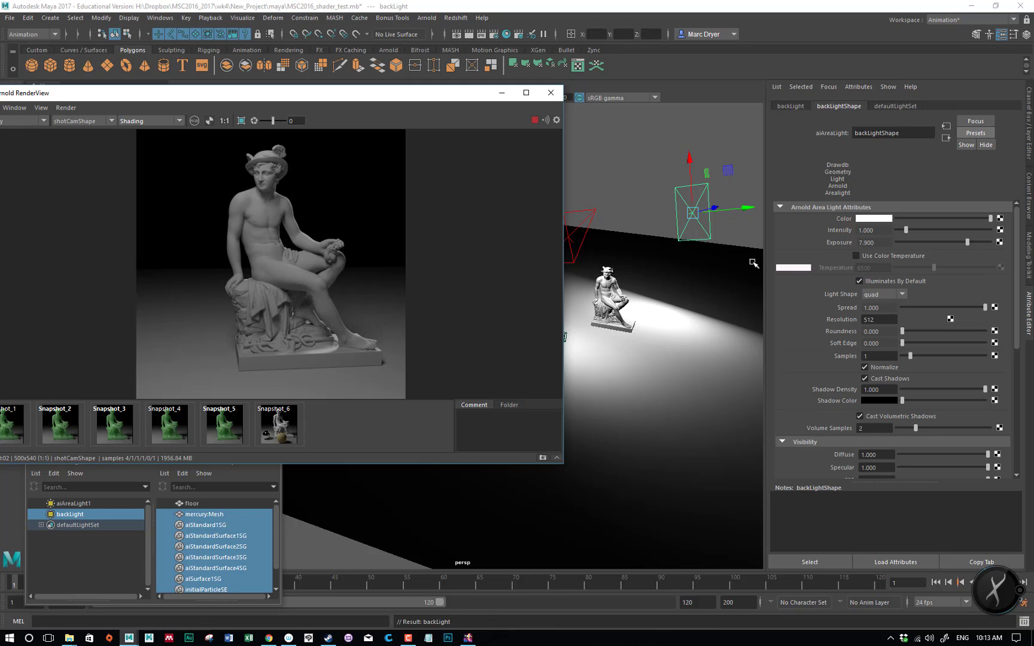
# Set backLight's intensity to 0 to switch off its contribution.
pyautogui.click(871, 231)
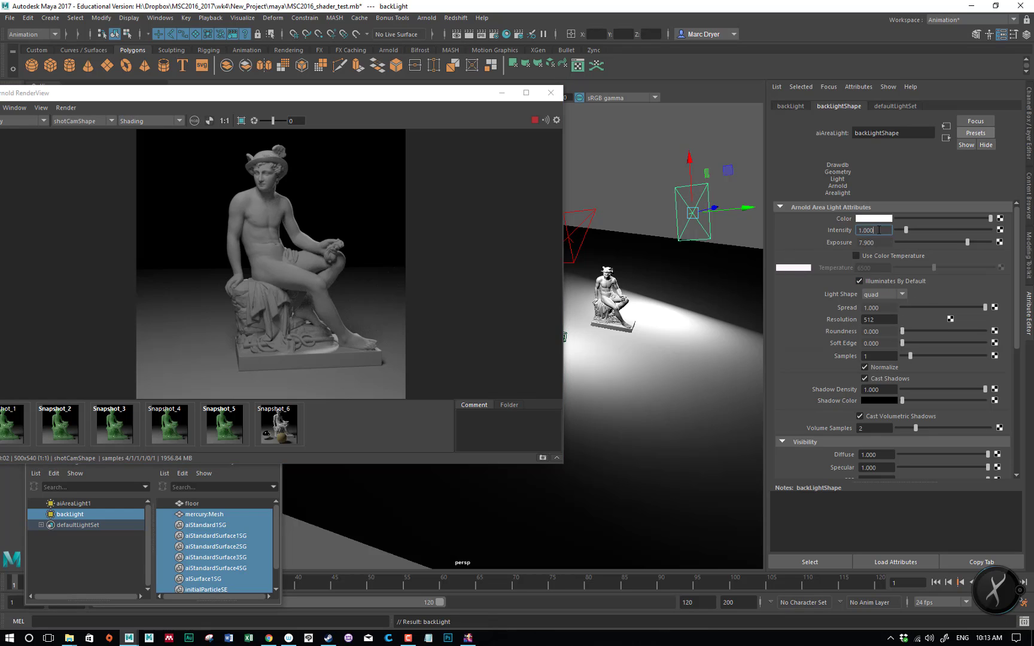
pyautogui.write('0')
pyautogui.press('Return')
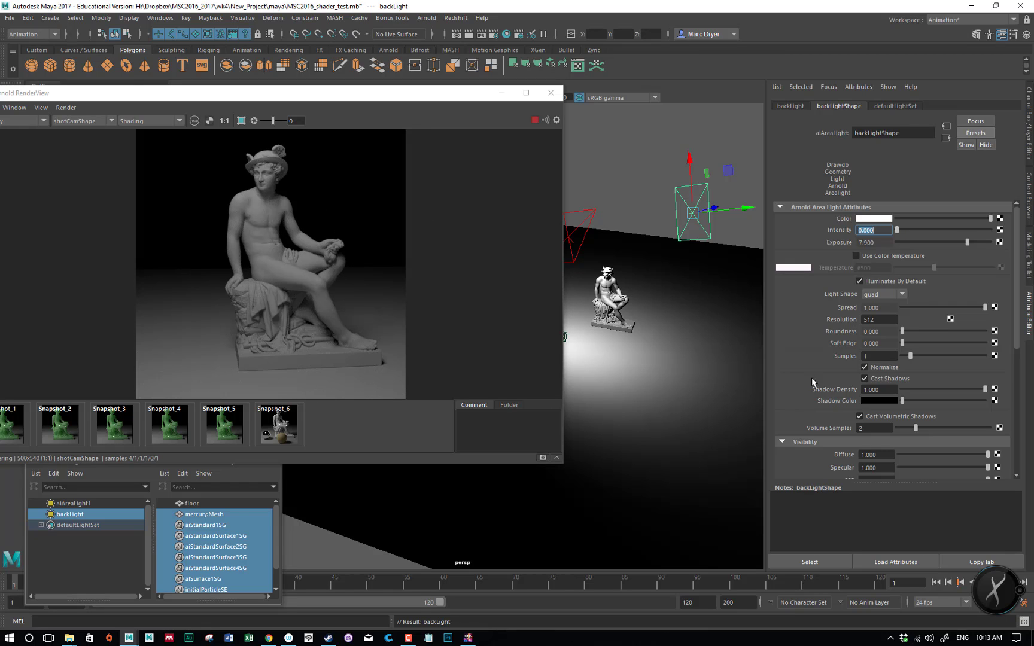
# Select the original area light in front of the statue and rename it keylight.
pyautogui.click(580, 212)
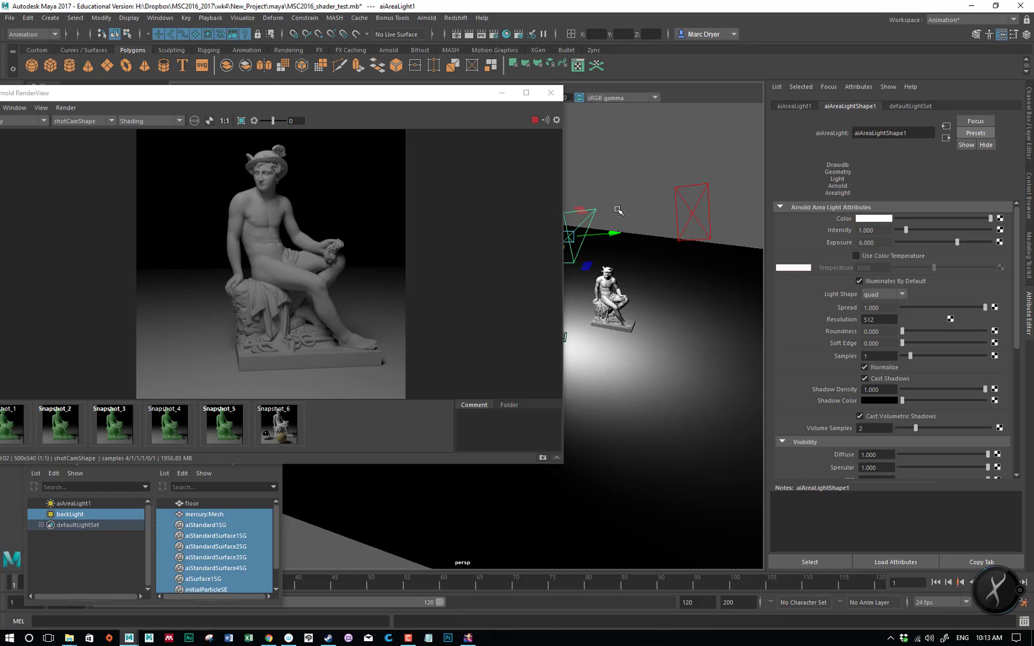
pyautogui.click(800, 106)
pyautogui.doubleClick(874, 133)
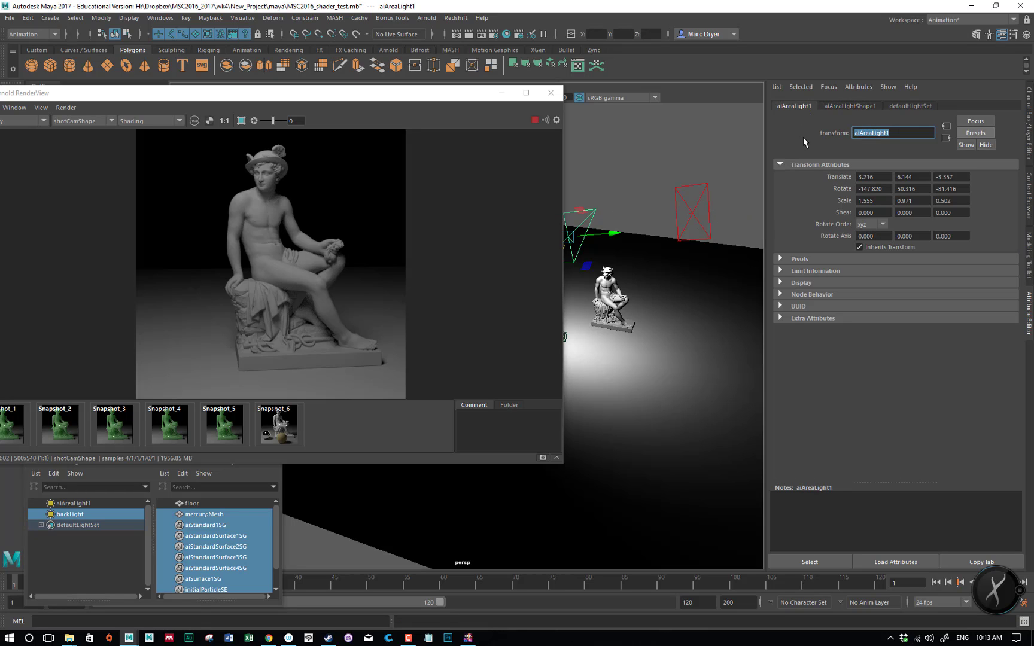
pyautogui.write('keylight')
pyautogui.press('Return')
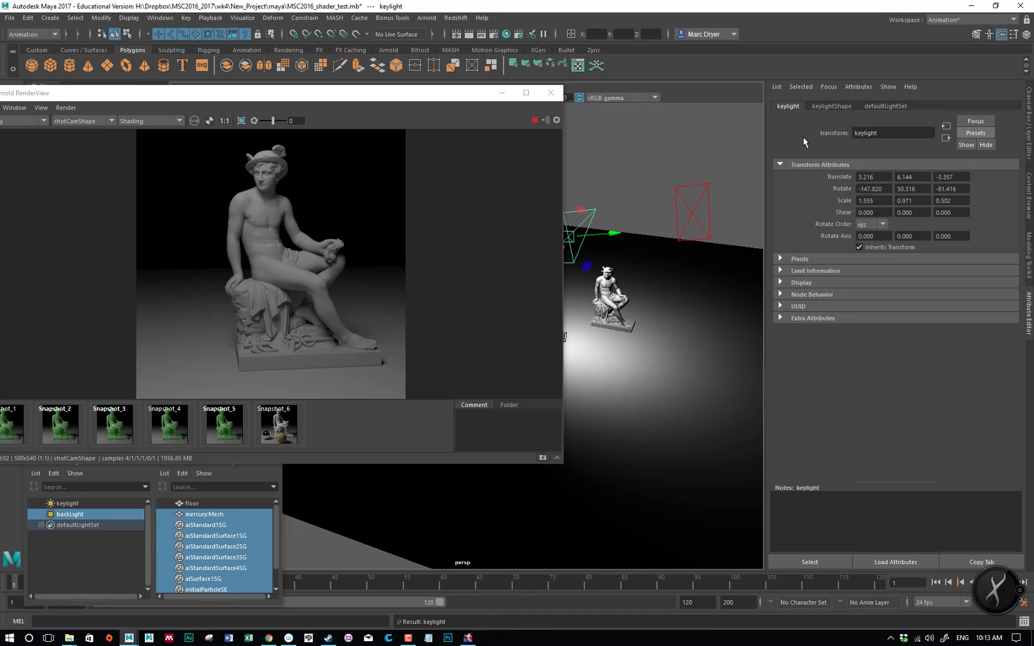
# Set keylight's exposure to 7.
pyautogui.click(841, 108)
pyautogui.click(794, 108)
pyautogui.click(836, 109)
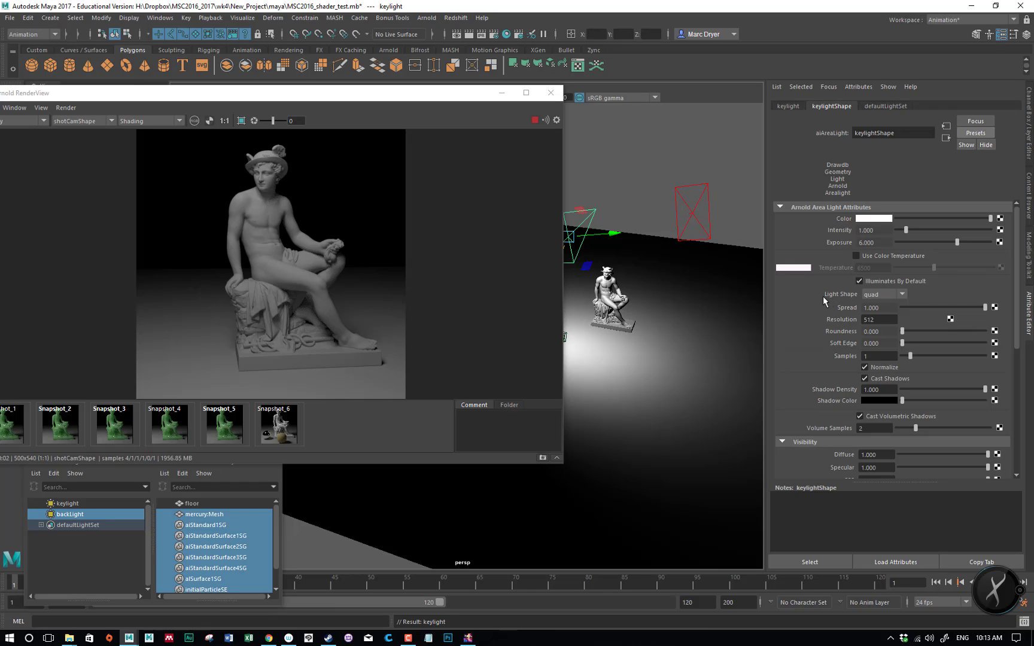
pyautogui.click(880, 243)
pyautogui.write('7')
pyautogui.press('Return')
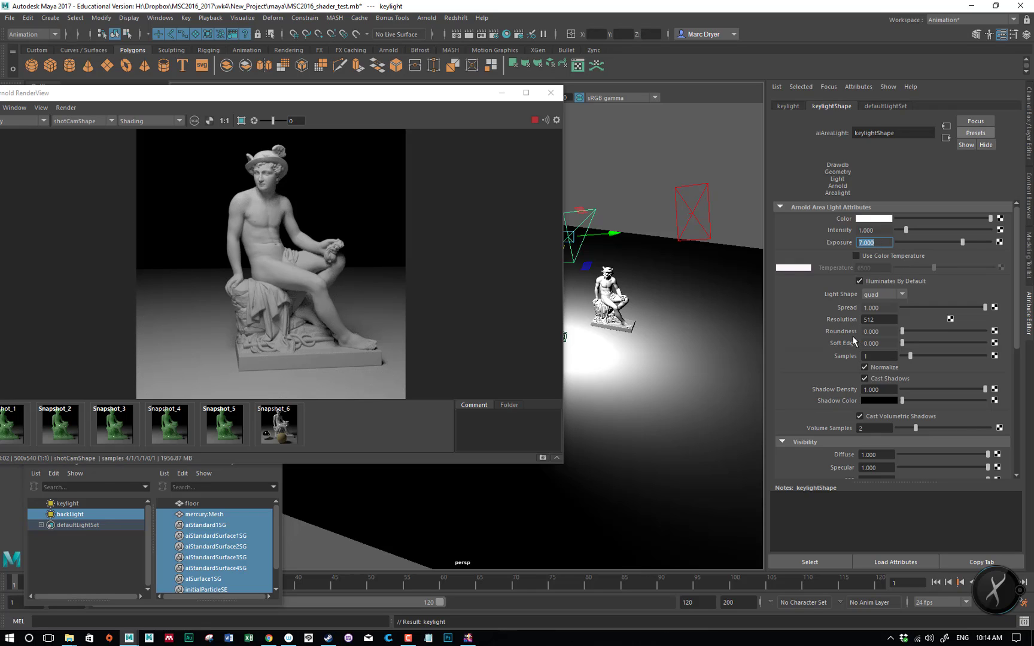
# Try the cylinder and disk light shapes on keylight while watching the live render.
pyautogui.moveTo(442, 94); pyautogui.dragTo(380, 93)
pyautogui.click(863, 296)
pyautogui.click(883, 315)
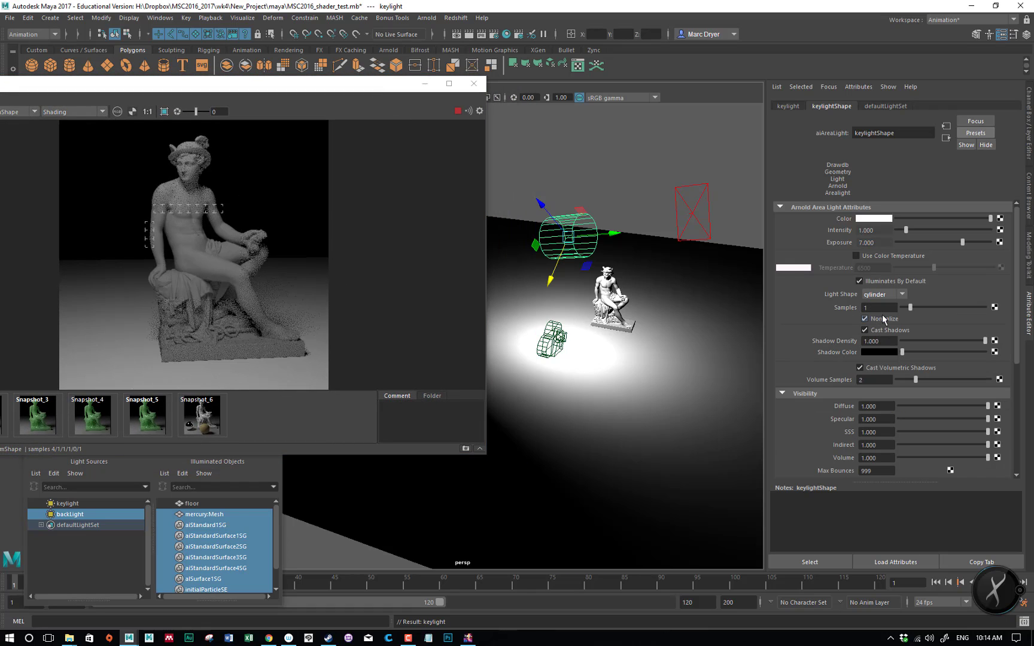
pyautogui.click(880, 294)
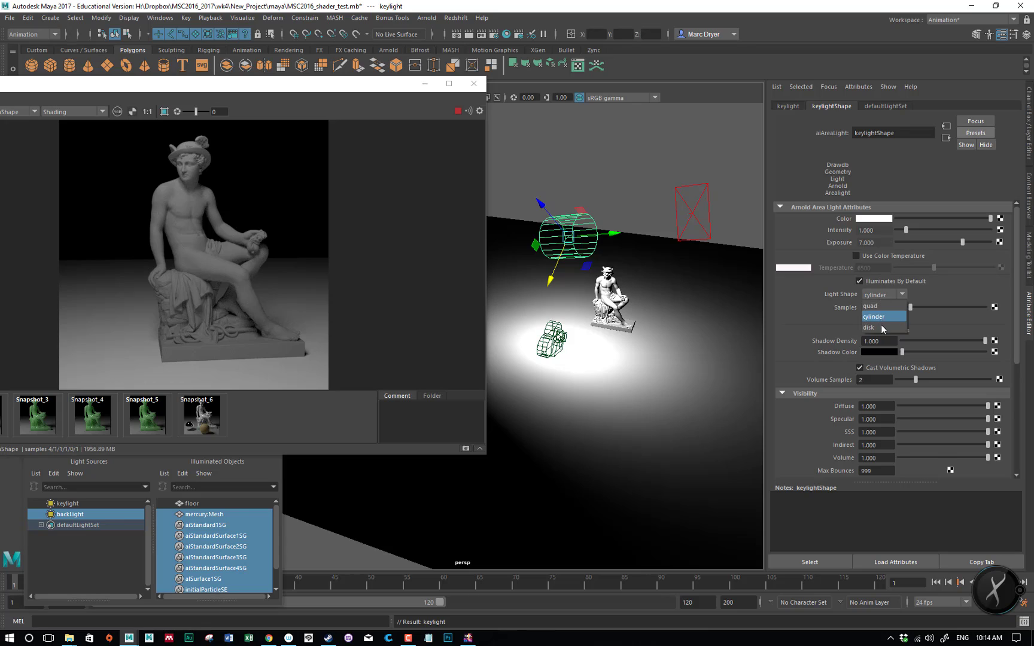
pyautogui.click(882, 328)
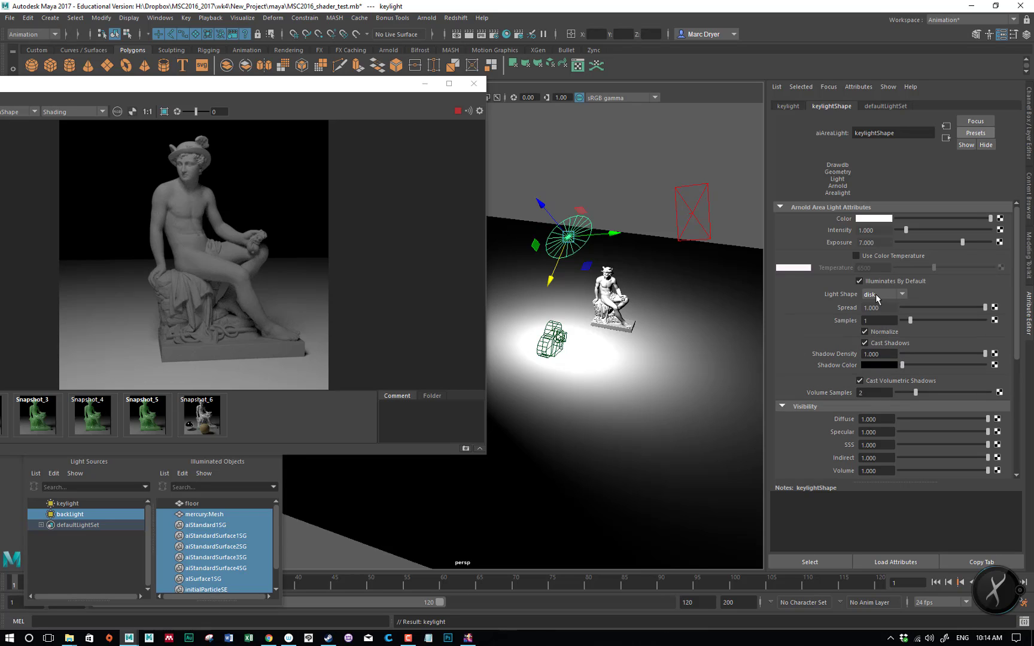
pyautogui.click(875, 295)
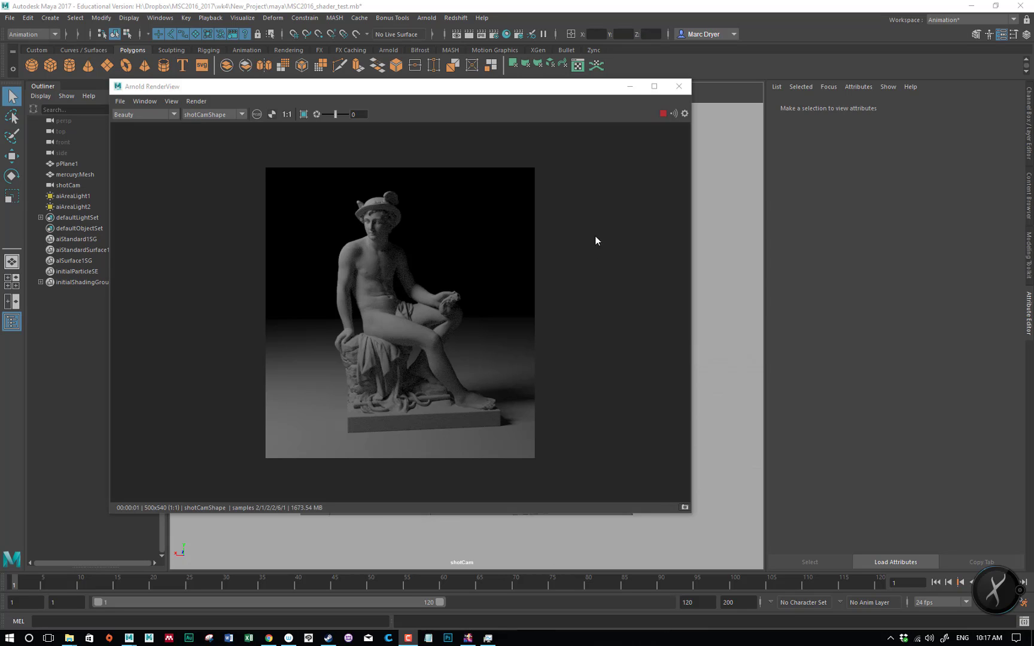
# Shrink the render window to fit the image, place it beside the statue, and show both lights in the perspective view.
pyautogui.moveTo(510, 95); pyautogui.dragTo(604, 131)
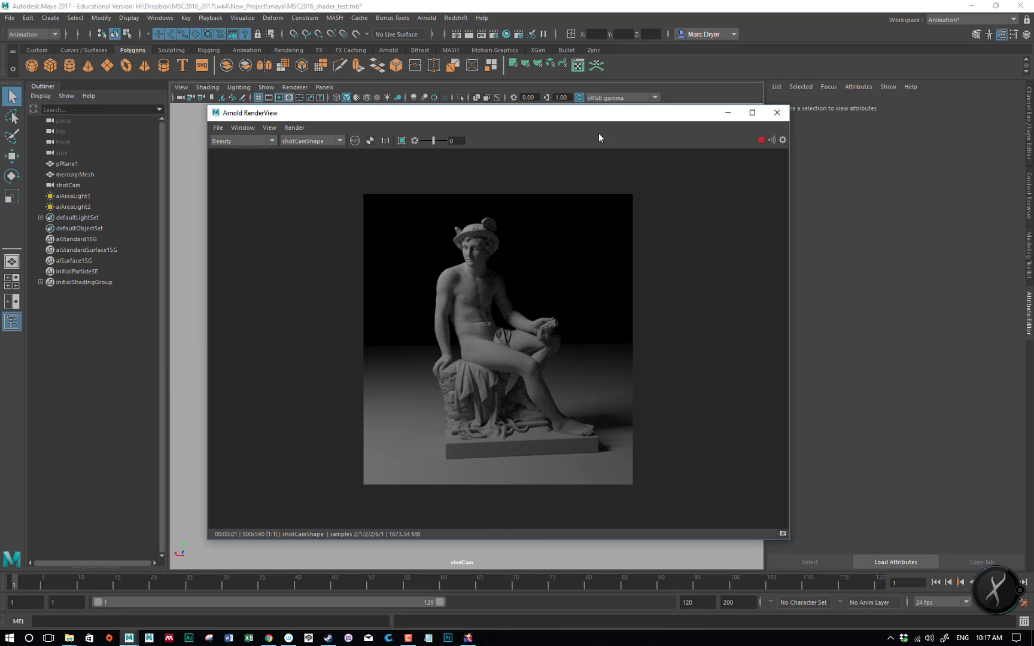
pyautogui.moveTo(606, 122); pyautogui.dragTo(677, 78)
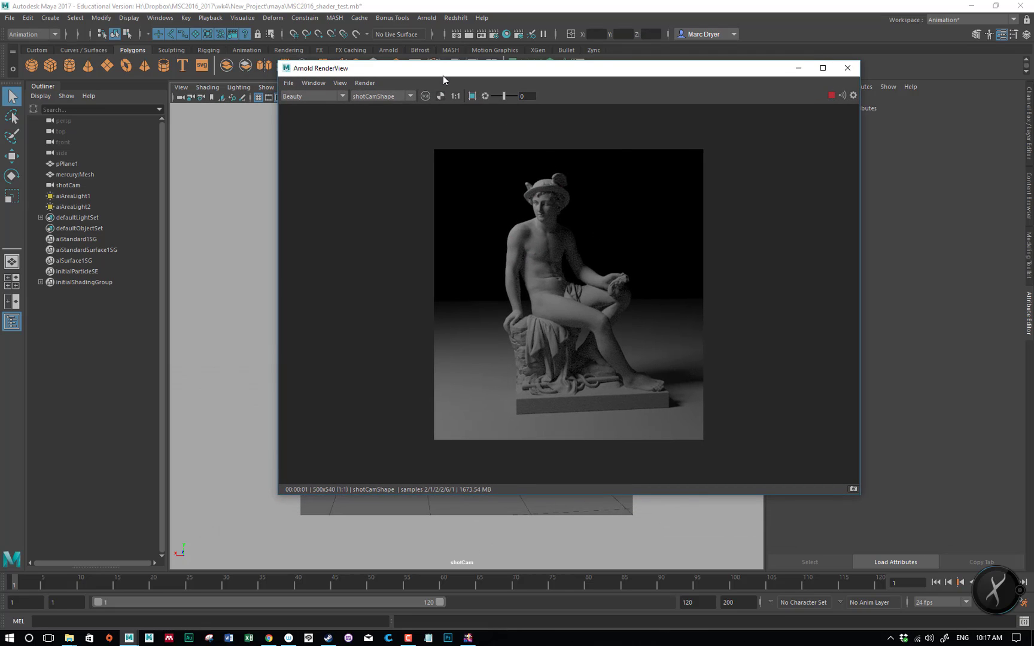
pyautogui.moveTo(434, 77); pyautogui.dragTo(154, 106)
pyautogui.moveTo(614, 522); pyautogui.dragTo(318, 450)
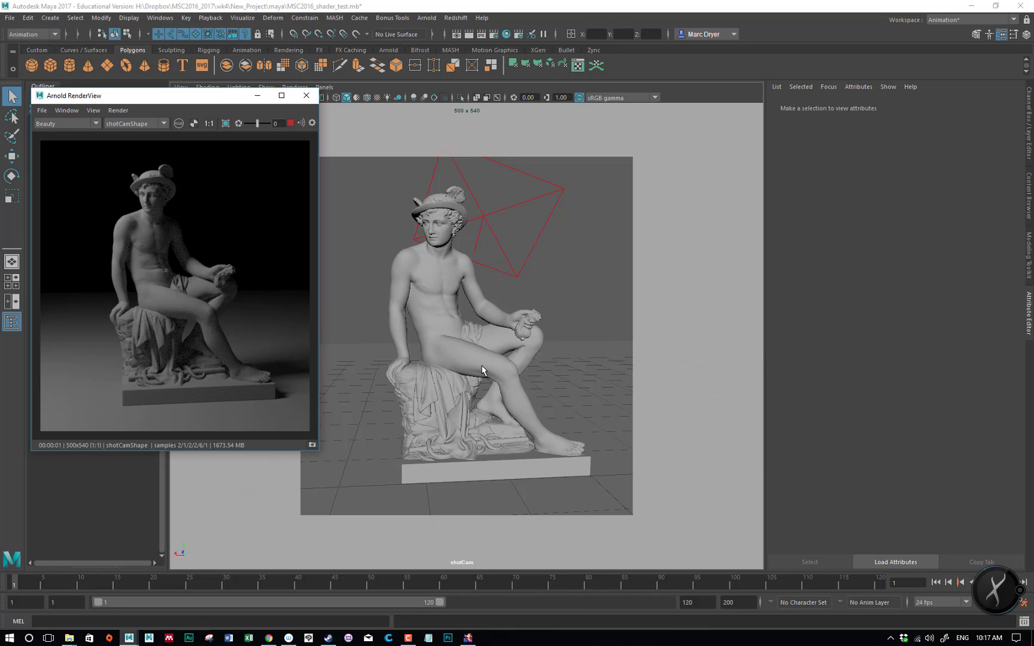
pyautogui.click(531, 346)
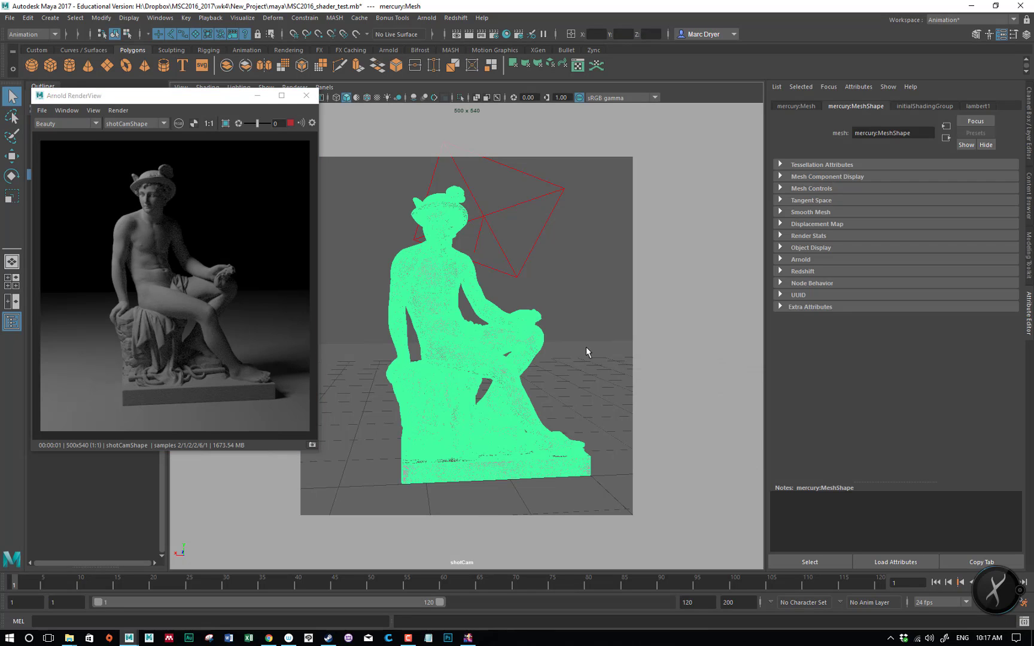
pyautogui.press('space')
pyautogui.moveTo(586, 352); pyautogui.dragTo(585, 293)
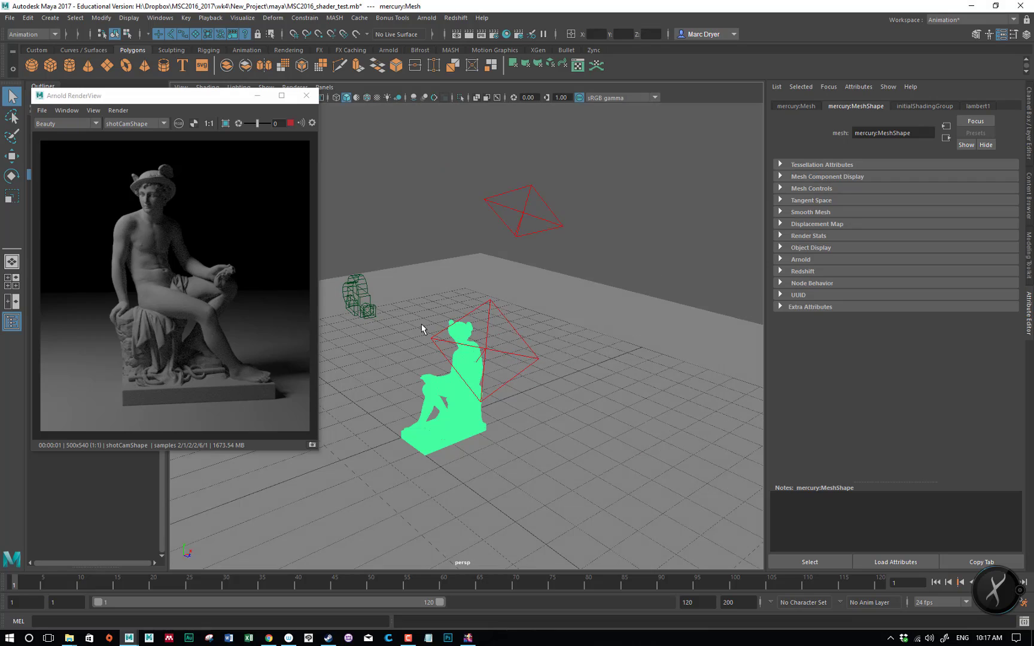
pyautogui.keyDown('alt'); pyautogui.moveTo(406, 351); pyautogui.dragTo(510, 326); pyautogui.keyUp('alt')
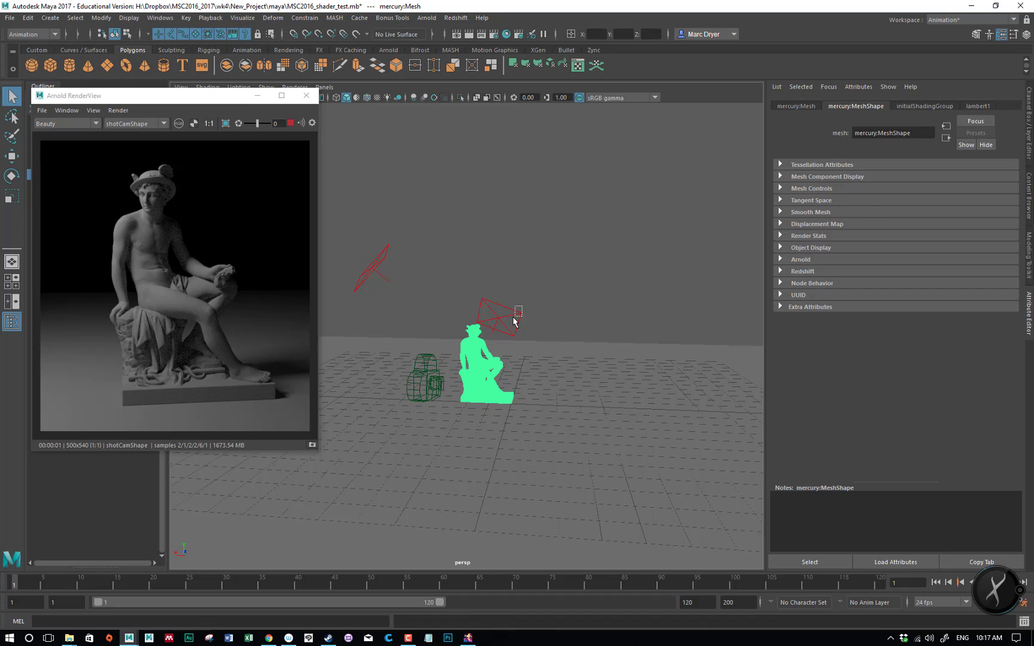
# Select the area light behind the statue, aiAreaLight2, and set its intensity to 0.
pyautogui.click(514, 321)
pyautogui.click(875, 230)
pyautogui.press('BackSpace')
pyautogui.press('BackSpace')
pyautogui.press('BackSpace')
pyautogui.press('BackSpace')
pyautogui.press('BackSpace')
pyautogui.write('0')
pyautogui.press('Return')
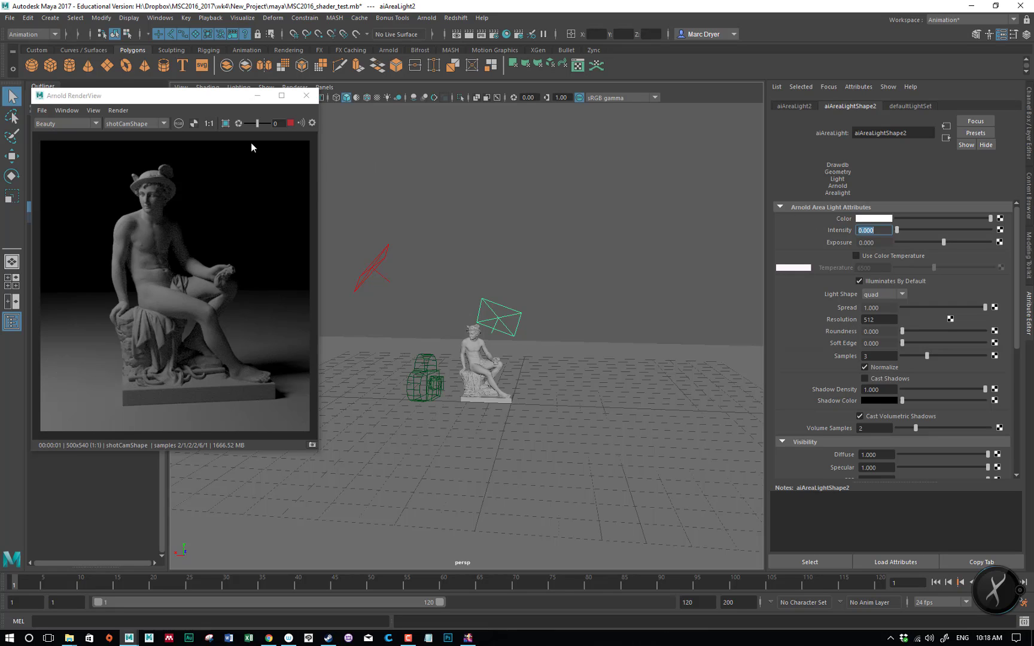
# Select the front area light aiAreaLight1 and move the render window clear of the statue in the viewport.
pyautogui.moveTo(256, 136); pyautogui.dragTo(418, 119)
pyautogui.click(408, 244)
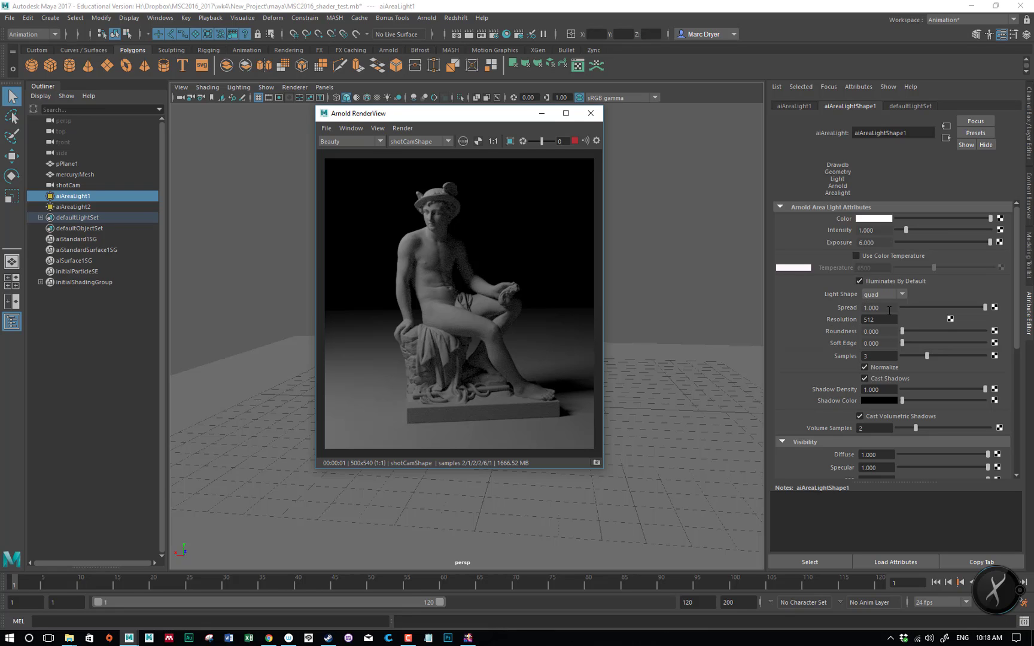
pyautogui.click(877, 320)
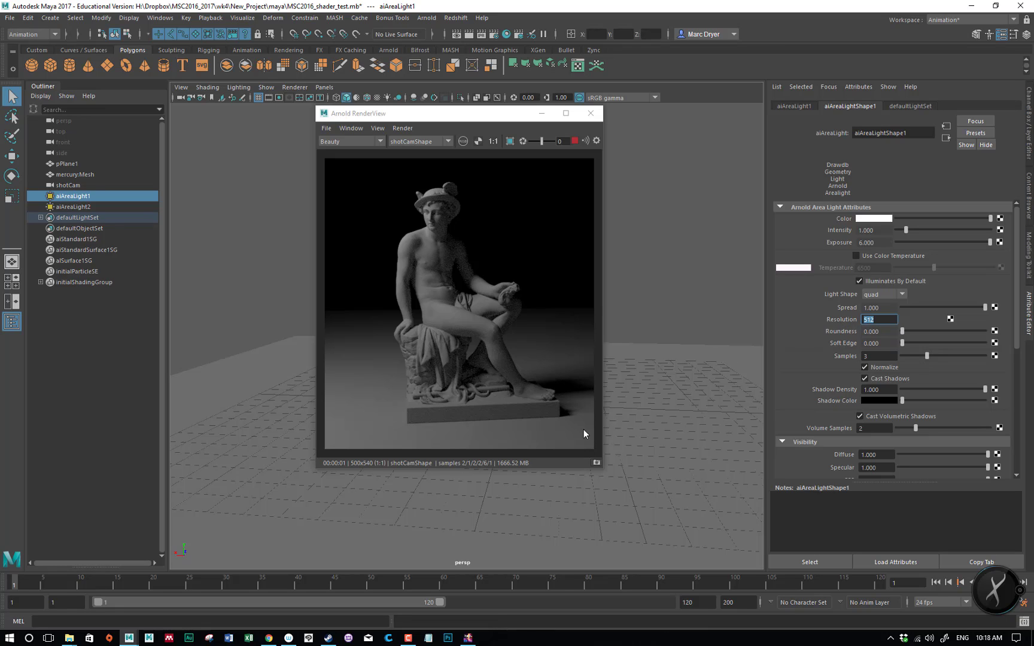
pyautogui.click(868, 357)
pyautogui.moveTo(518, 116); pyautogui.dragTo(358, 98)
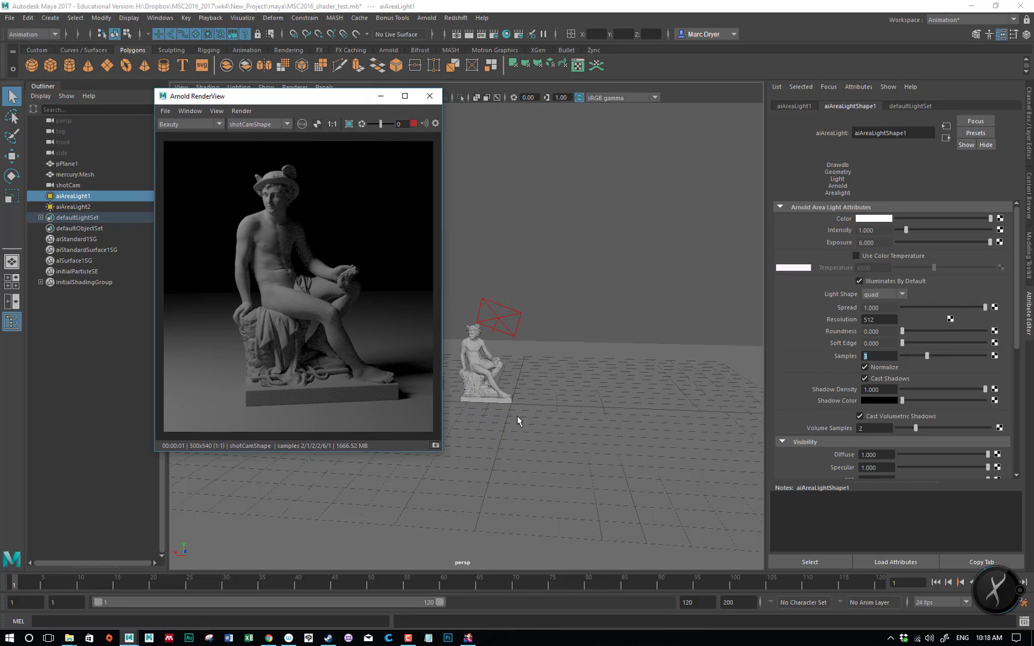
# Switch the live render to perspShape and frame the shadow beside the statue's foot and base corner.
pyautogui.click(259, 124)
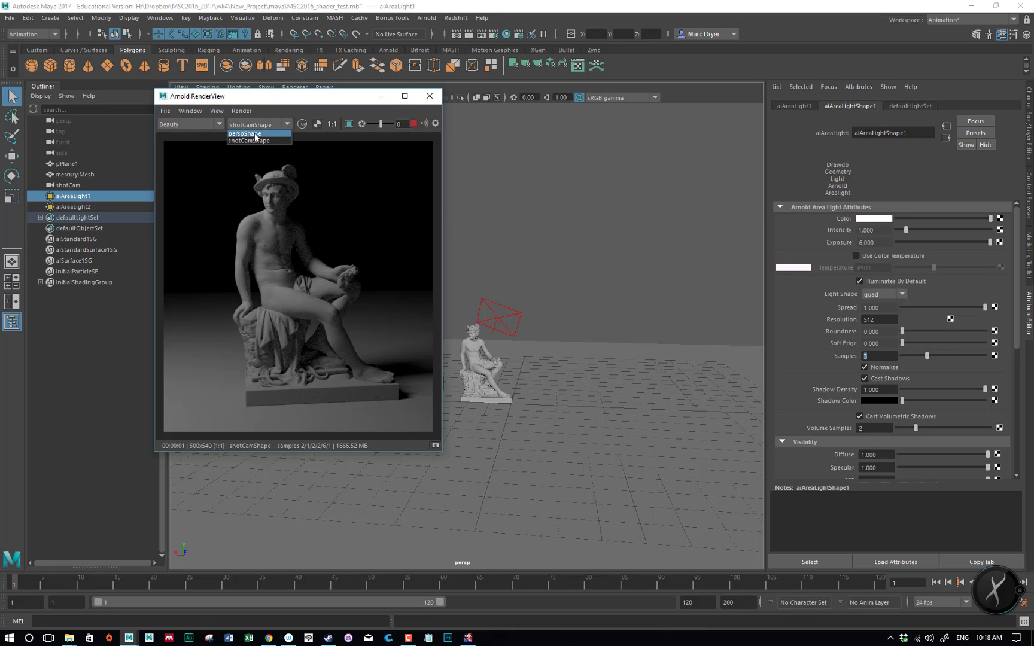
pyautogui.click(259, 140)
pyautogui.scroll(6, 489, 463)
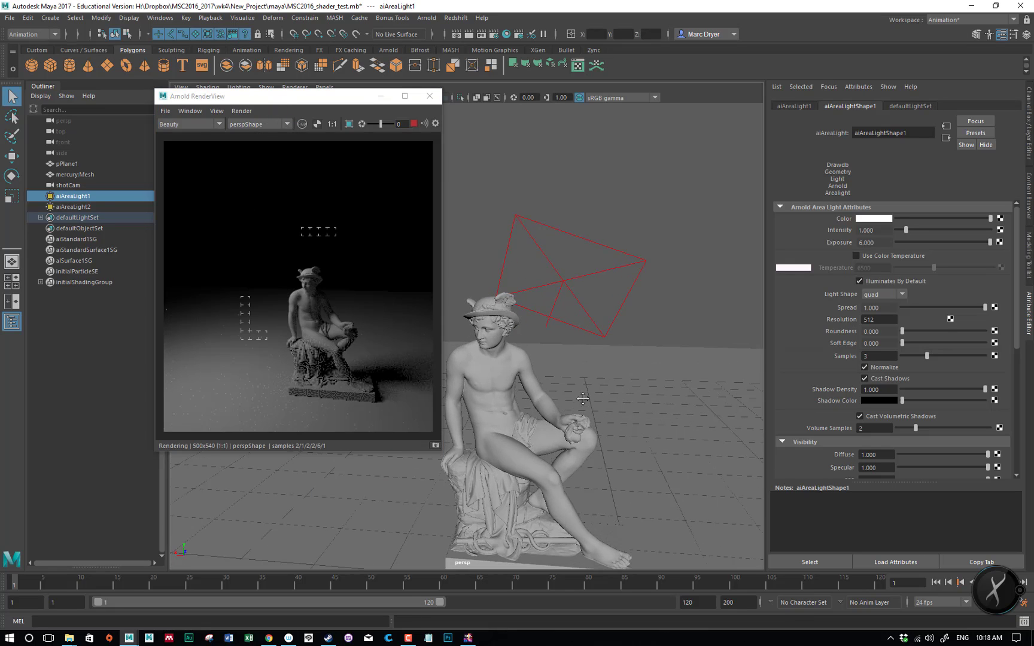
pyautogui.scroll(5, 545, 411)
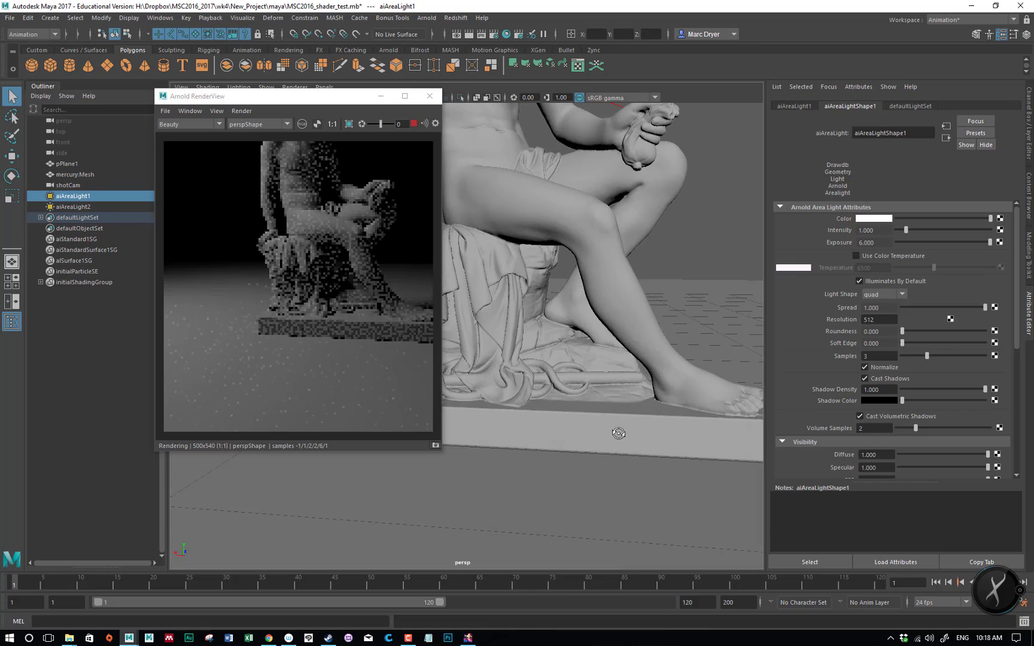
pyautogui.keyDown('alt'); pyautogui.moveTo(487, 419); pyautogui.dragTo(442, 415); pyautogui.keyUp('alt')
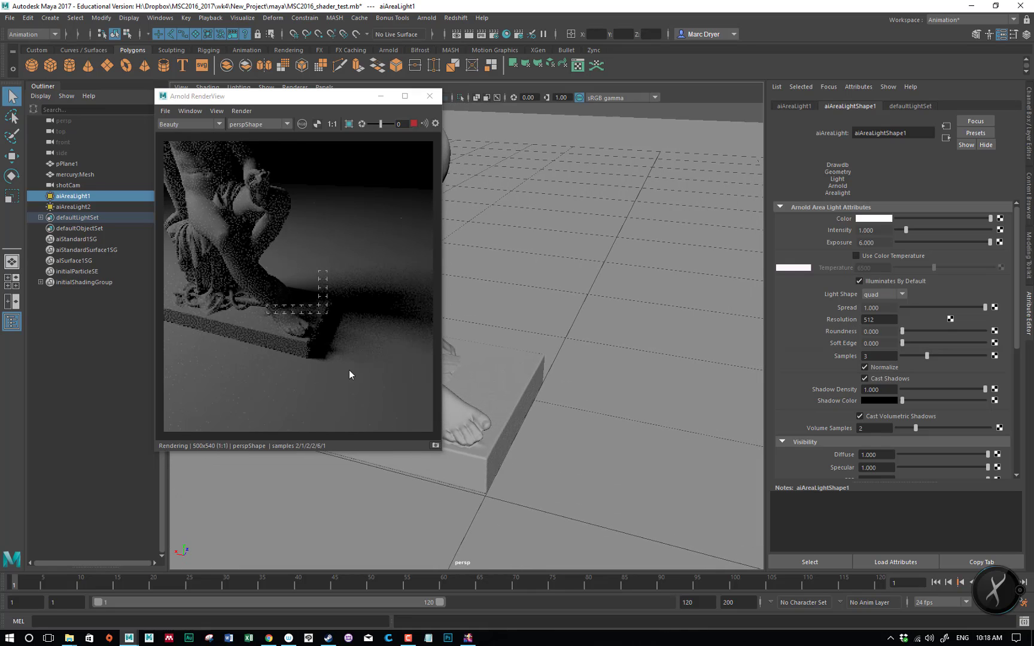
pyautogui.keyDown('alt'); pyautogui.moveTo(473, 377); pyautogui.dragTo(543, 288); pyautogui.keyUp('alt')
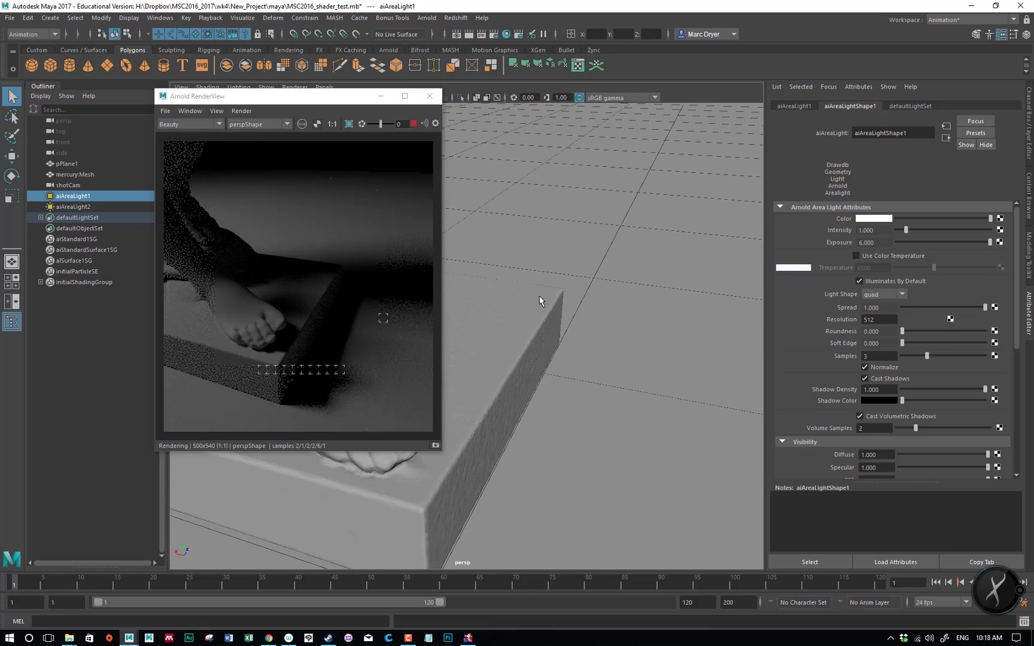
# Set aiAreaLight1's samples to 1 and store a snapshot of the render.
pyautogui.click(883, 356)
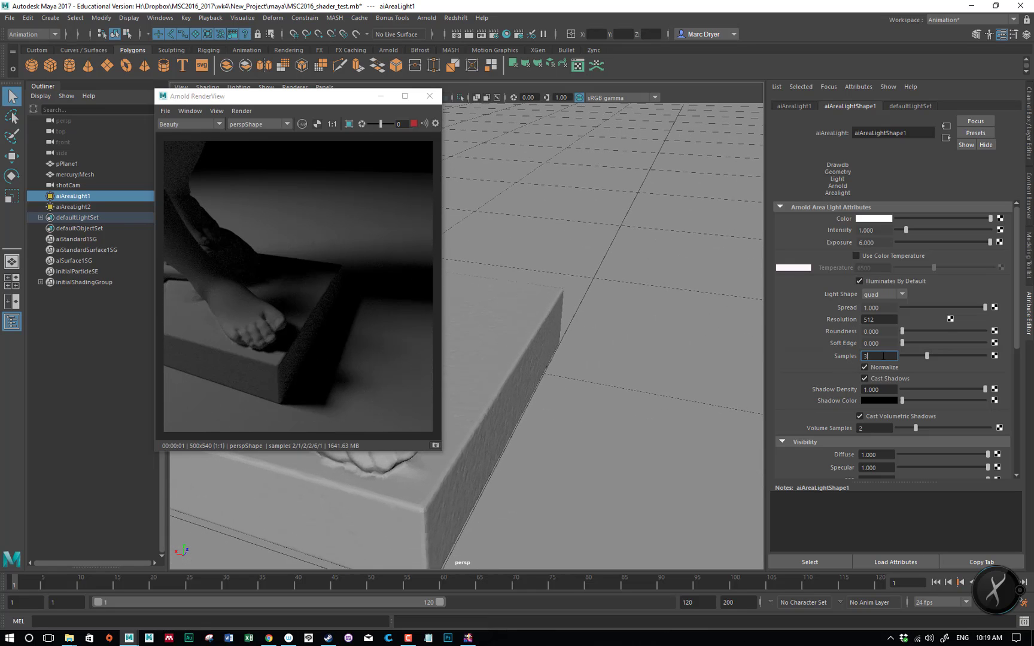
pyautogui.write('1')
pyautogui.press('Return')
pyautogui.click(436, 445)
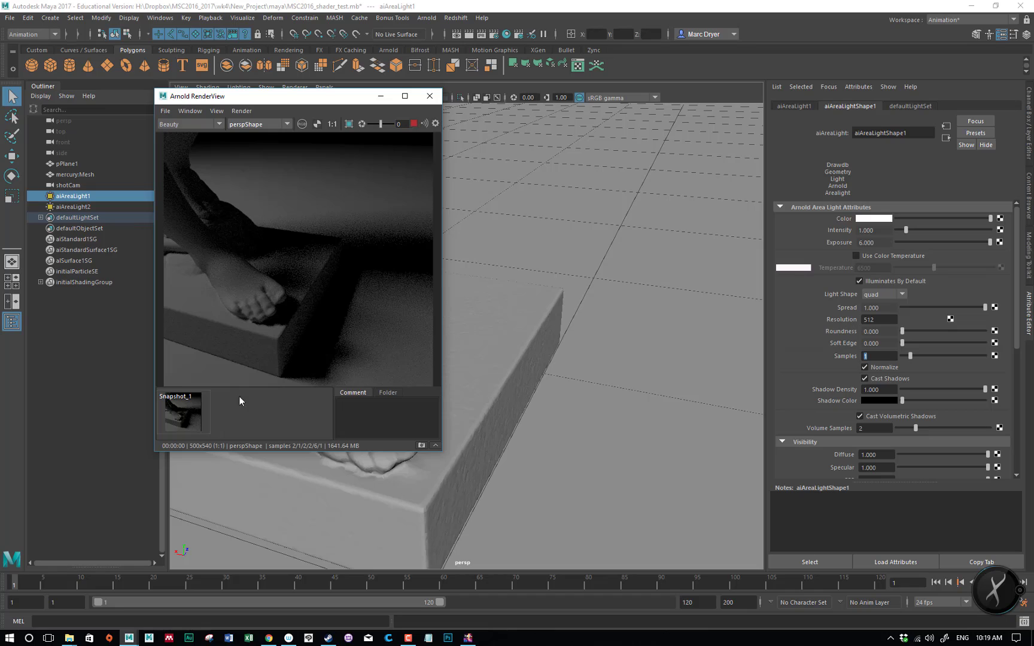
# Set aiAreaLight1's samples to 2 and store a second render snapshot.
pyautogui.click(880, 357)
pyautogui.write('2')
pyautogui.press('Return')
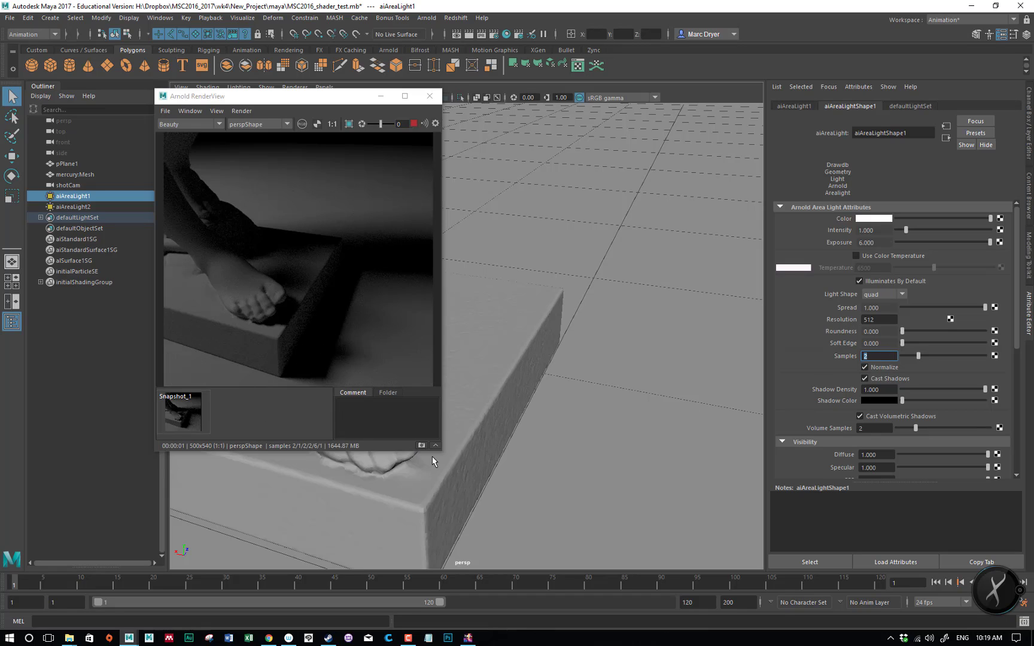
pyautogui.click(420, 447)
# Compare the shadow noise around the statue's foot by alternating between the two stored snapshots.
pyautogui.click(230, 418)
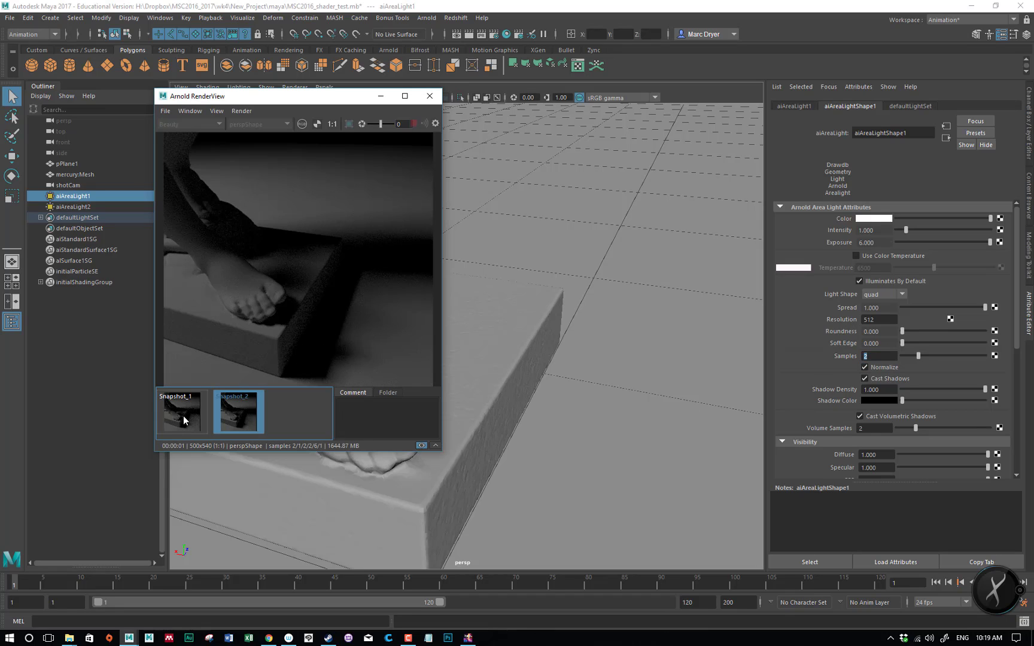
pyautogui.click(184, 421)
pyautogui.click(236, 419)
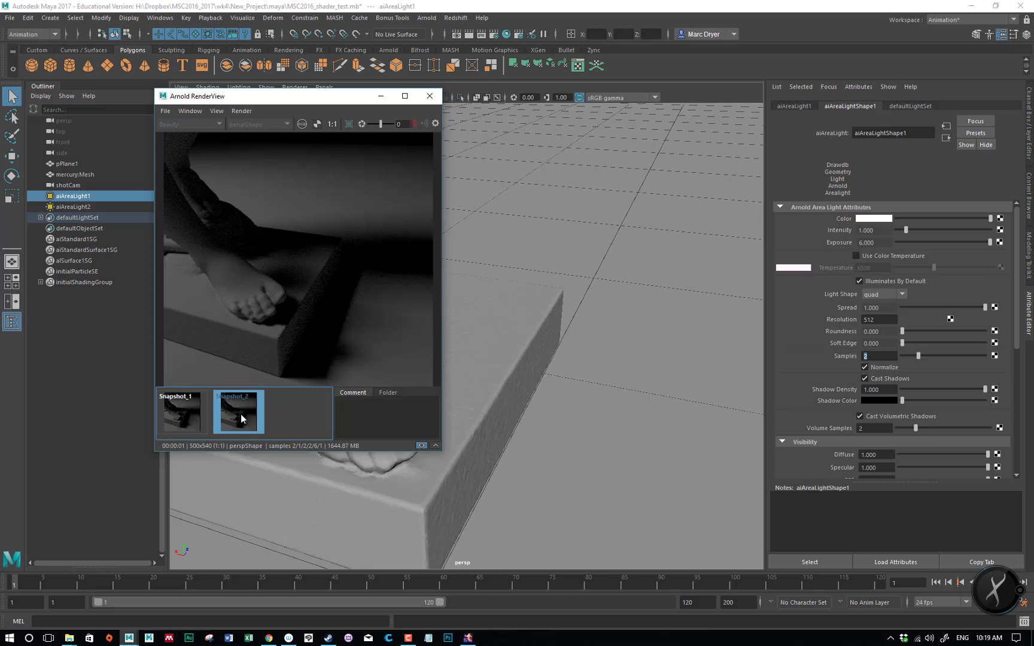
pyautogui.click(187, 422)
pyautogui.click(235, 418)
pyautogui.click(182, 420)
pyautogui.click(240, 421)
pyautogui.click(189, 419)
pyautogui.click(239, 419)
pyautogui.click(186, 420)
pyautogui.click(240, 419)
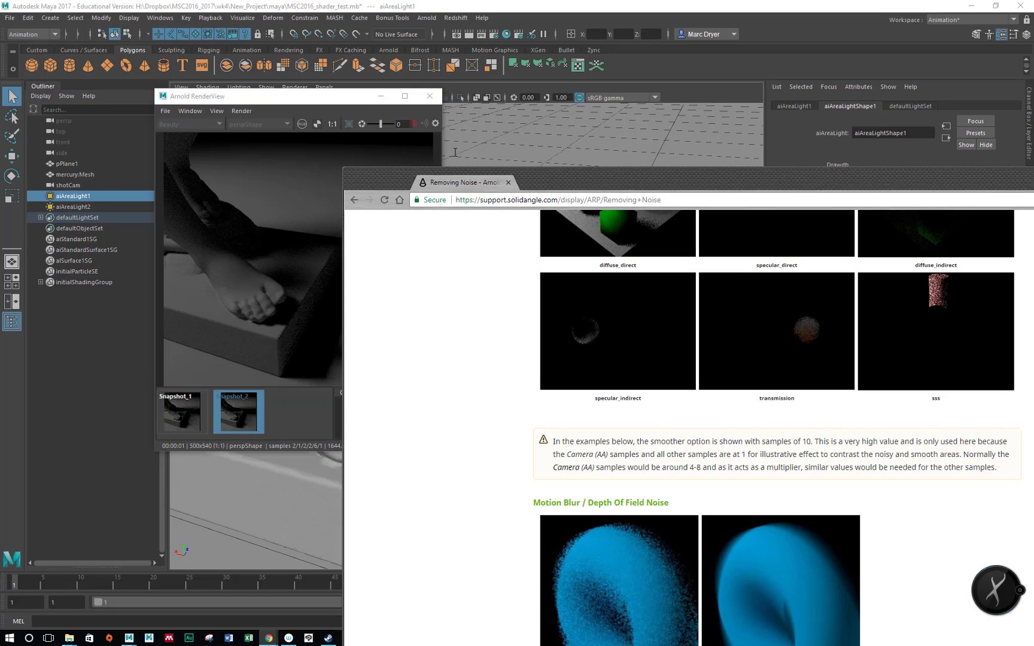
# Switch to the browser and review the Arnold Removing Noise page, including its title and the types of noise.
pyautogui.scroll(-1, 471, 266)
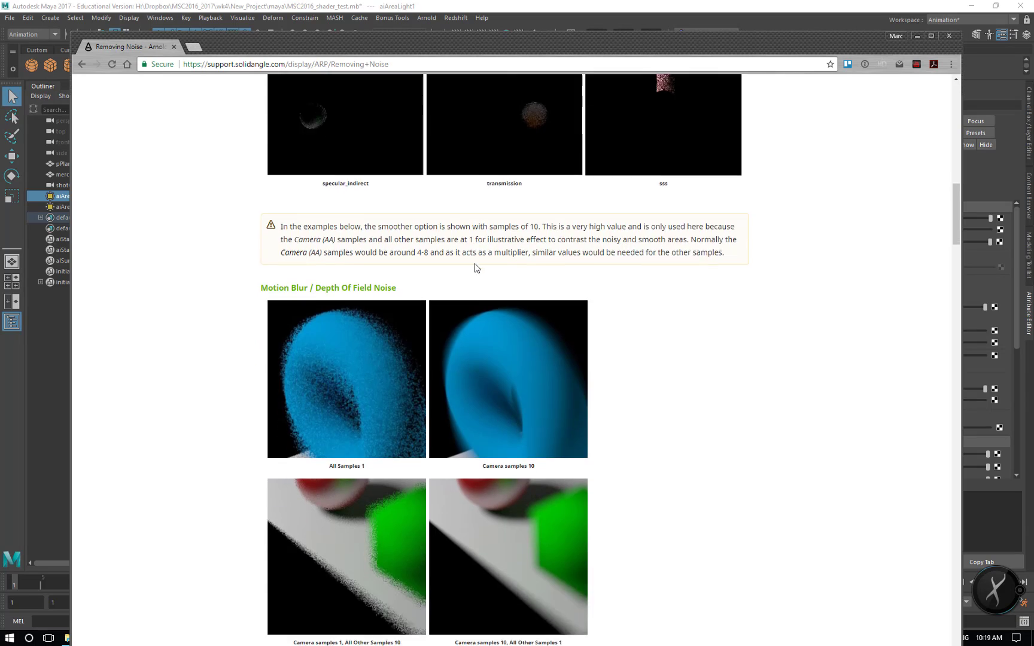
pyautogui.scroll(7, 470, 266)
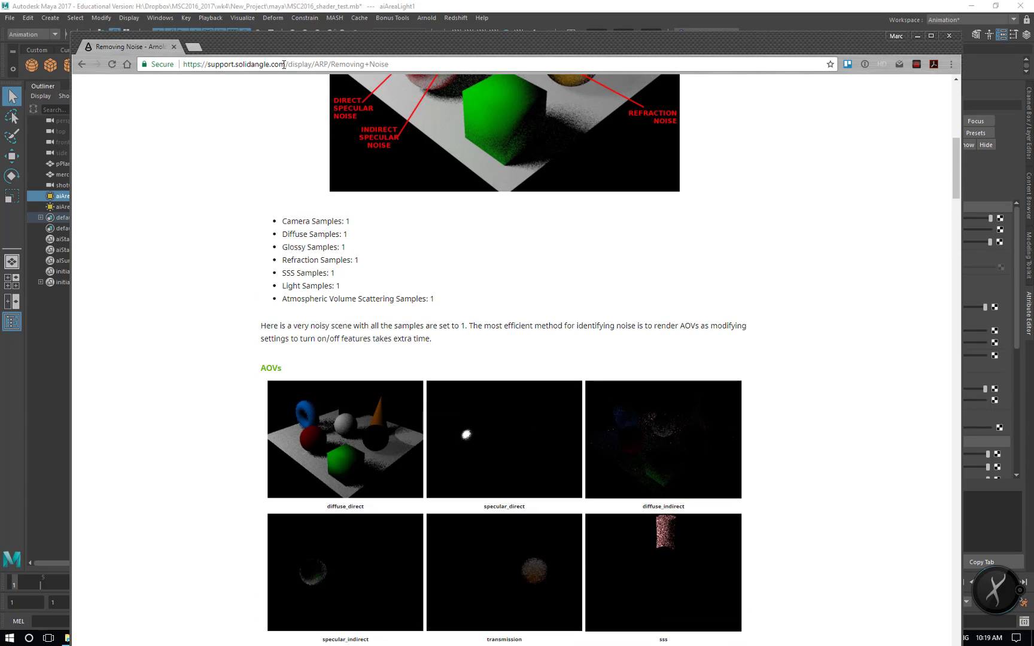
pyautogui.scroll(10, 413, 228)
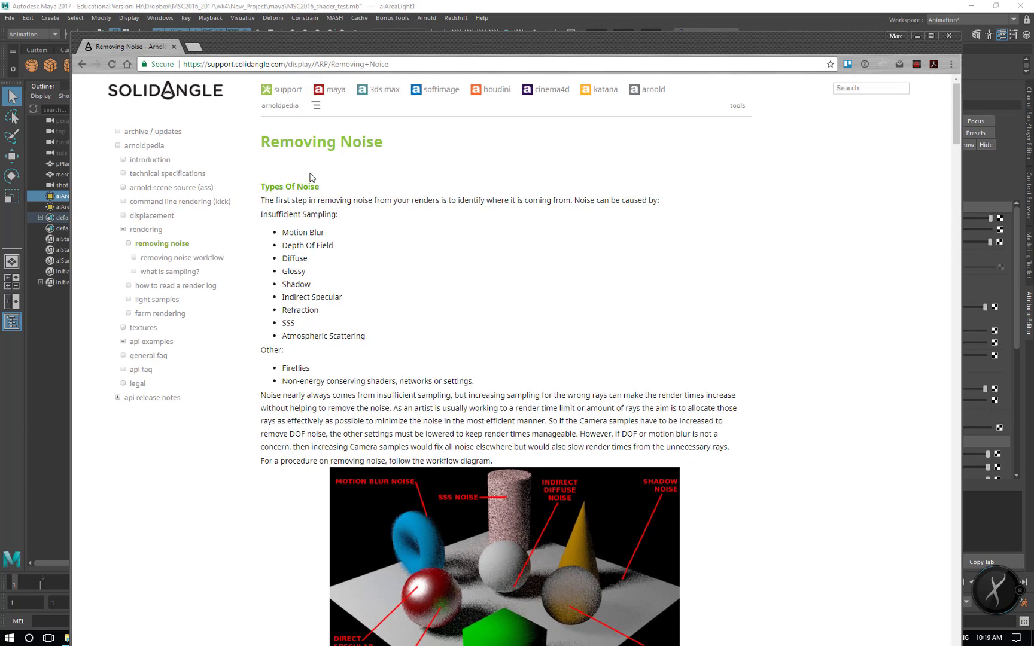
pyautogui.moveTo(381, 146); pyautogui.dragTo(265, 157)
pyautogui.click(421, 243)
pyautogui.moveTo(382, 143); pyautogui.dragTo(256, 147)
pyautogui.click(421, 170)
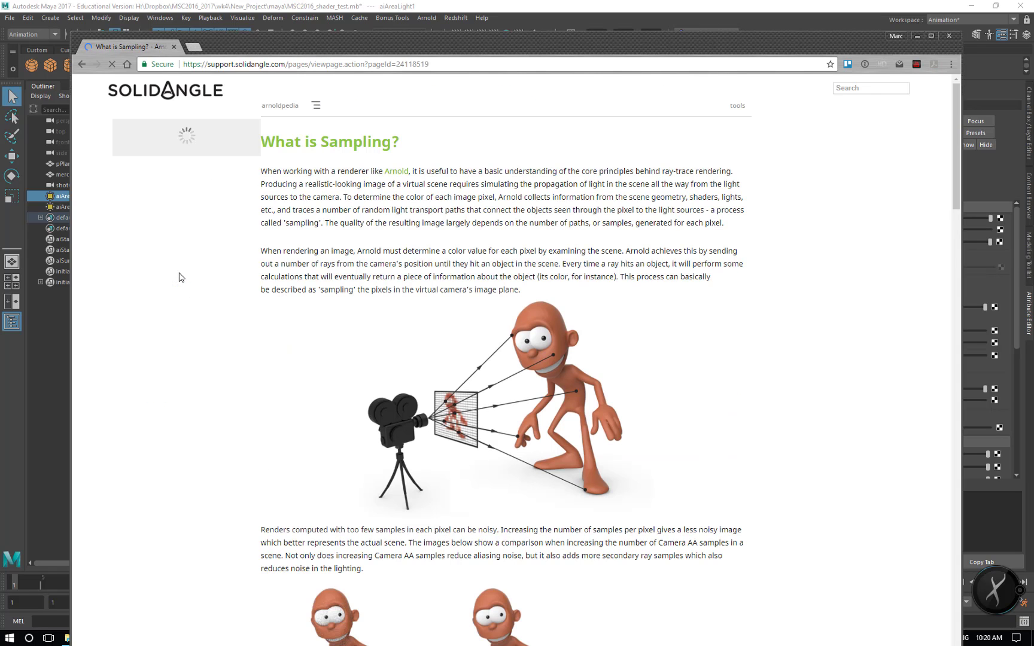
# Open the What is Sampling? page and read its sections on camera (AA), light and diffuse ray sampling.
pyautogui.scroll(-3, 528, 345)
pyautogui.scroll(-1, 528, 346)
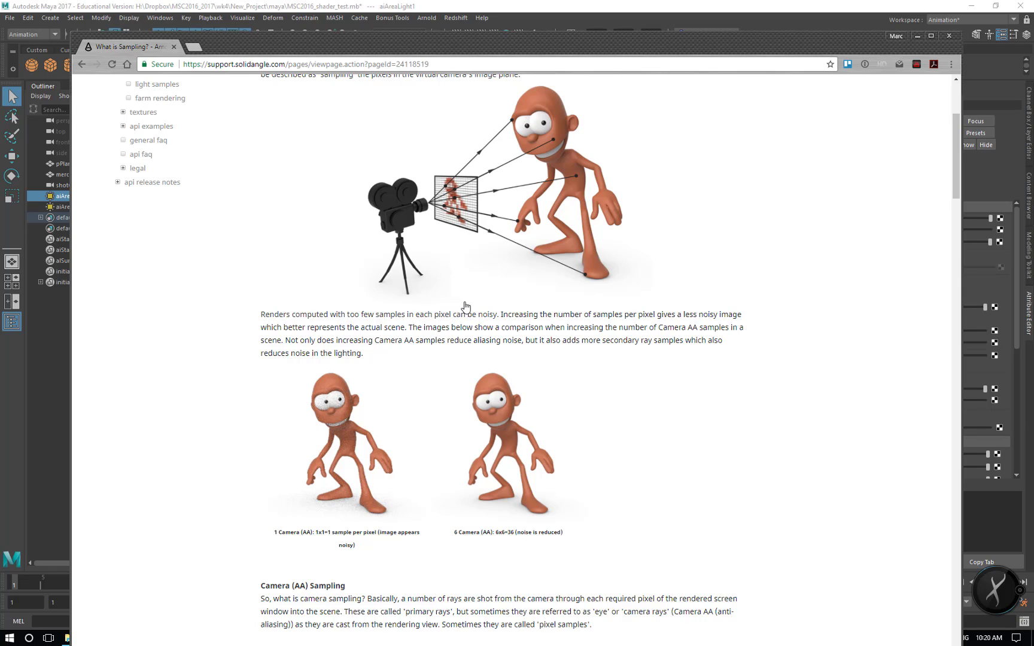
pyautogui.scroll(1, 466, 307)
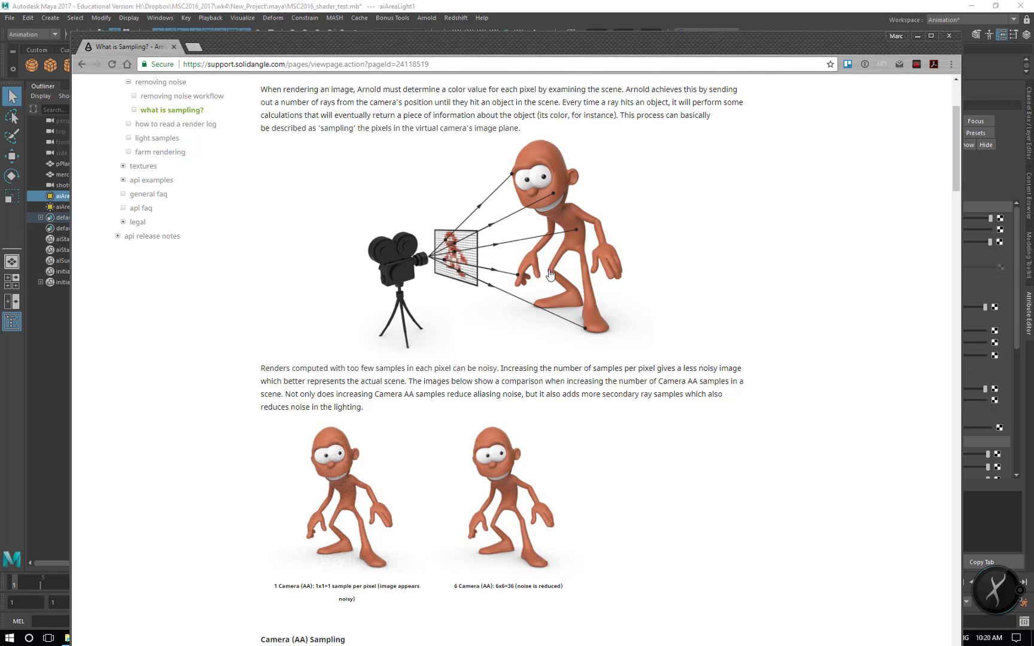
pyautogui.scroll(-4, 546, 332)
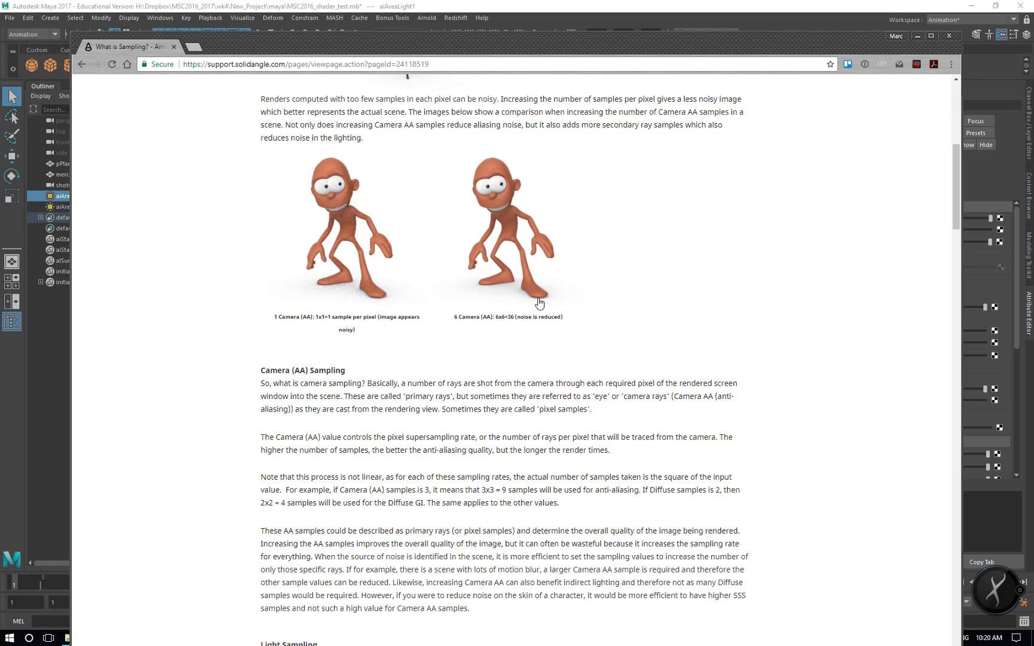
pyautogui.scroll(-3, 467, 327)
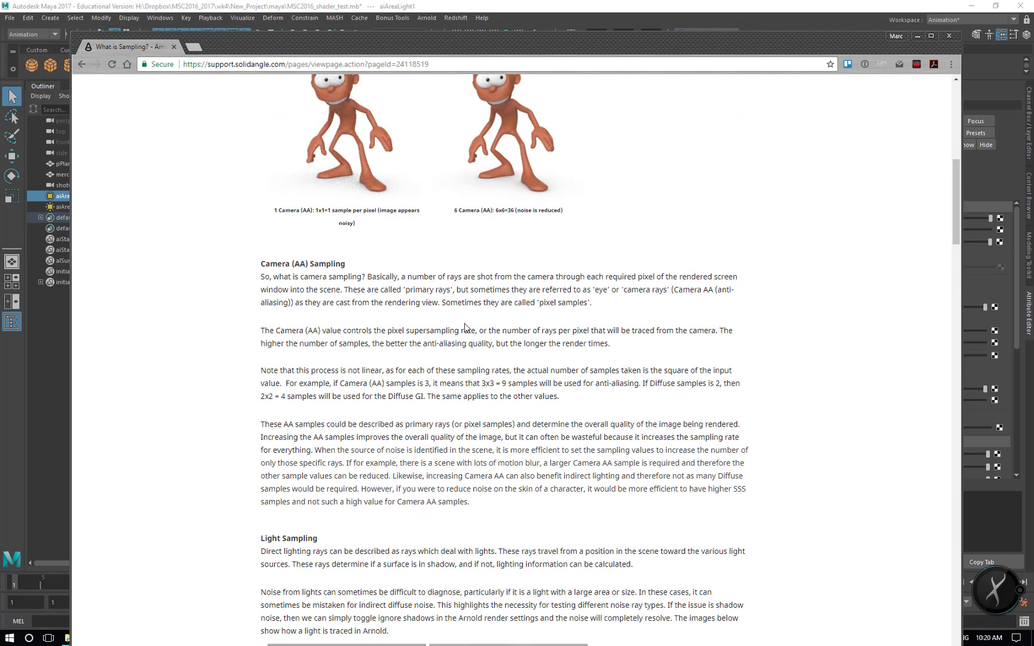
pyautogui.scroll(-3, 467, 327)
pyautogui.scroll(-2, 413, 341)
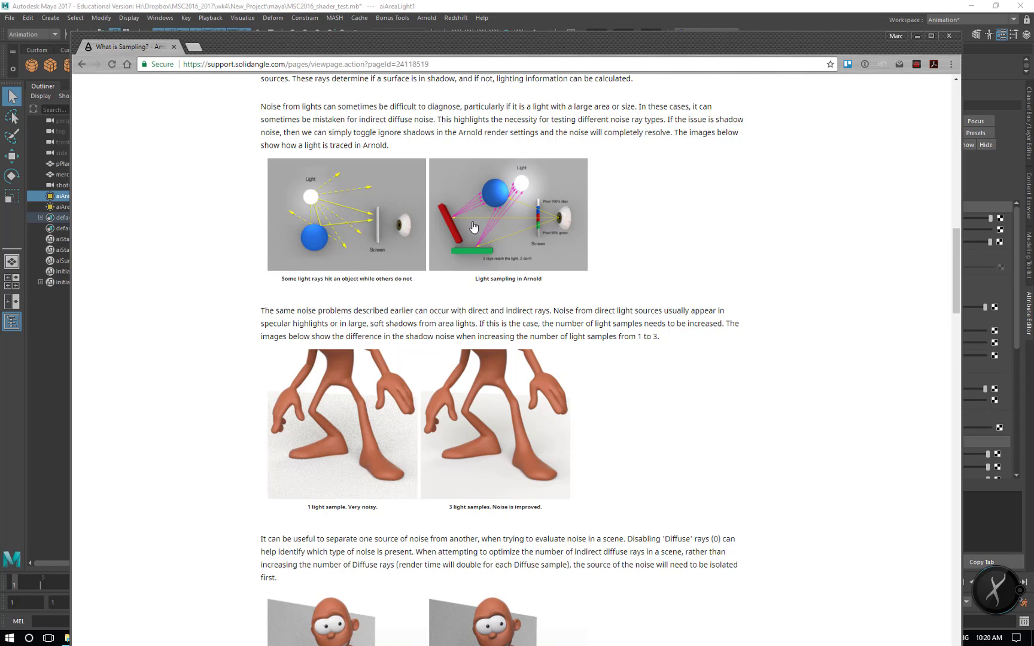
pyautogui.scroll(-6, 441, 338)
pyautogui.scroll(-3, 441, 343)
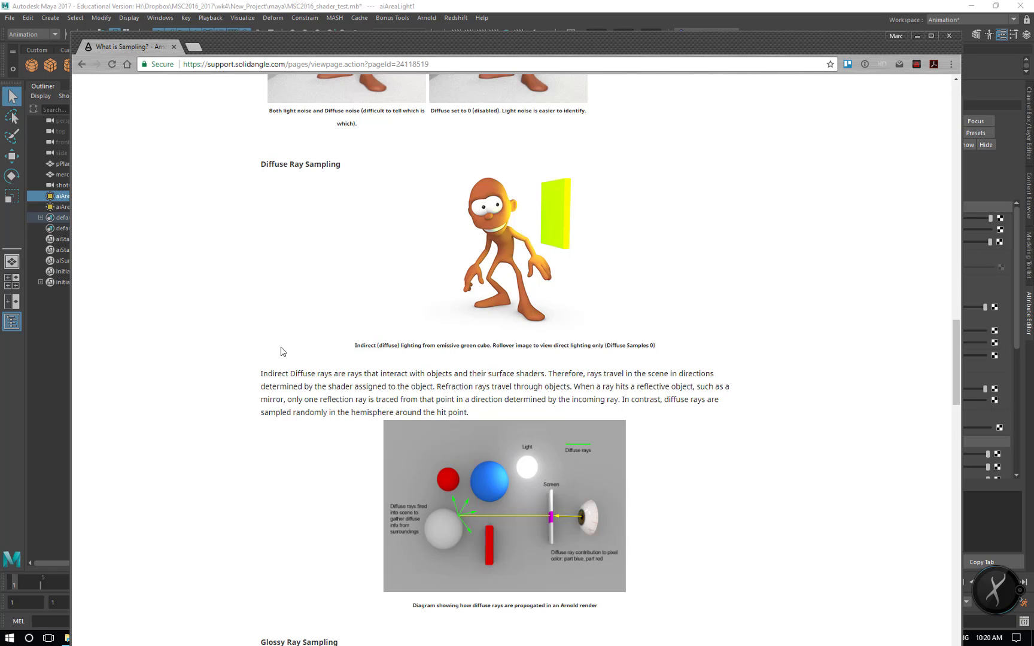
# Read the rest of the What is Sampling? page, covering volumes, step size, direct and indirect lighting, and volume ray depth.
pyautogui.scroll(-6, 282, 351)
pyautogui.scroll(-4, 282, 351)
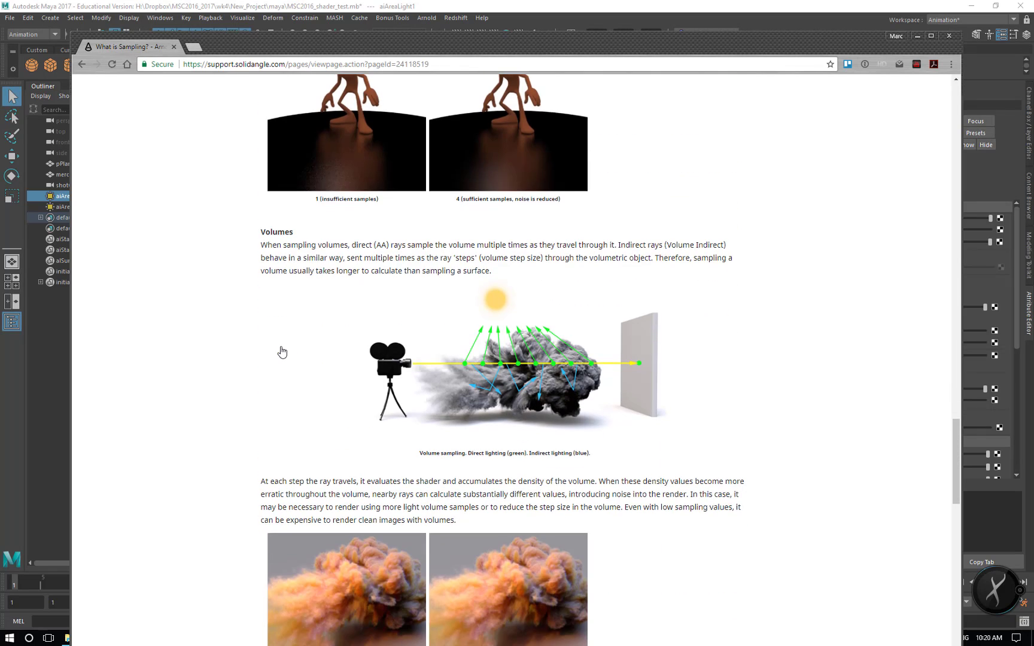
pyautogui.scroll(-9, 282, 351)
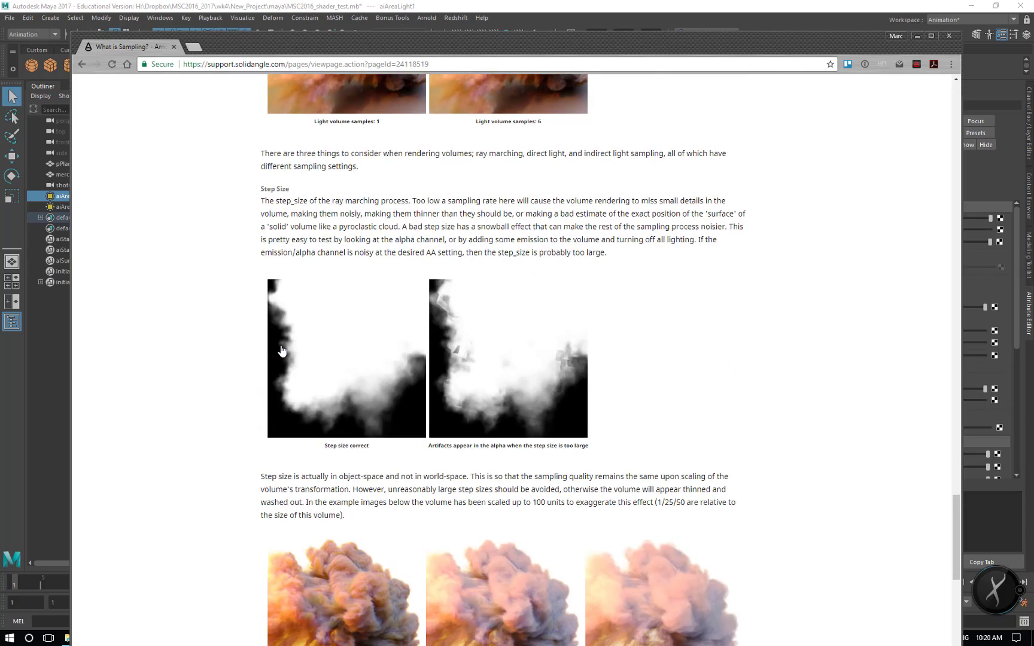
pyautogui.scroll(-7, 282, 351)
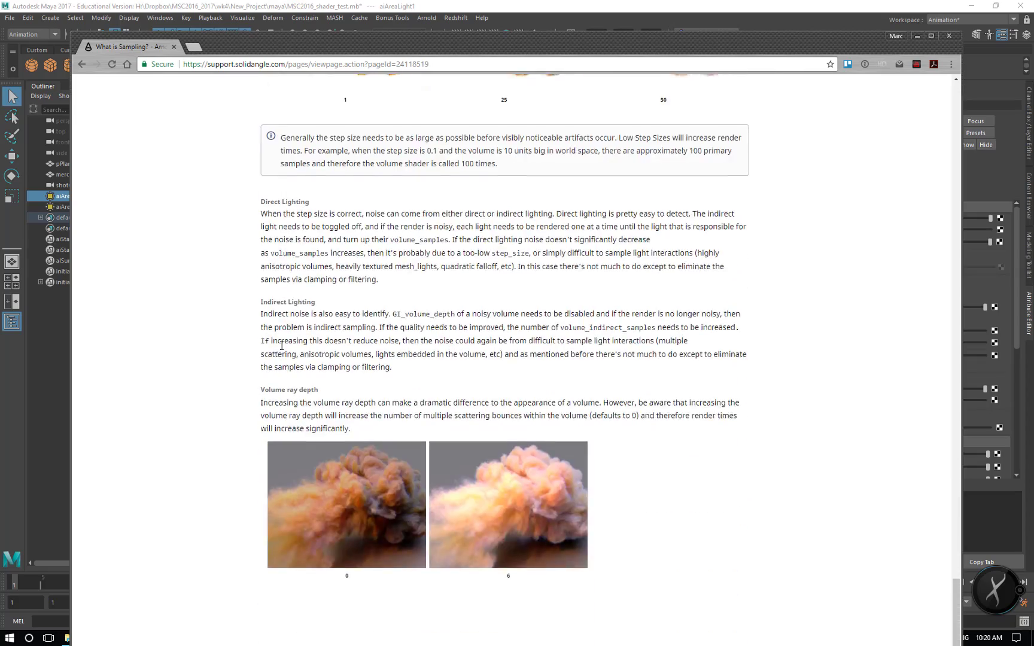
pyautogui.scroll(18, 282, 346)
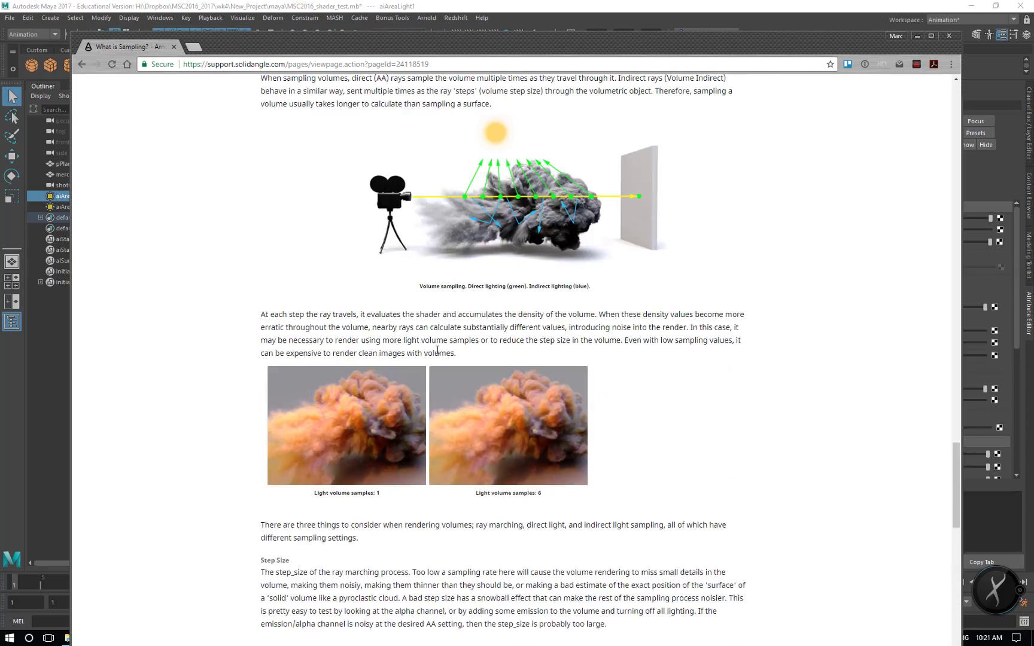
pyautogui.scroll(18, 444, 352)
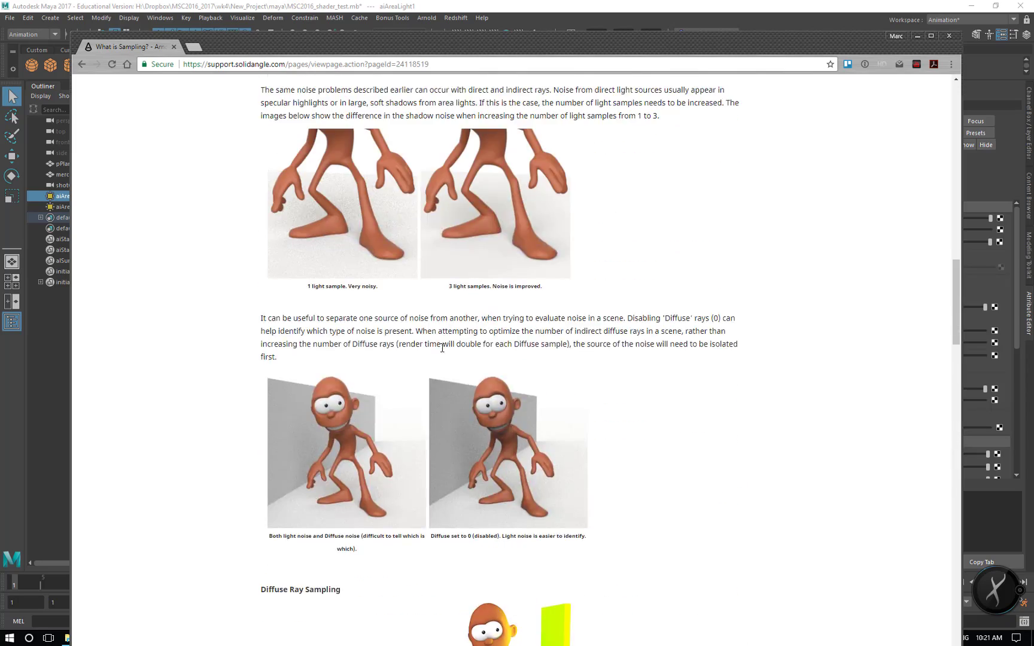
pyautogui.scroll(15, 438, 343)
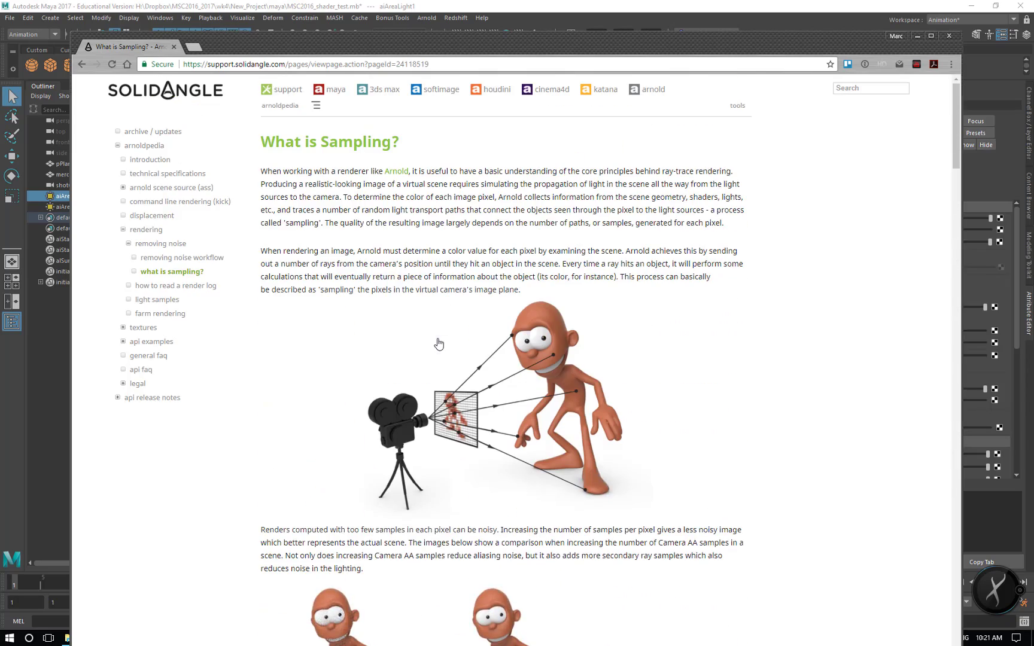
# Open the Removing Noise page and examine its sections on indirect diffuse, indirect specular, refraction and SSS noise.
pyautogui.click(170, 246)
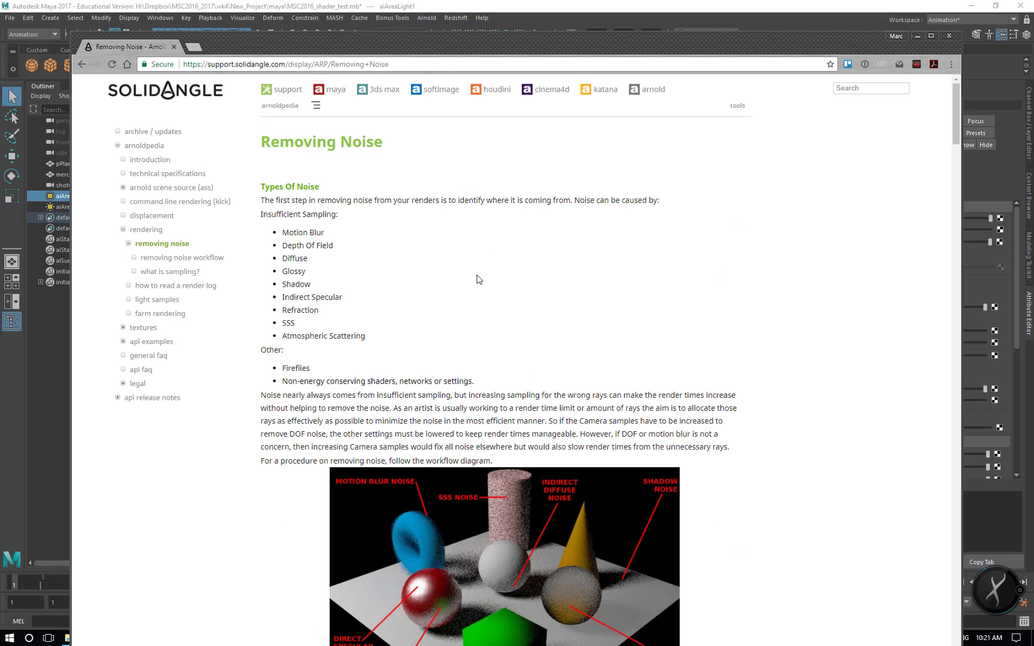
pyautogui.scroll(-2, 508, 300)
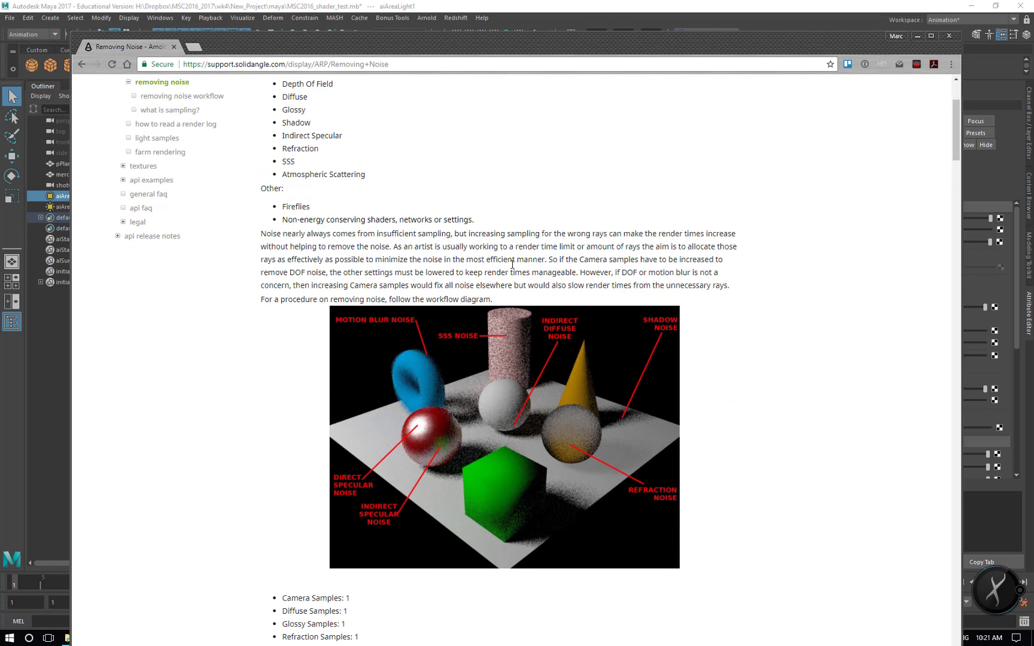
pyautogui.scroll(-5, 497, 446)
pyautogui.scroll(-20, 496, 444)
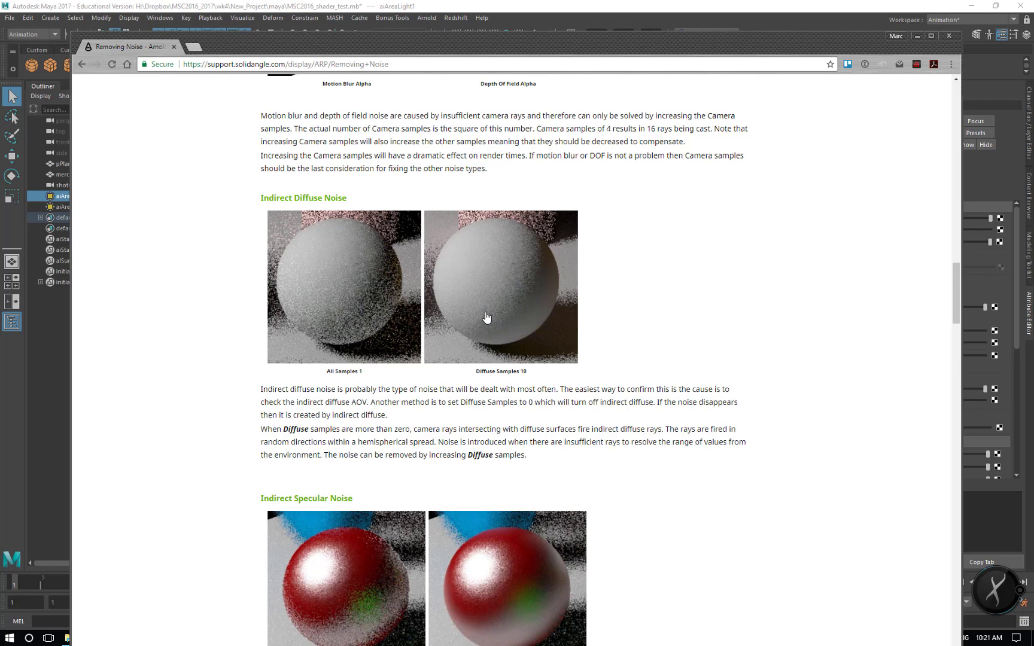
pyautogui.scroll(-3, 487, 317)
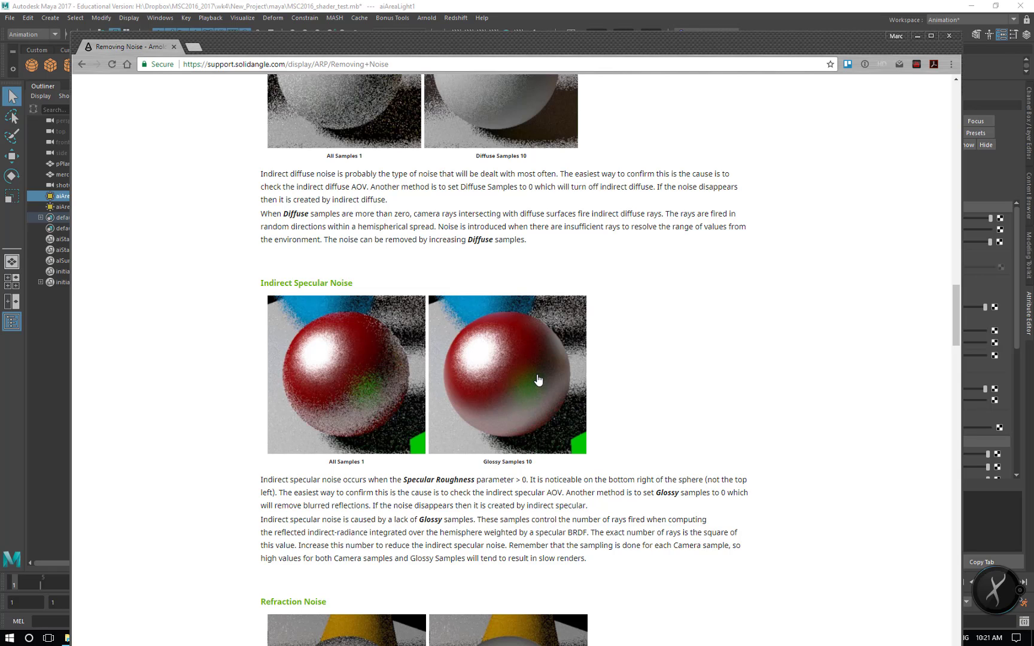
pyautogui.scroll(-4, 529, 373)
pyautogui.scroll(-4, 529, 371)
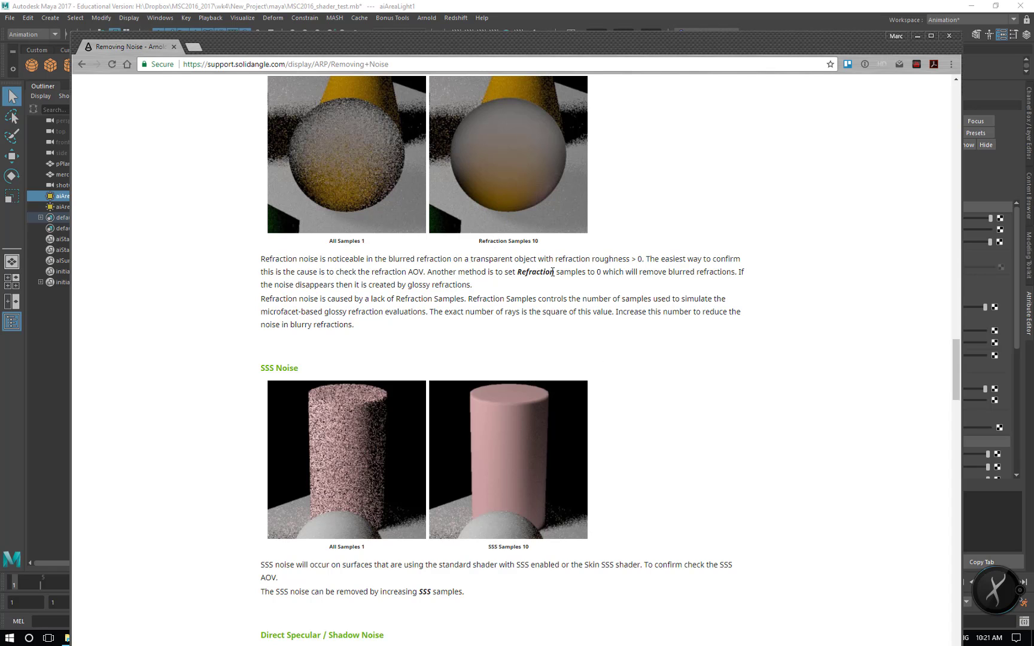
pyautogui.scroll(4, 549, 271)
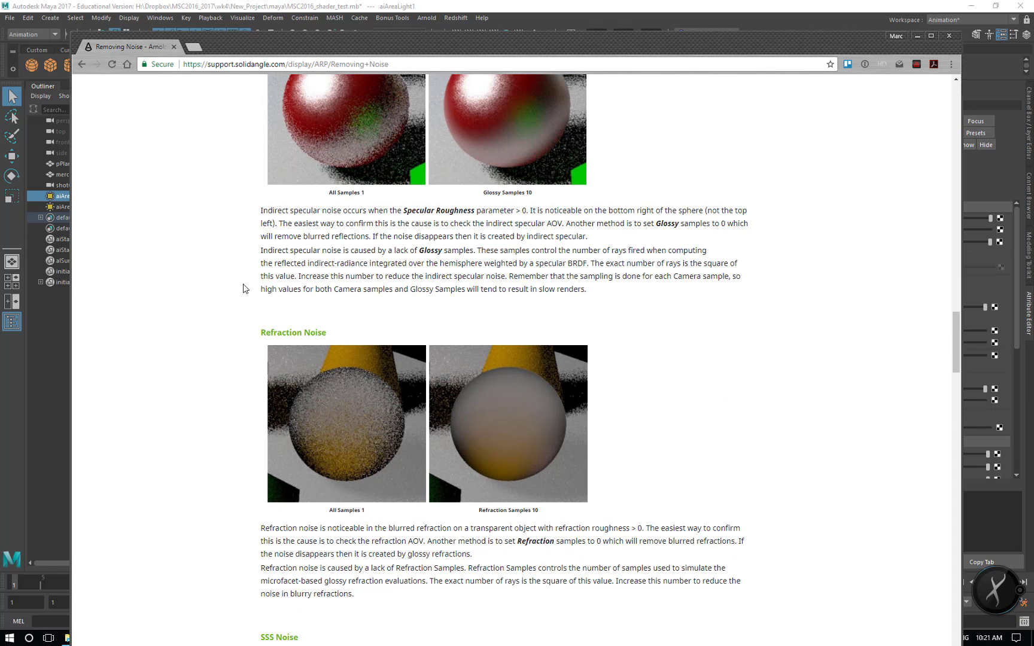
pyautogui.scroll(4, 485, 356)
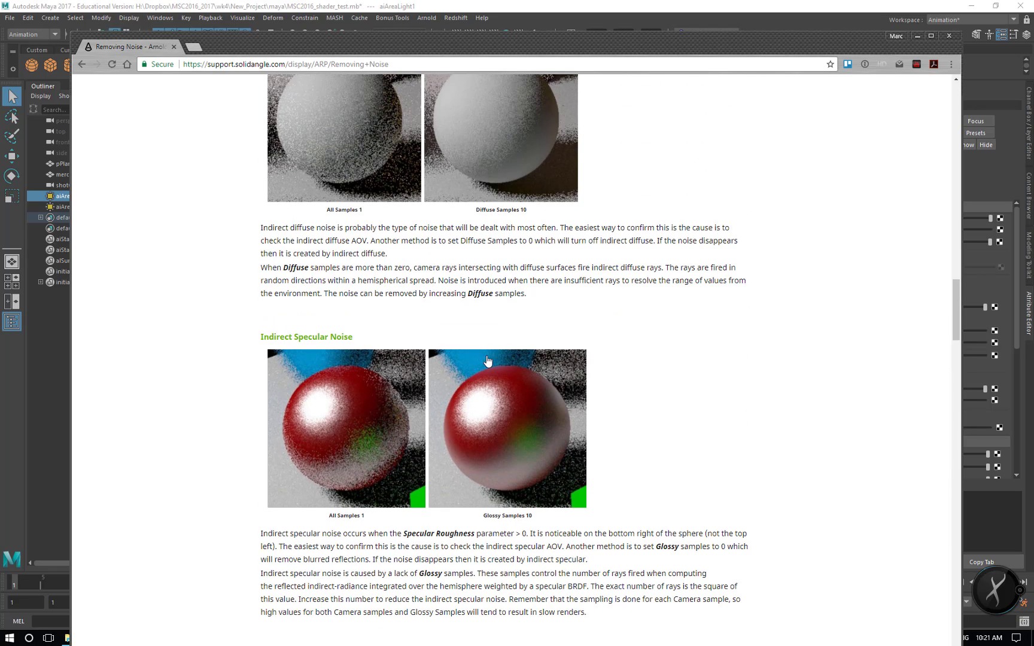
# Switch back to Maya, set aiAreaLight1's samples to 3 and store a third render snapshot.
pyautogui.click(752, 22)
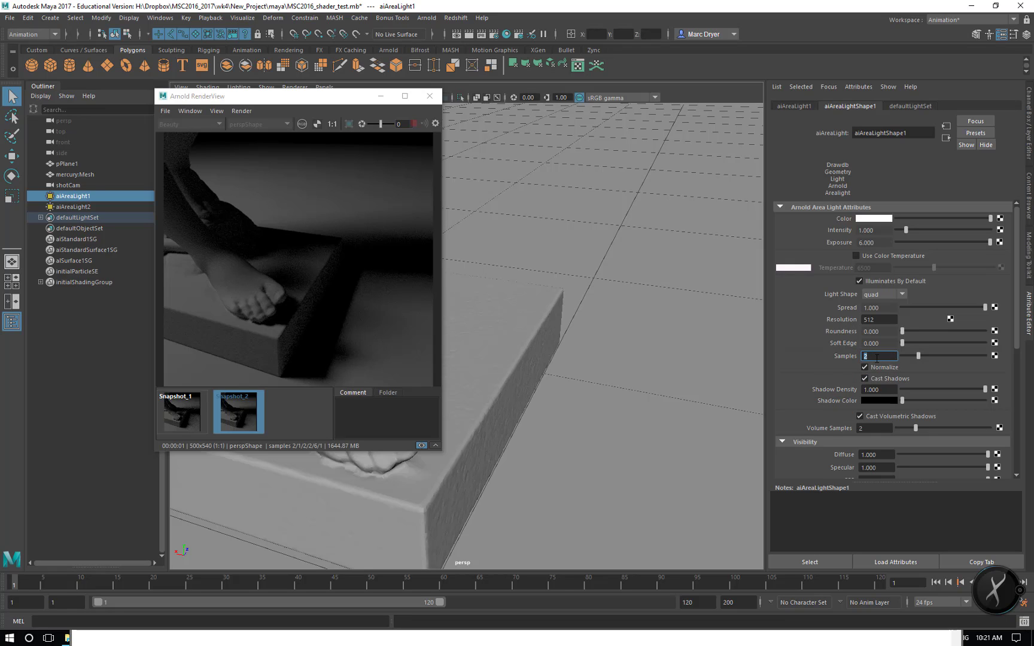
pyautogui.click(240, 419)
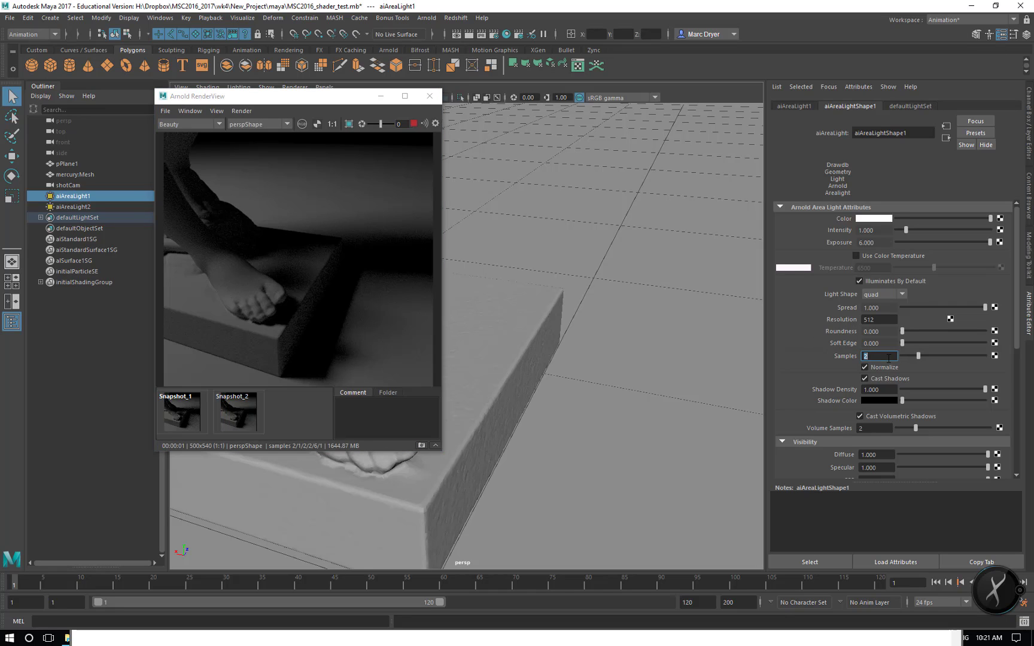
pyautogui.click(888, 358)
pyautogui.write('3')
pyautogui.press('Return')
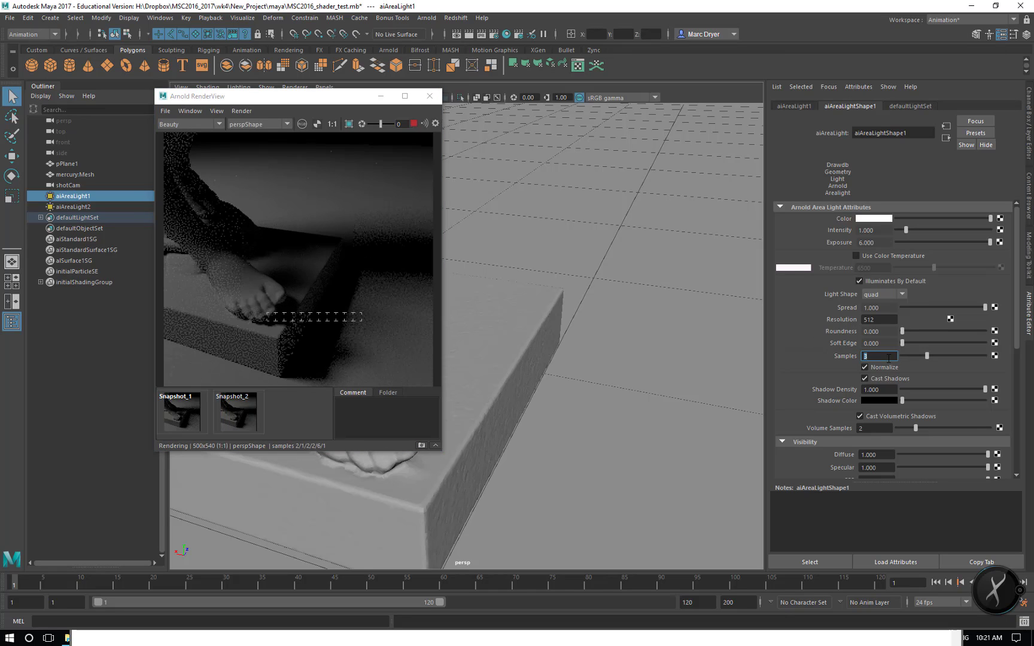
pyautogui.click(421, 446)
# Compare the shadow noise and render times of the three stored snapshots by alternating between them.
pyautogui.click(294, 421)
pyautogui.click(244, 413)
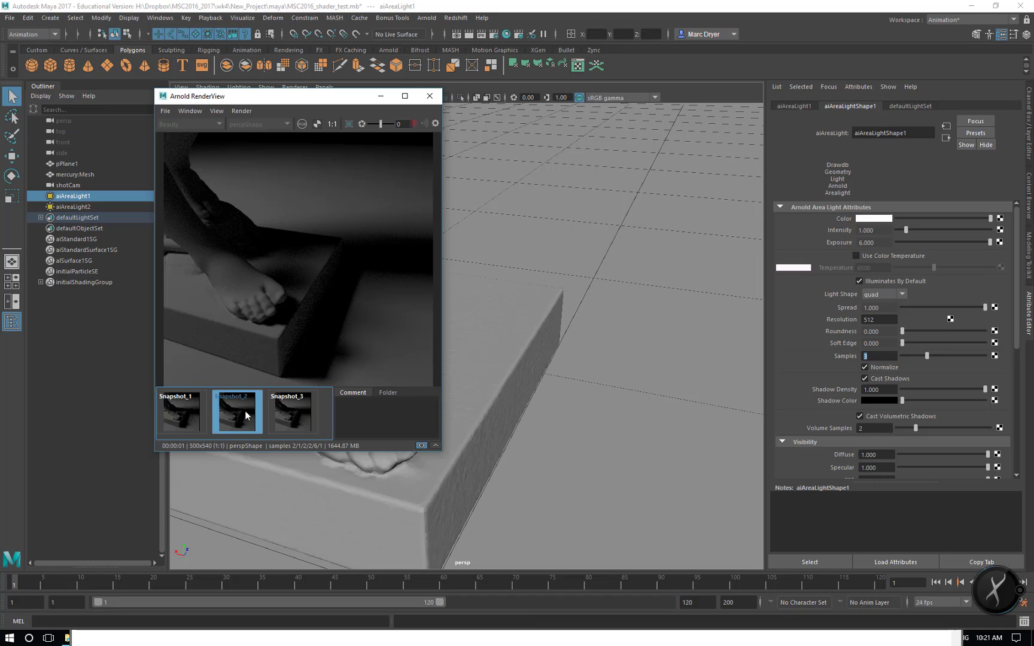
pyautogui.click(189, 419)
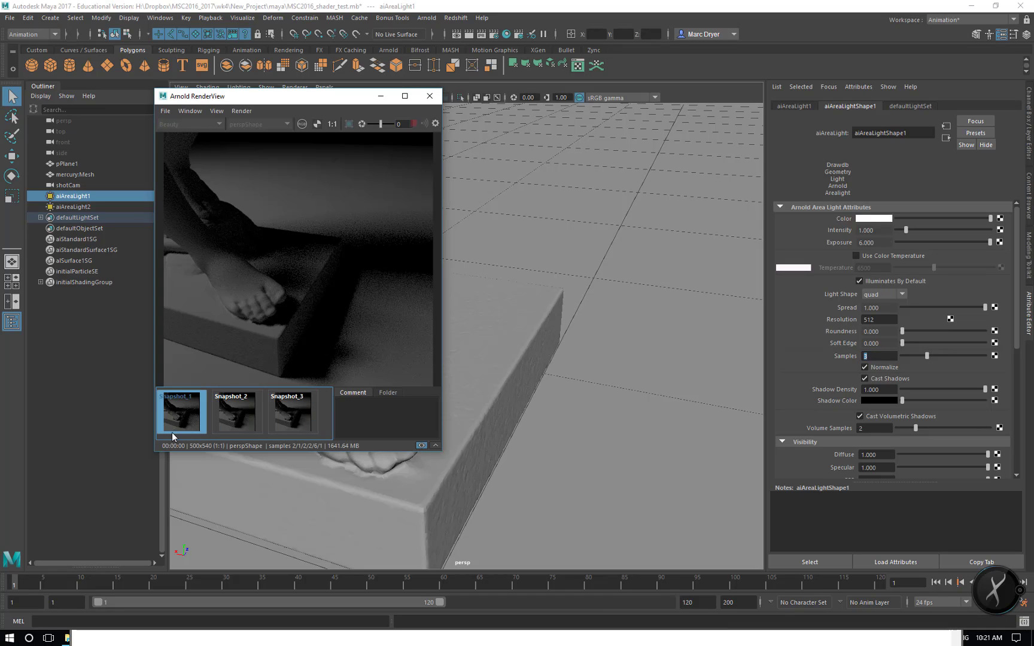
pyautogui.click(286, 412)
pyautogui.click(247, 419)
pyautogui.click(185, 424)
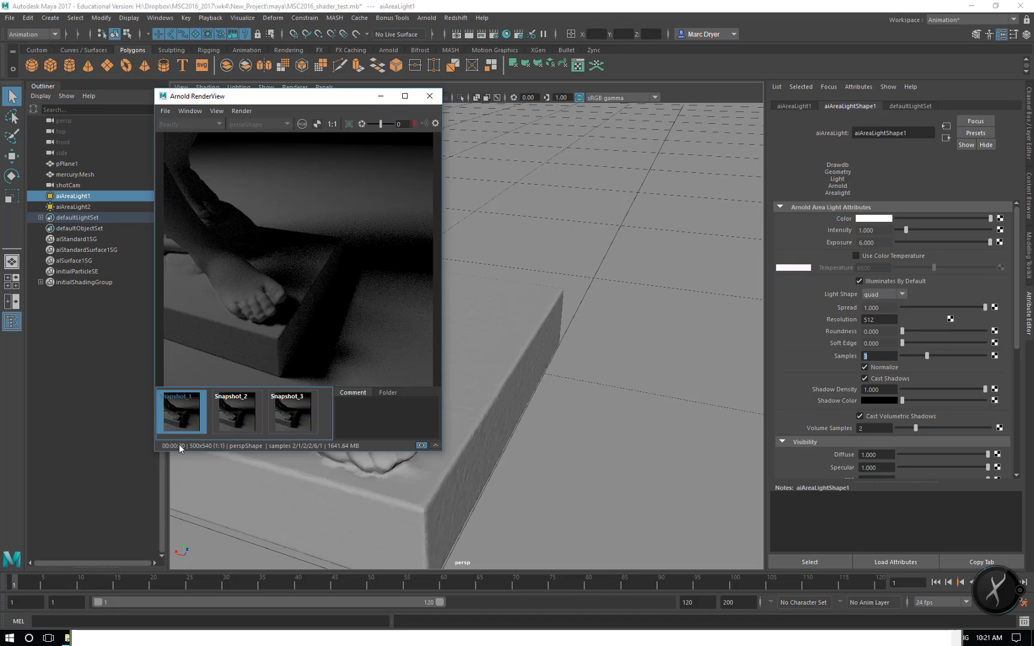
pyautogui.click(221, 427)
pyautogui.click(287, 418)
pyautogui.click(260, 417)
pyautogui.click(200, 420)
pyautogui.click(250, 416)
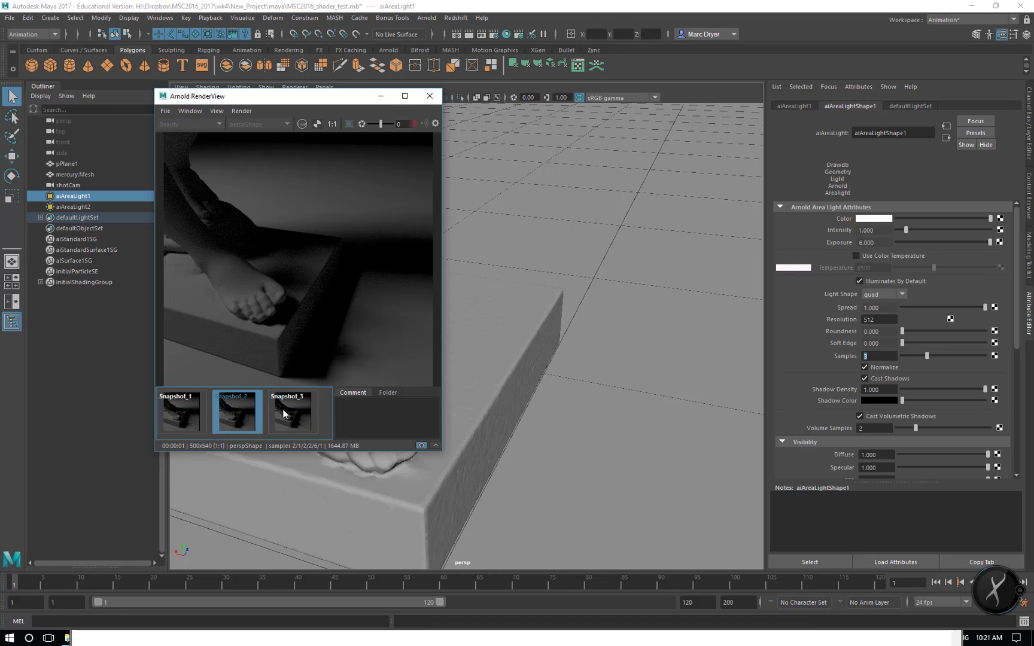
pyautogui.click(285, 415)
pyautogui.click(243, 422)
pyautogui.click(299, 420)
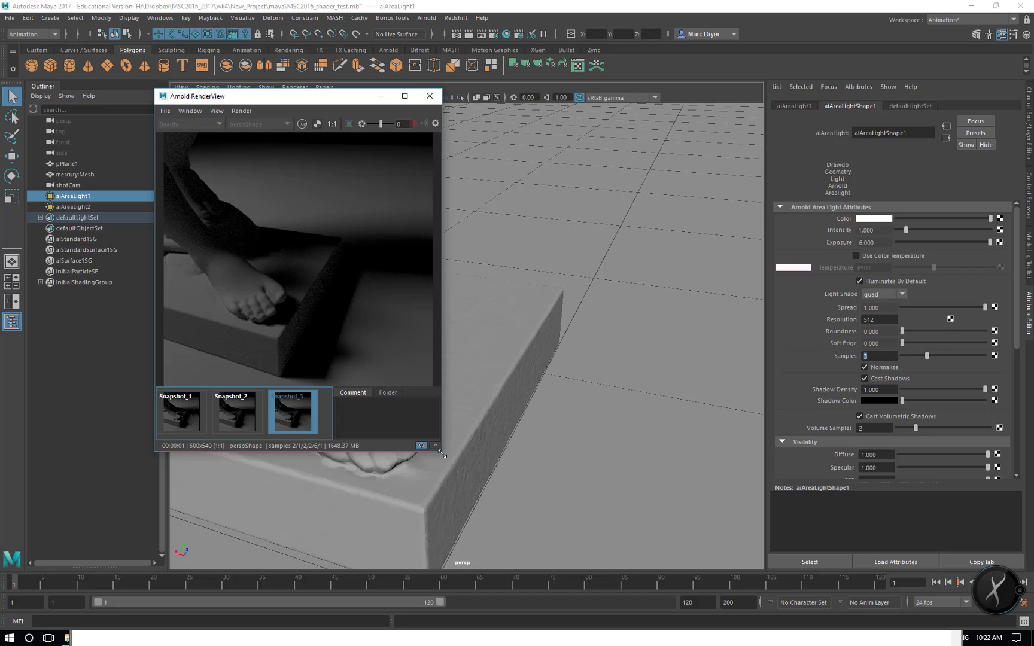
# Frame the whole statue and its area light in the perspective view and close the Arnold RenderView.
pyautogui.moveTo(325, 99); pyautogui.dragTo(325, 140)
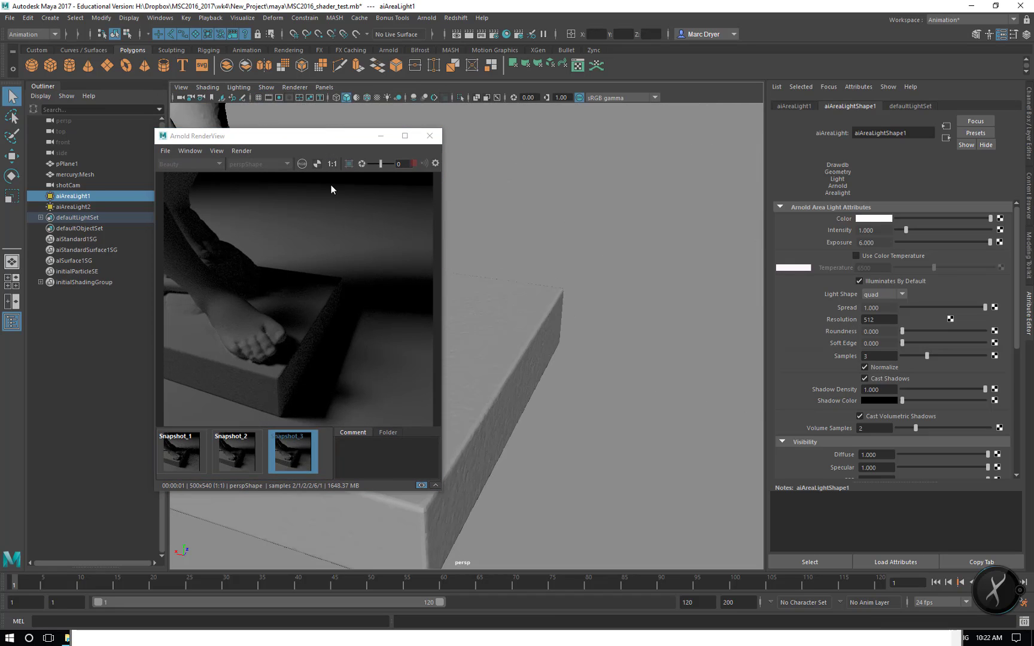
pyautogui.moveTo(305, 142); pyautogui.dragTo(402, 188)
pyautogui.moveTo(545, 269); pyautogui.dragTo(590, 251, button='right')
pyautogui.click(465, 251)
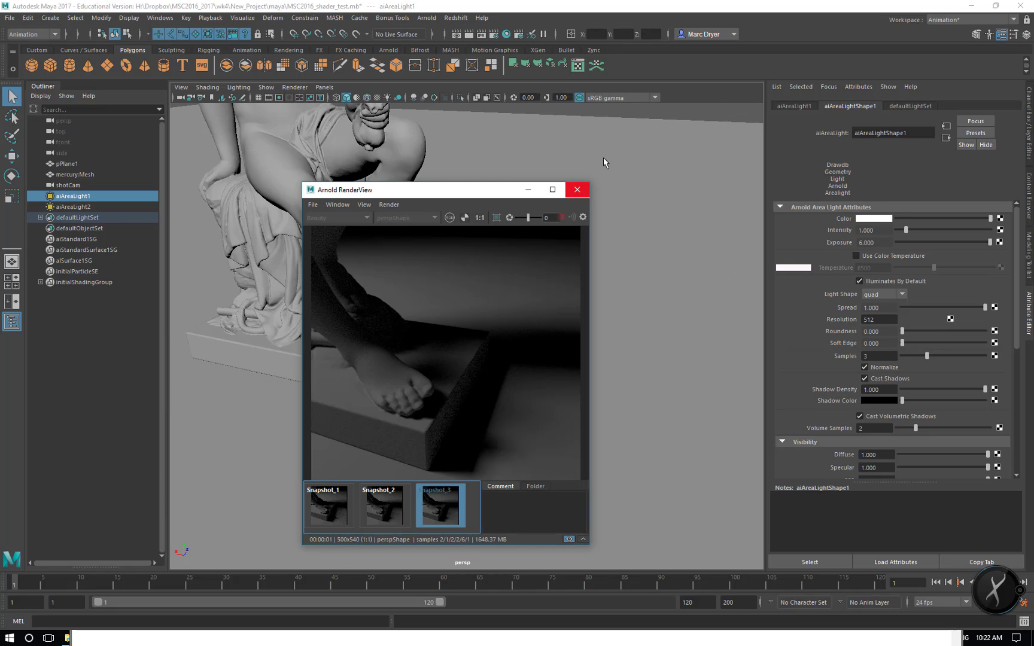
pyautogui.moveTo(479, 191); pyautogui.dragTo(285, 320)
pyautogui.keyDown('alt'); pyautogui.moveTo(440, 264); pyautogui.dragTo(370, 208, button='right'); pyautogui.keyUp('alt')
pyautogui.keyDown('alt'); pyautogui.moveTo(418, 263); pyautogui.dragTo(523, 301); pyautogui.keyUp('alt')
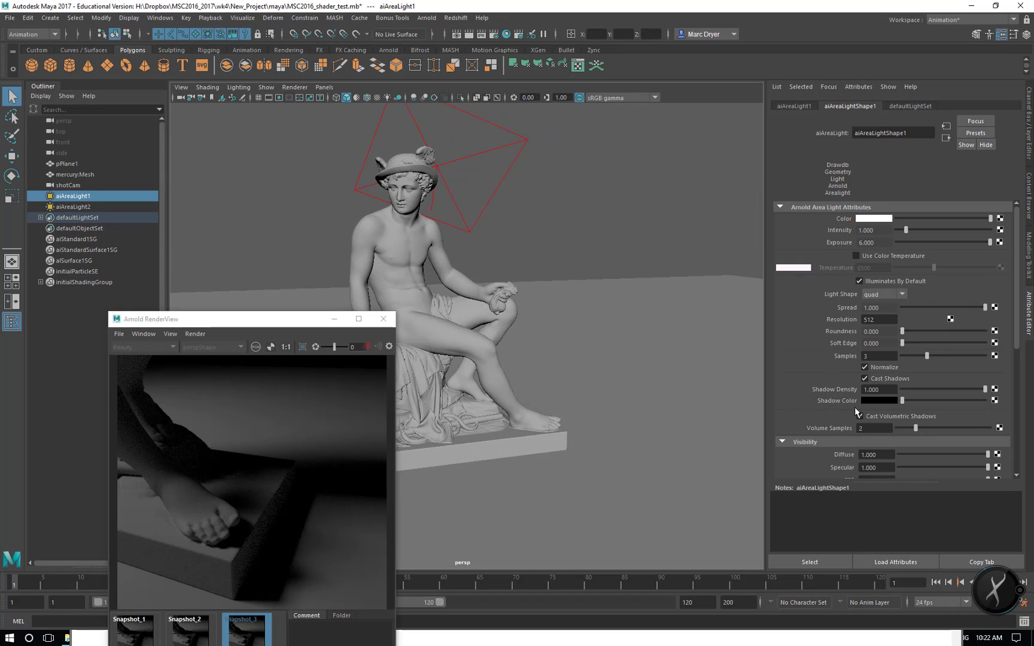
pyautogui.click(383, 318)
# Examine aiAreaLight1's Visibility settings for diffuse, specular, SSS and indirect contribution.
pyautogui.scroll(-4, 813, 402)
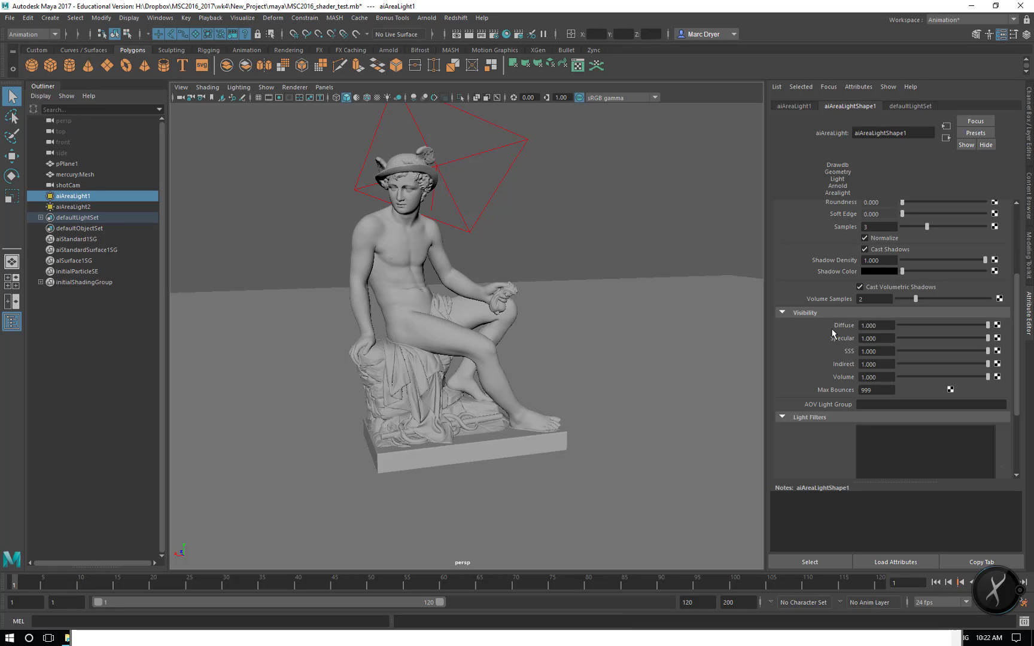
pyautogui.click(889, 328)
pyautogui.click(876, 339)
pyautogui.moveTo(882, 352); pyautogui.dragTo(863, 359)
pyautogui.moveTo(880, 365); pyautogui.dragTo(853, 376)
pyautogui.click(865, 325)
pyautogui.click(881, 328)
# Reopen the Arnold RenderView and run a live render through the shotCamShape camera.
pyautogui.click(427, 19)
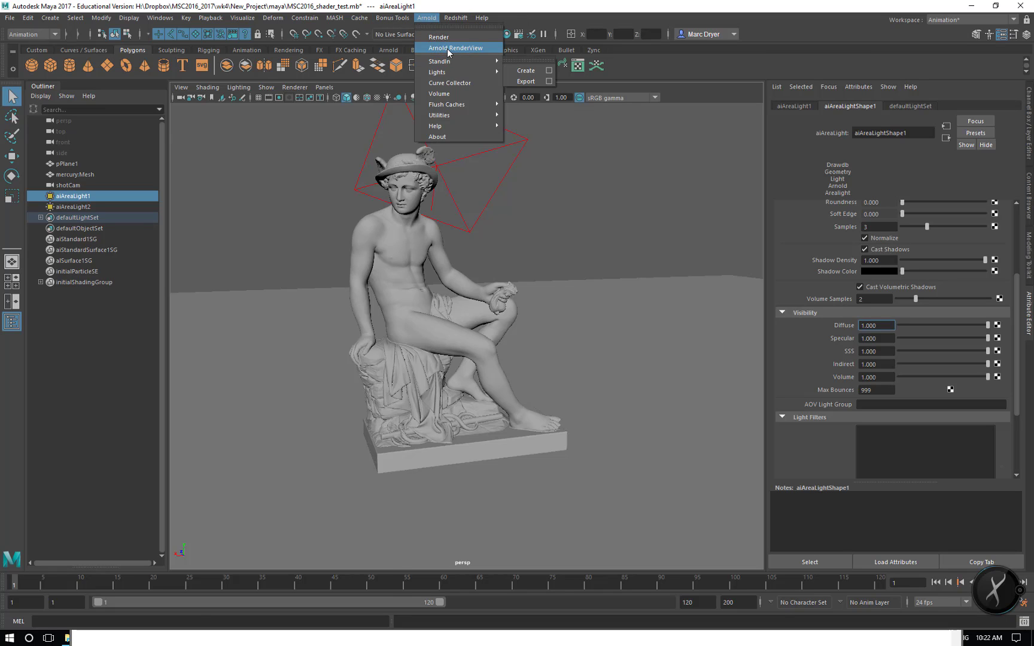
pyautogui.click(456, 48)
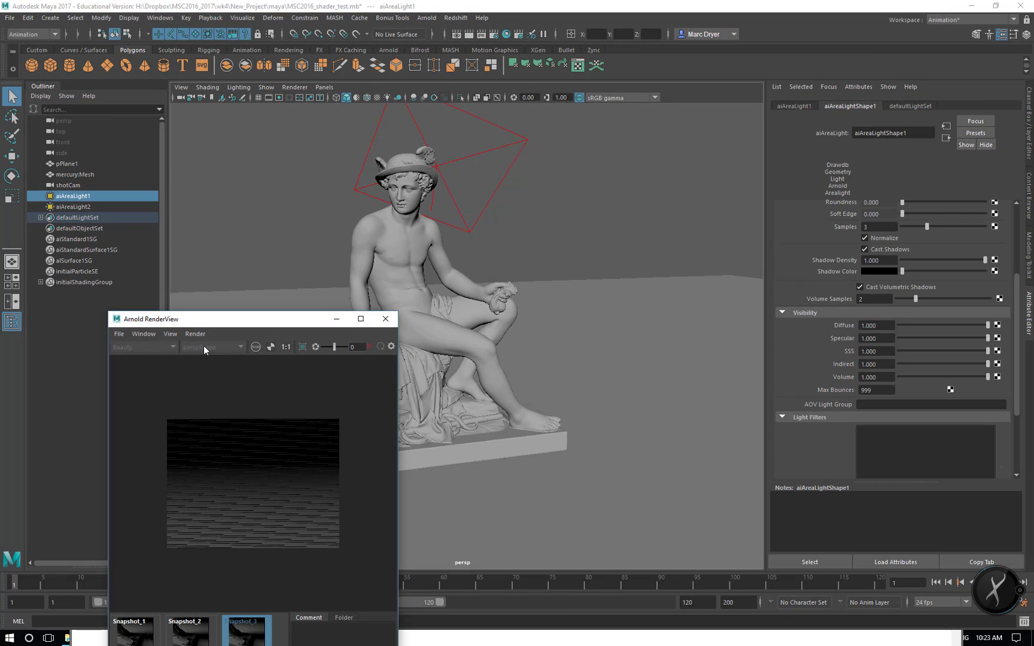
pyautogui.moveTo(270, 324); pyautogui.dragTo(272, 235)
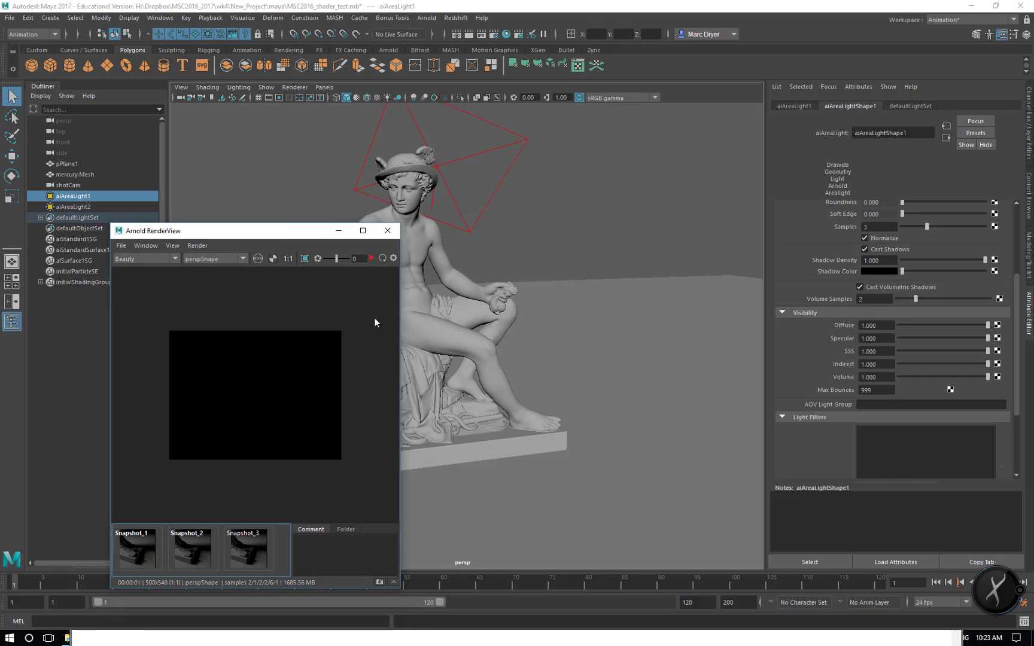
pyautogui.click(372, 258)
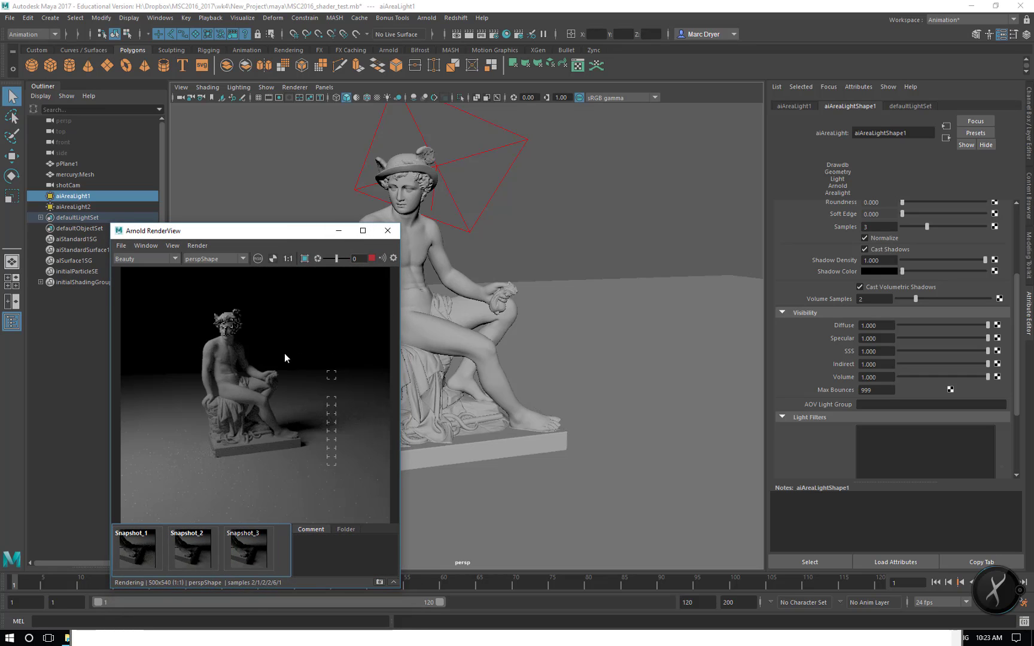
pyautogui.click(224, 260)
pyautogui.click(215, 275)
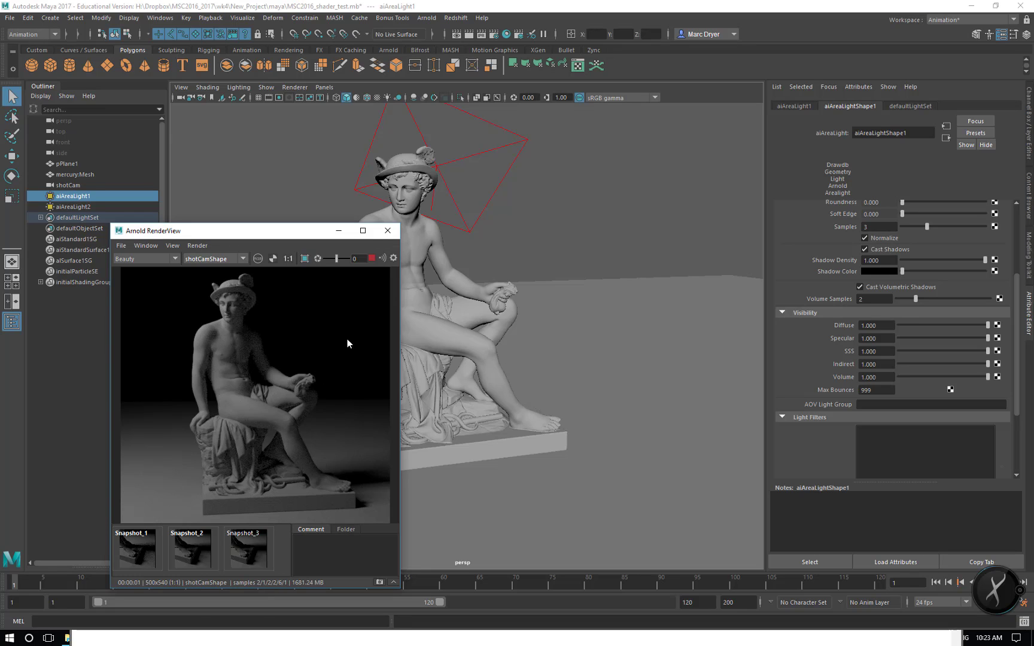
# Test aiAreaLight1's diffuse and specular visibility by setting each to 0 in turn and restoring it to 1.
pyautogui.moveTo(988, 331); pyautogui.dragTo(850, 335)
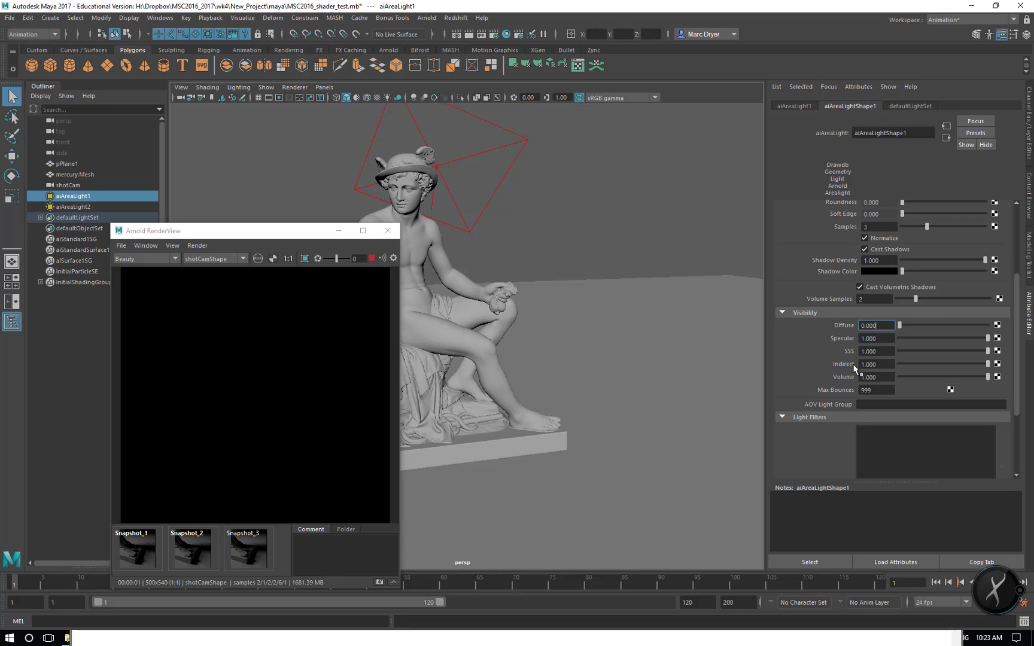
pyautogui.moveTo(902, 324); pyautogui.dragTo(878, 341)
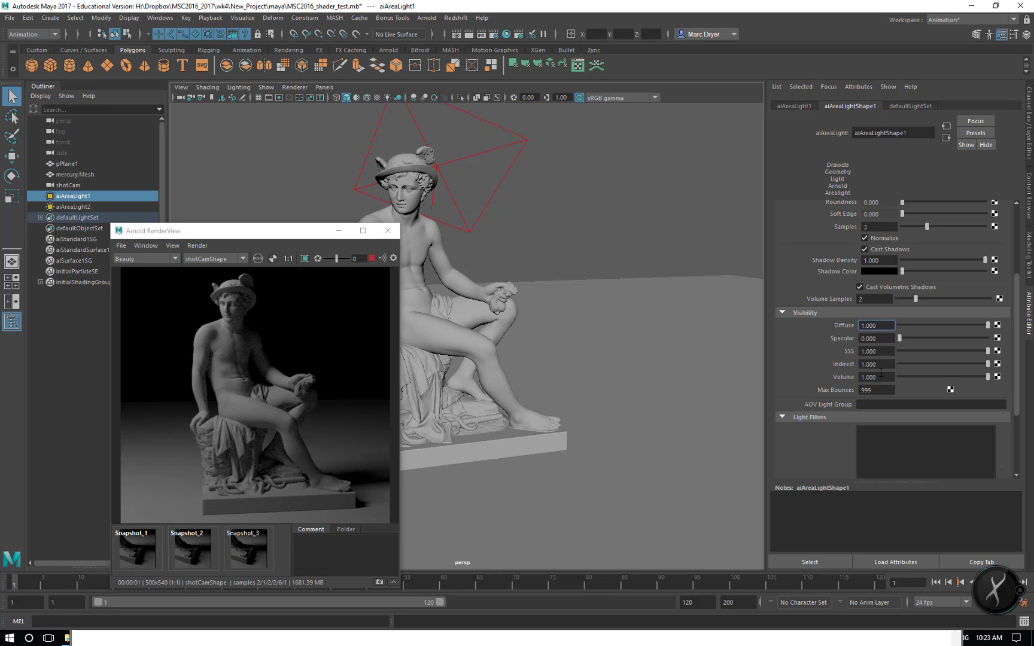
pyautogui.moveTo(899, 337); pyautogui.dragTo(989, 339)
# Test aiAreaLight1's indirect visibility by setting it to 0, inspecting the statue's render, and restoring it to 1.
pyautogui.moveTo(988, 364); pyautogui.dragTo(900, 365)
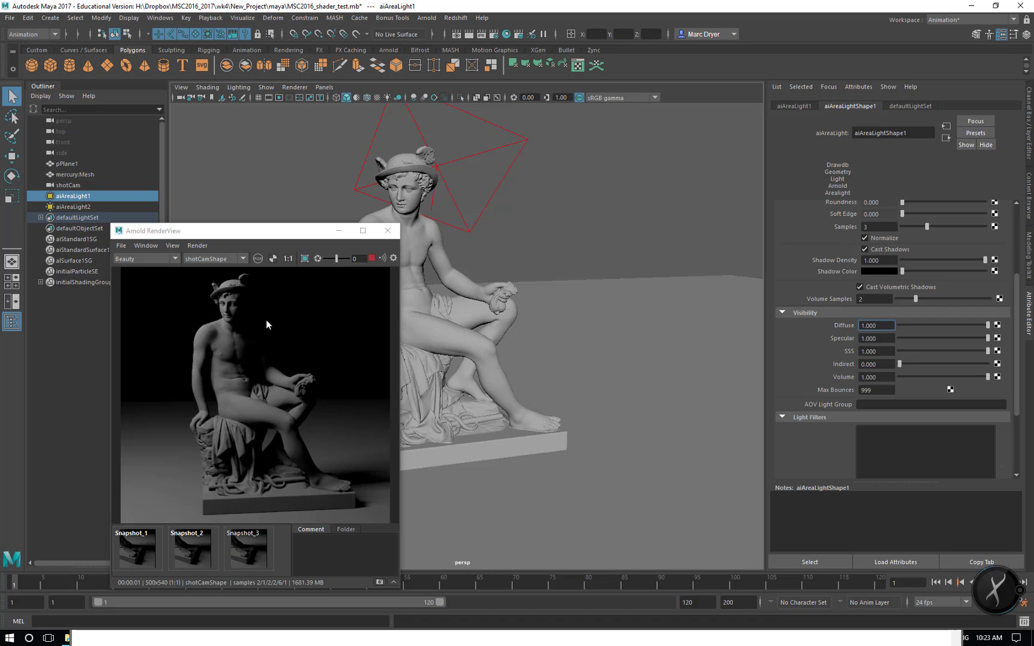
pyautogui.moveTo(251, 233); pyautogui.dragTo(239, 134)
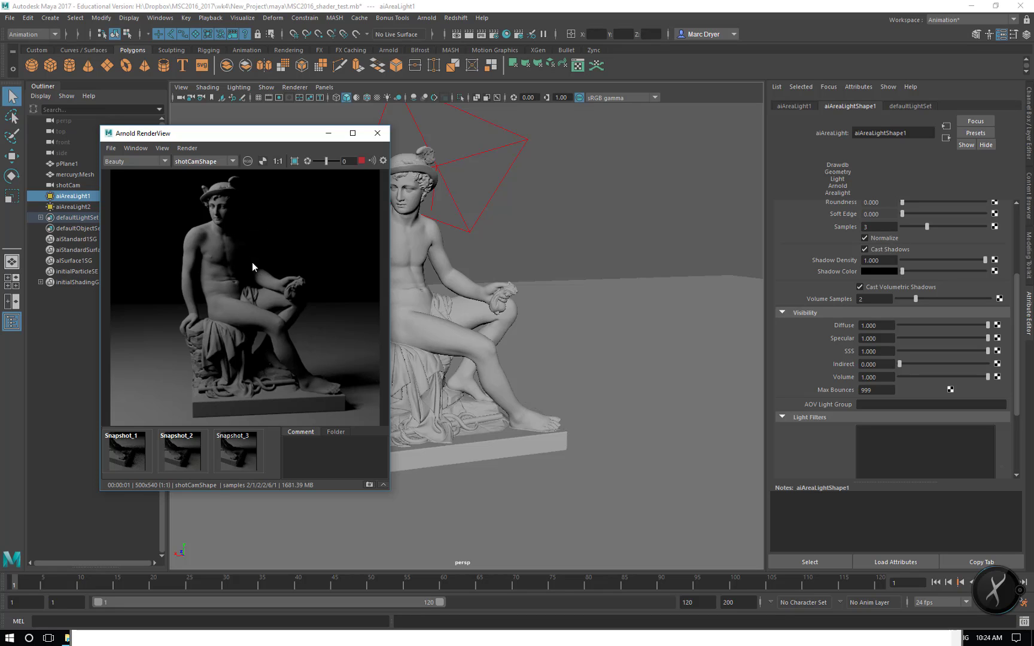
pyautogui.moveTo(899, 364); pyautogui.dragTo(1009, 371)
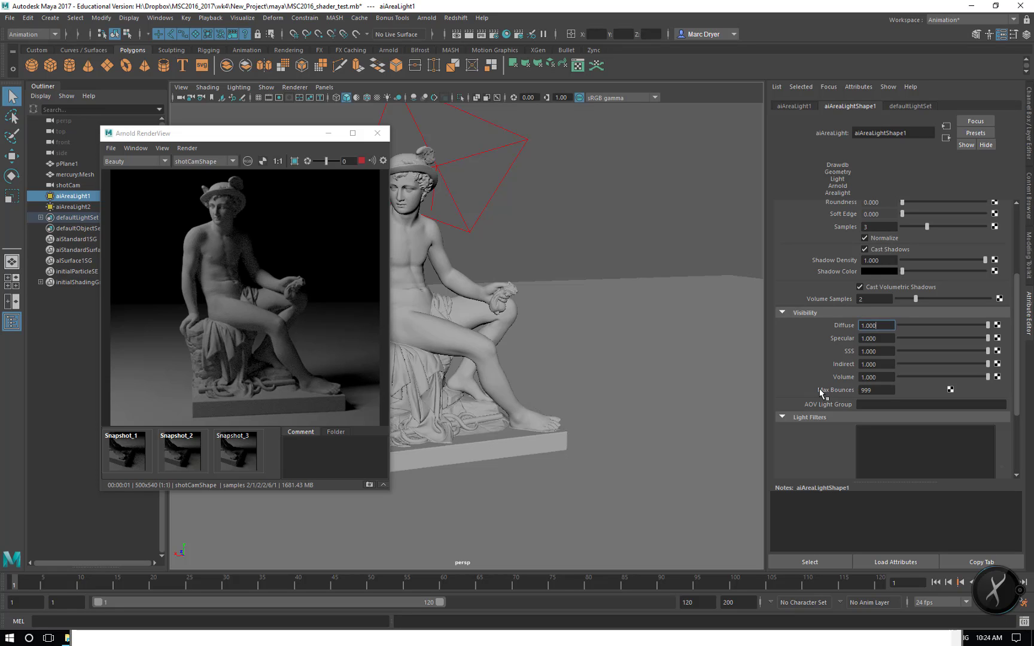
# Examine aiAreaLight1's Volume visibility, Max Bounces and Light Filters settings.
pyautogui.moveTo(873, 379)
pyautogui.mouseDown()
pyautogui.moveTo(858, 383)
pyautogui.moveTo(881, 380)
pyautogui.mouseUp()
pyautogui.scroll(-2, 876, 383)
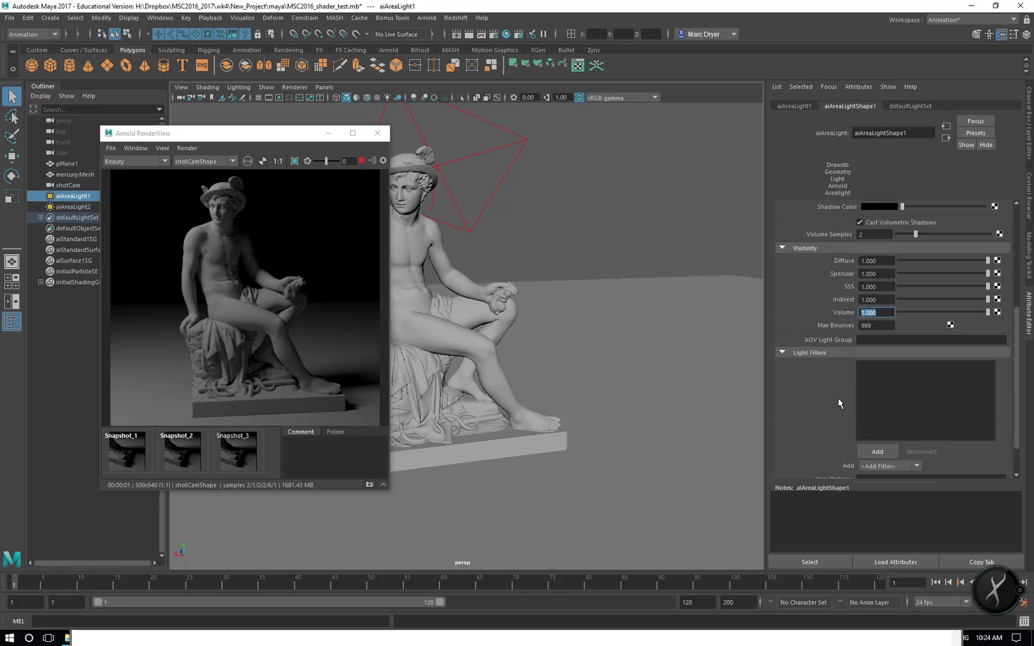
# Test aiAreaLight1's Use Color Temperature option by enabling it during the live render and disabling it again.
pyautogui.scroll(6, 825, 406)
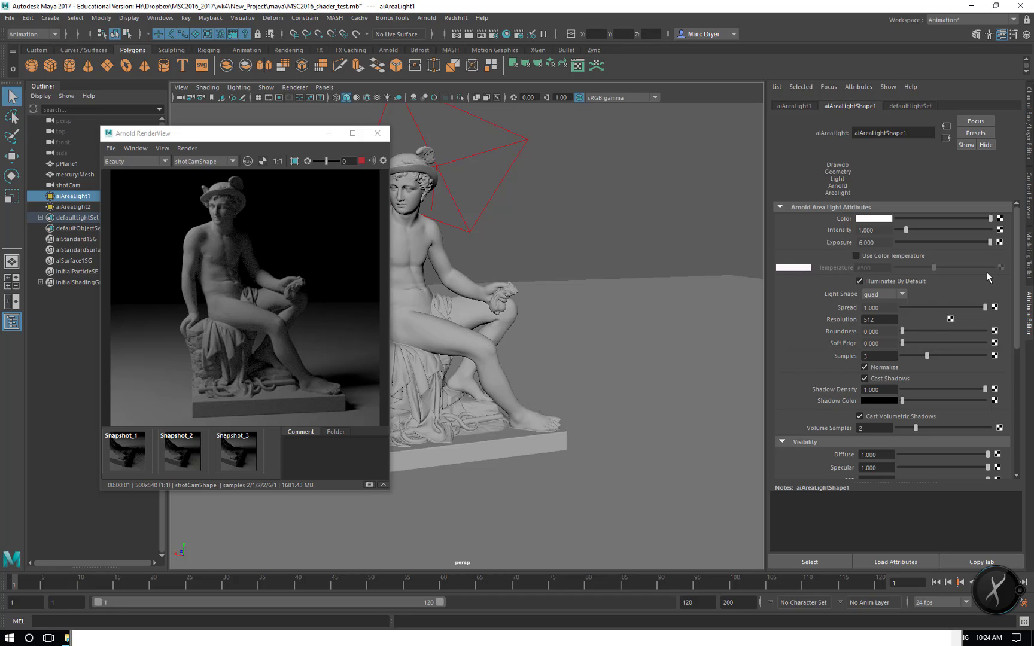
pyautogui.click(886, 258)
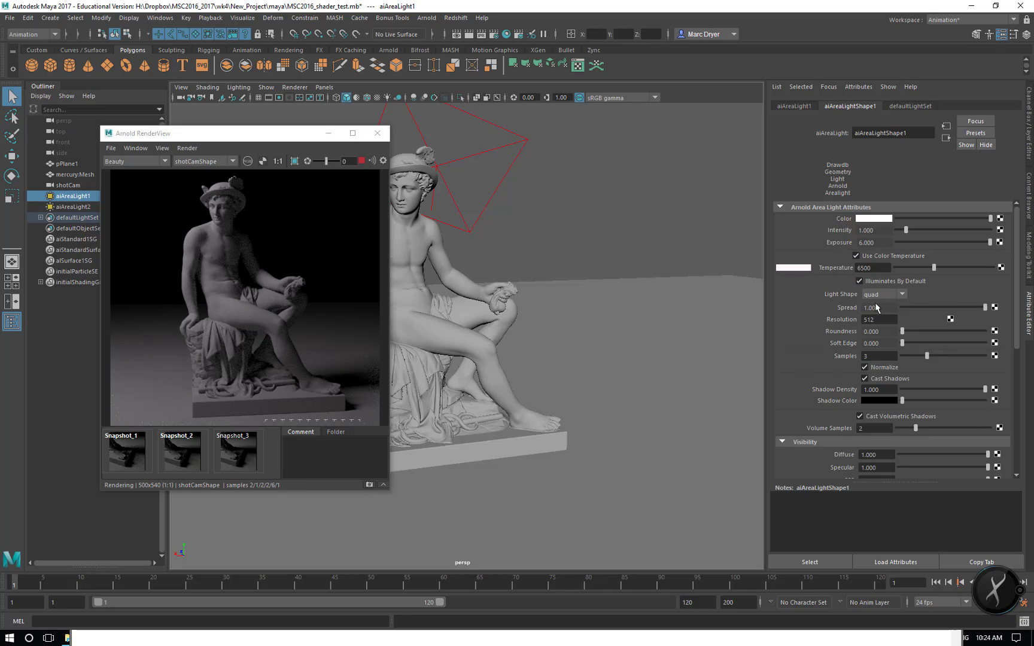
pyautogui.click(875, 257)
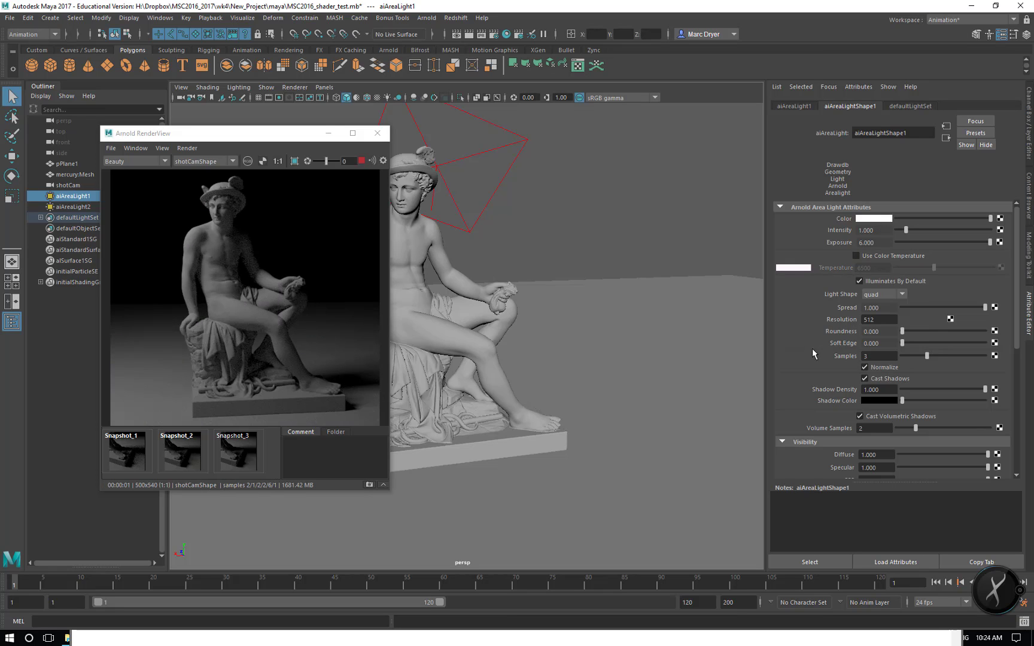
# Return to aiAreaLight1's Visibility settings and move the Arnold RenderView clear of the Outliner, over the viewport.
pyautogui.scroll(-3, 812, 348)
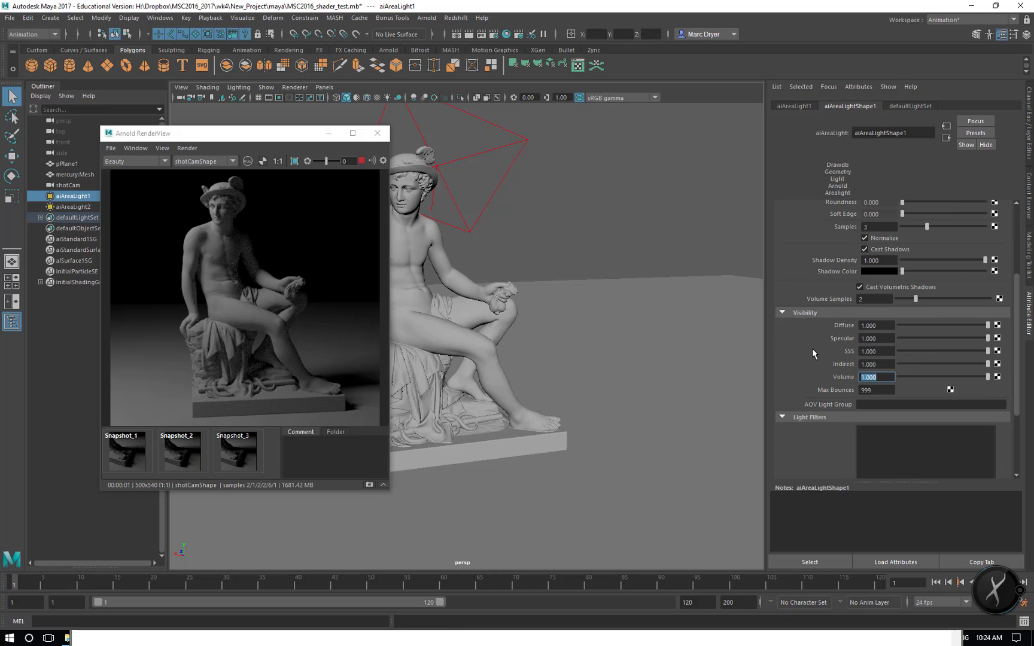
pyautogui.moveTo(233, 135); pyautogui.dragTo(449, 142)
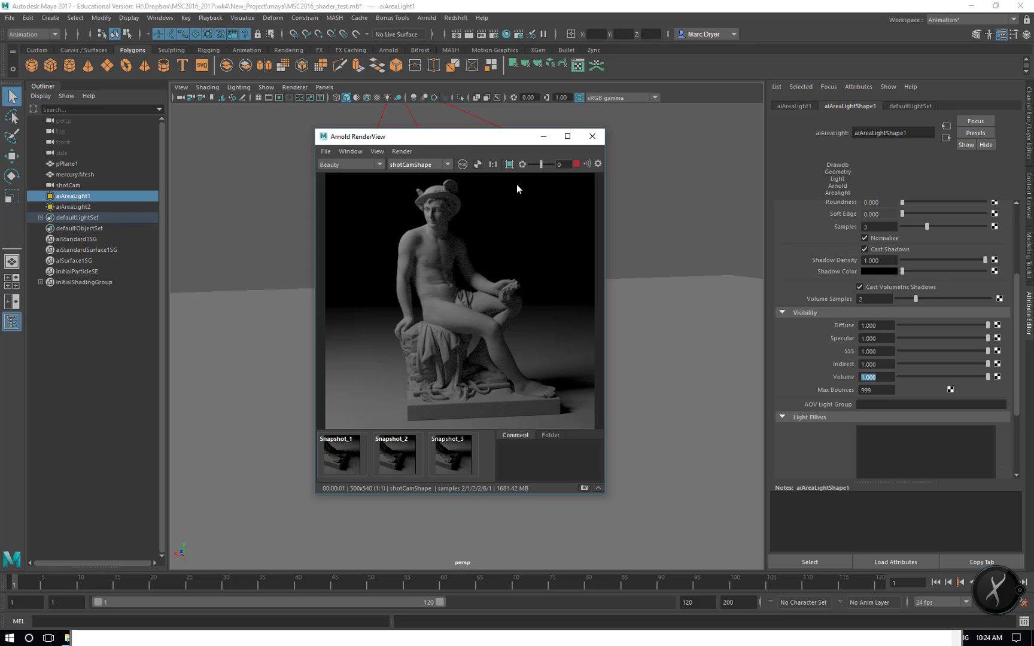